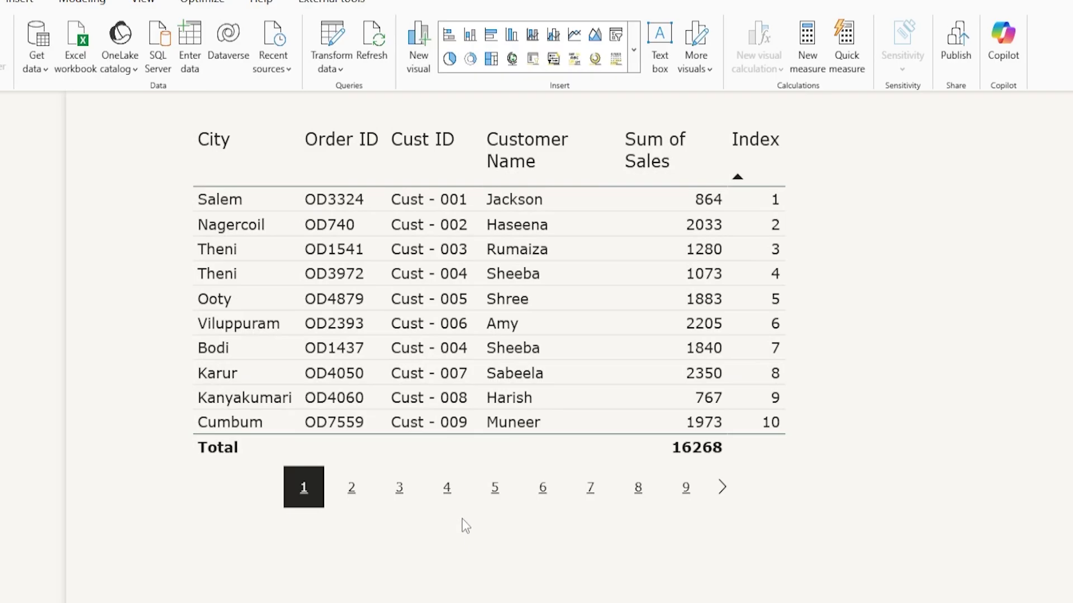
Browse pages 2, 3 and 4 of the finished paginated table using its page number slicer
click(352, 499)
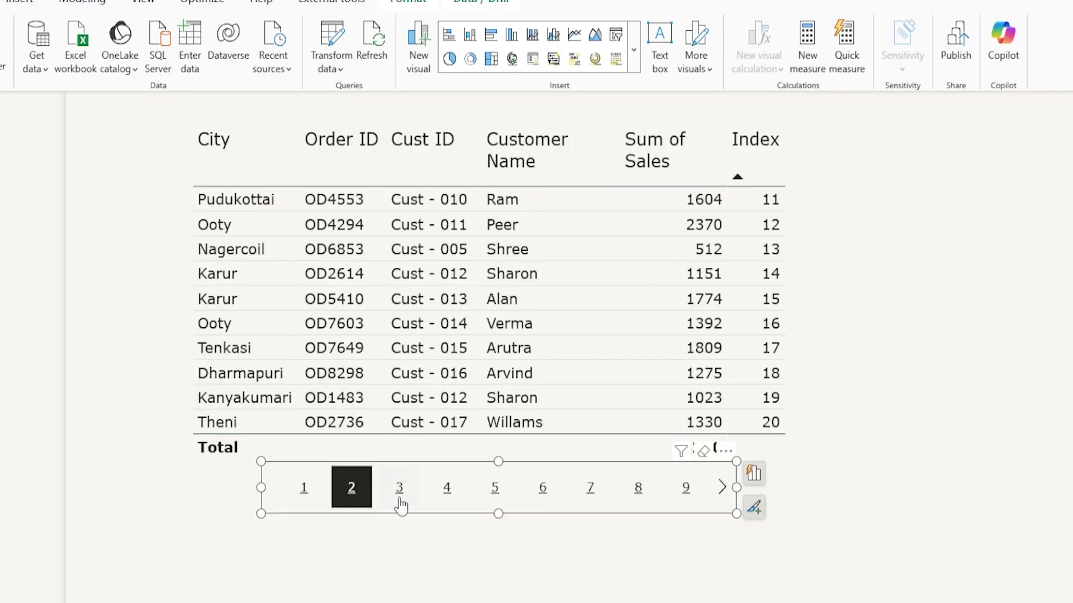
click(400, 503)
click(451, 502)
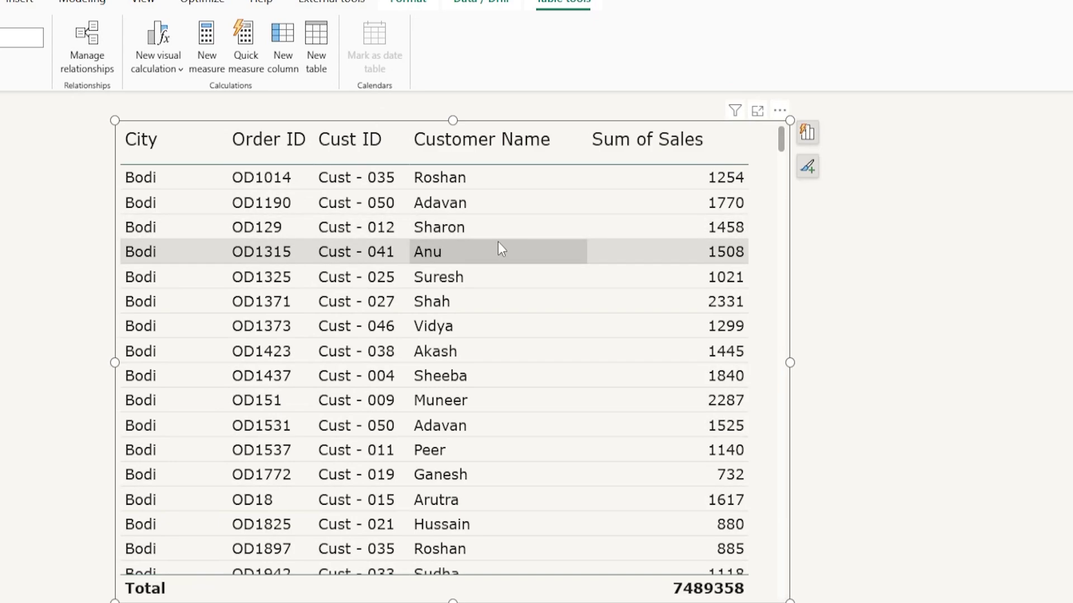
Open the report's data in the Power Query Editor and review the columns of the Orders query
drag(781, 138, 771, 160)
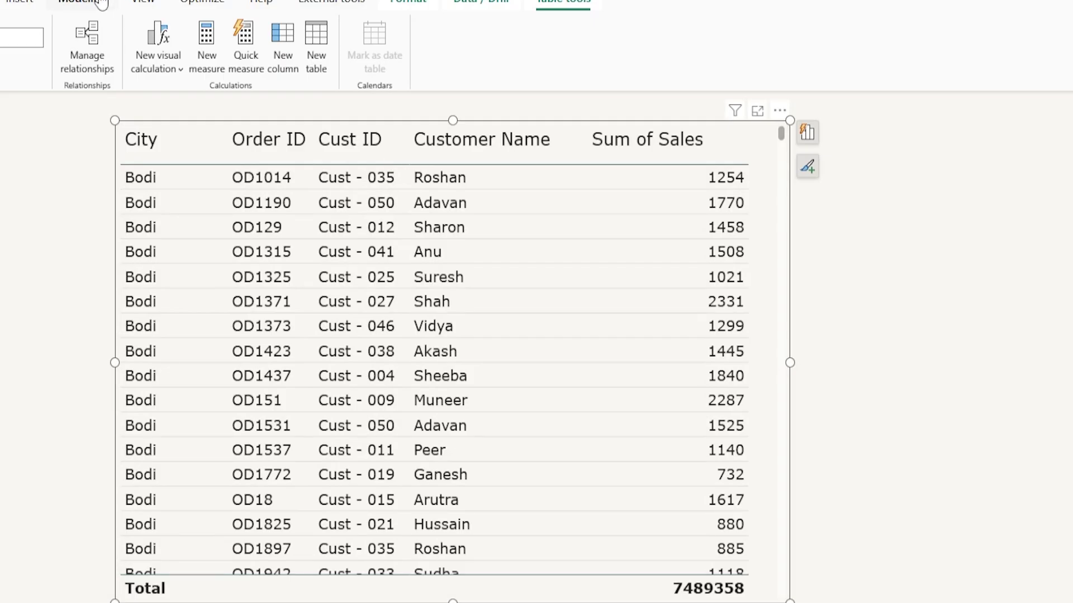
click(3, 10)
click(331, 66)
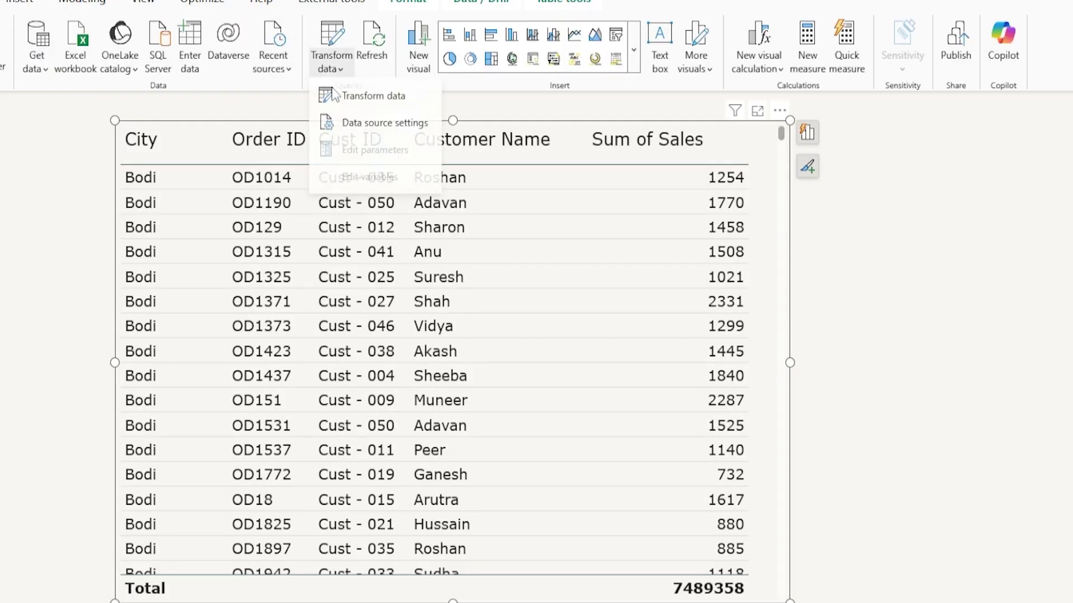
click(338, 108)
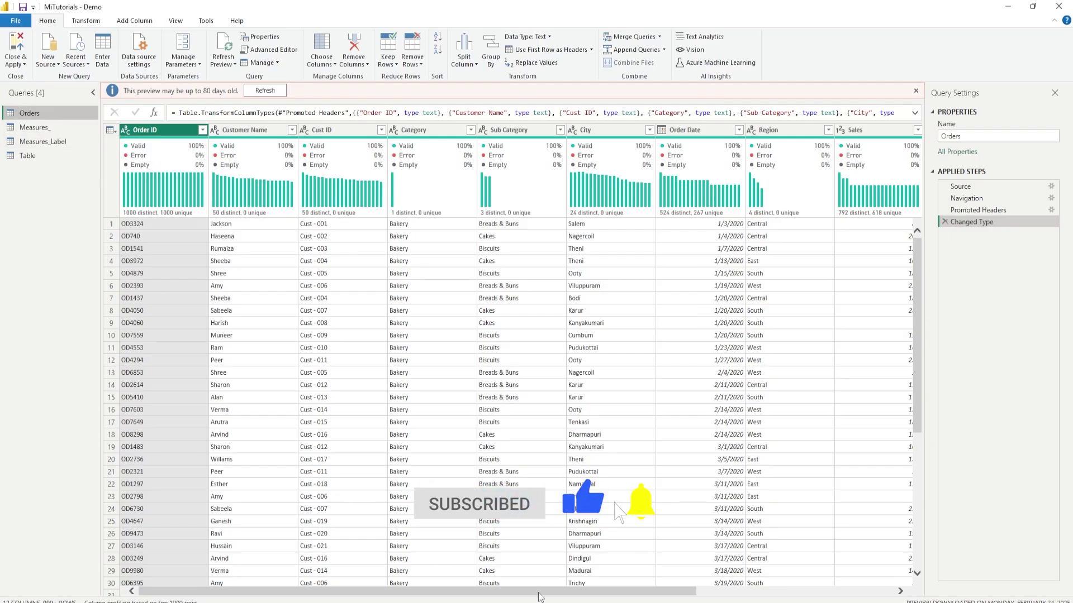
scroll(503, 391, right, 5)
scroll(229, 206, right, 1)
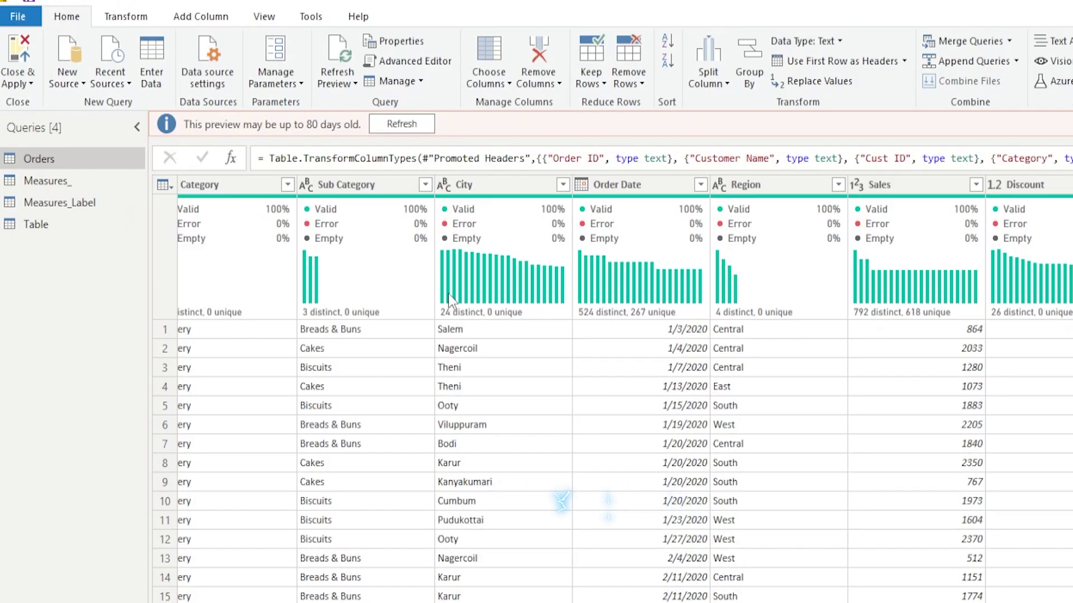
Add an index column starting from 1 to the Orders query
mouse_move(229, 205)
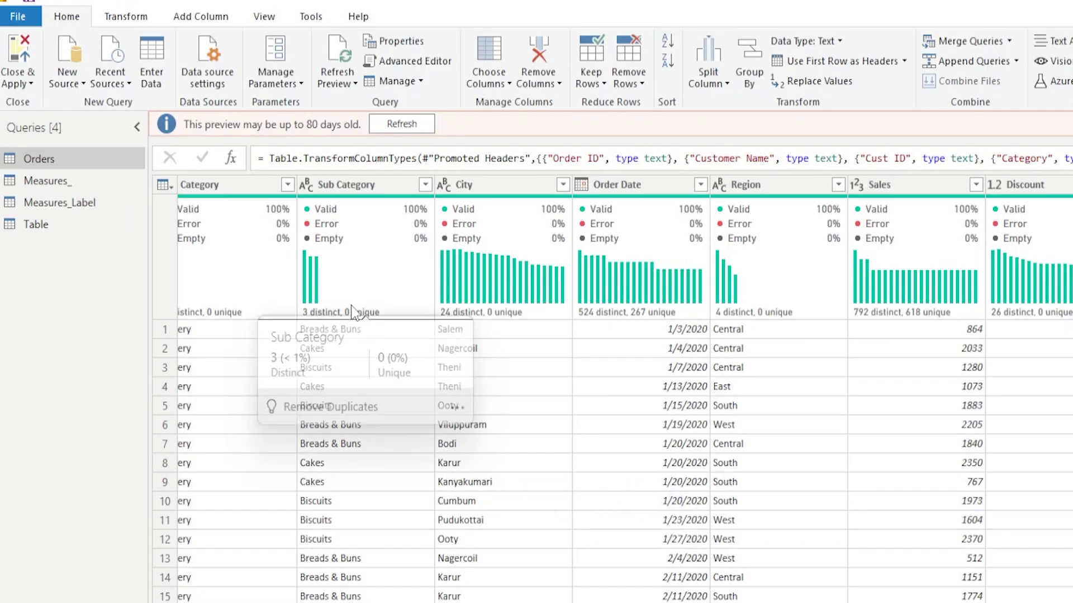
click(198, 19)
click(260, 66)
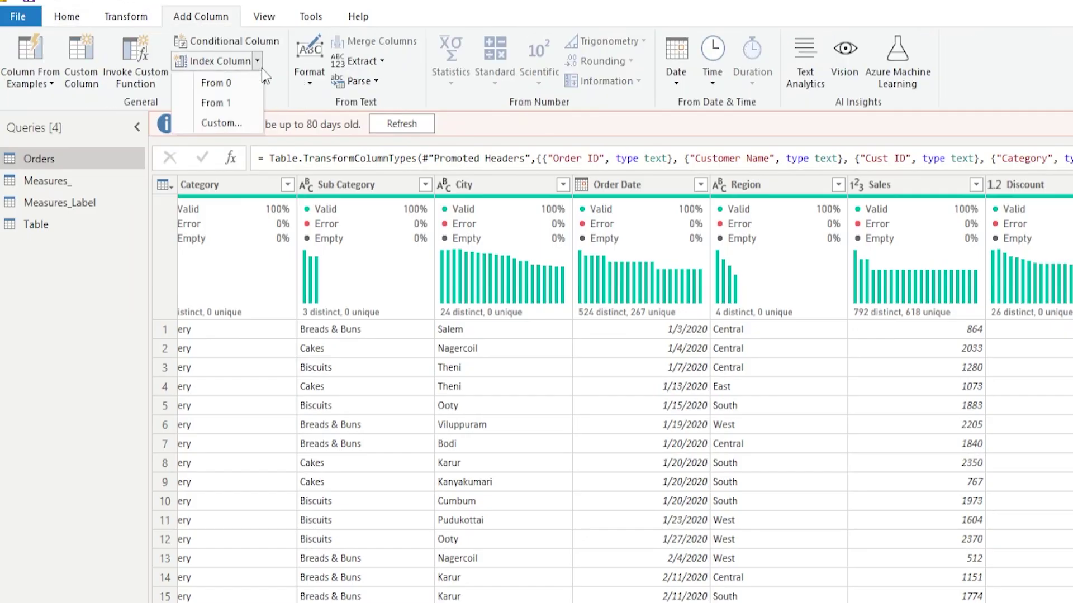
click(229, 107)
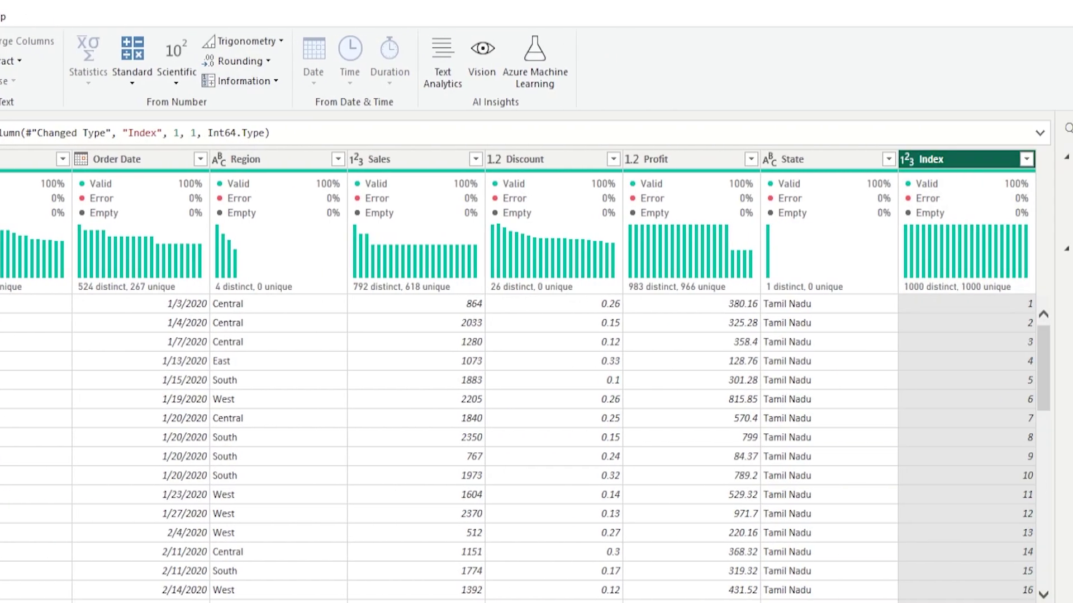
mouse_move(1043, 349)
mouse_down()
mouse_move(1041, 548)
mouse_move(1048, 339)
mouse_up()
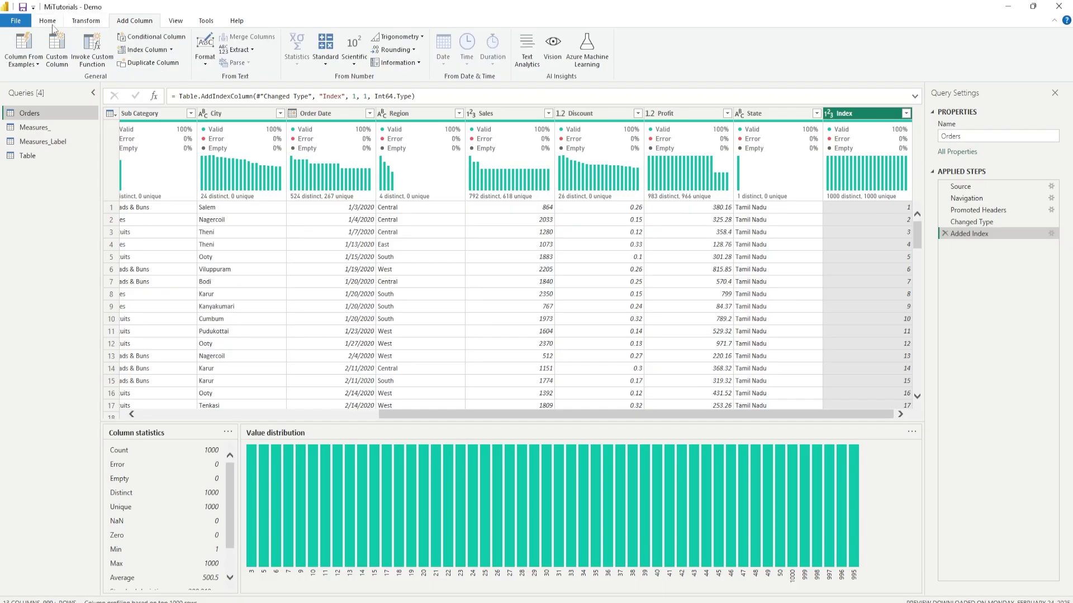
Apply the query changes and close the Power Query Editor to return to the report
click(50, 23)
click(15, 63)
click(25, 77)
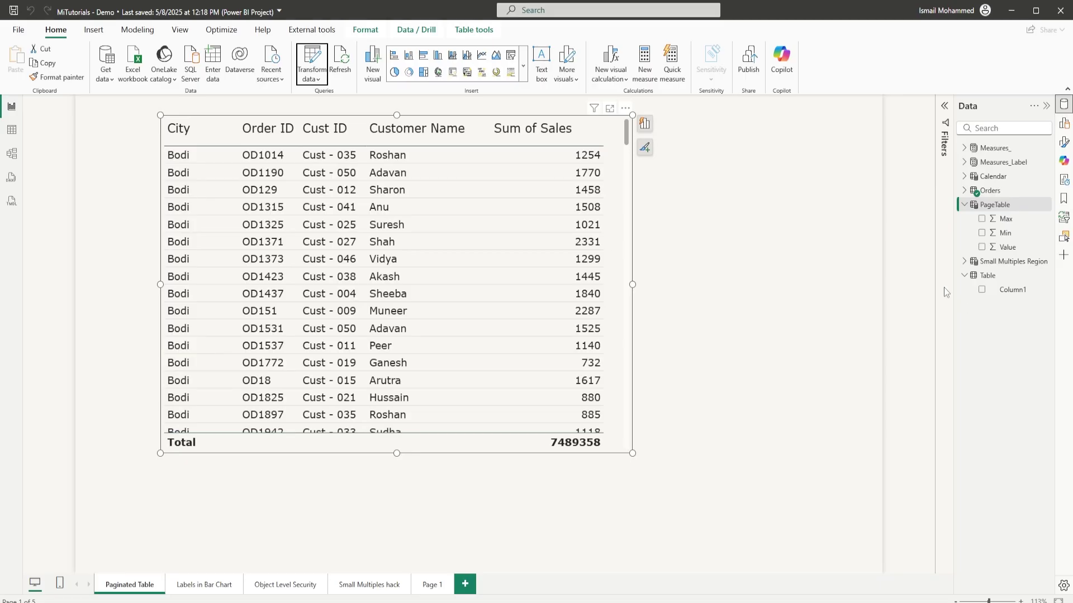
Add the Index field from Orders to the table visual without summarization and sort the table by Index ascending
click(962, 191)
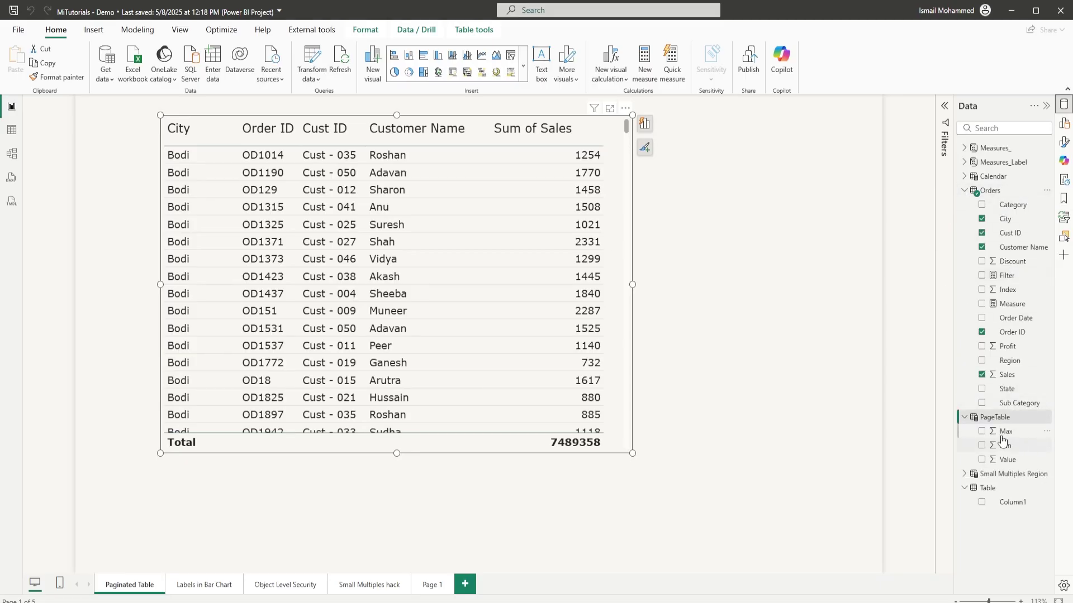
drag(1007, 290, 631, 241)
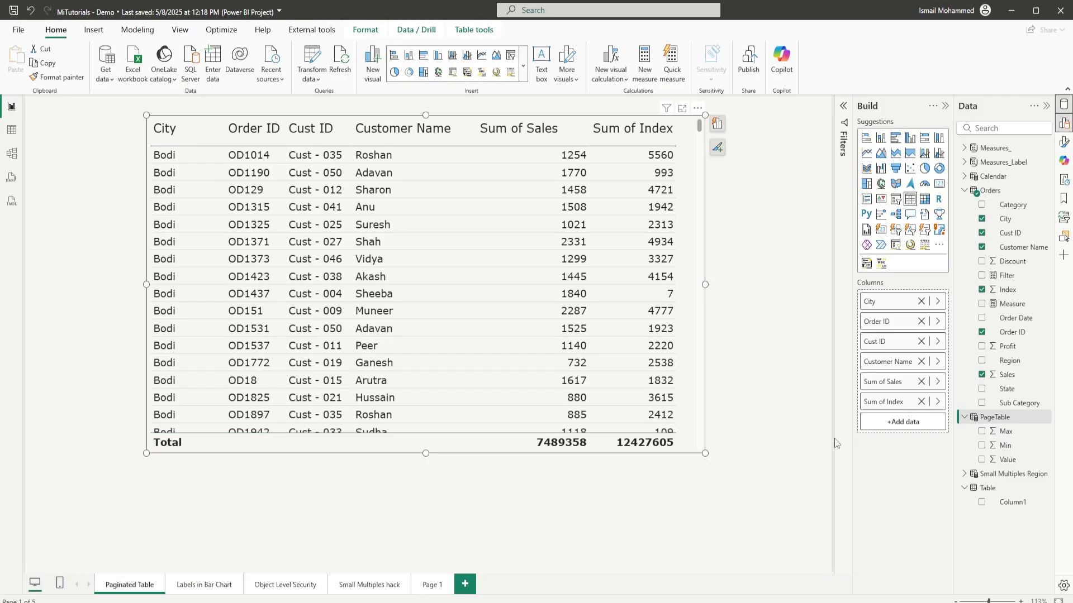
right_click(912, 405)
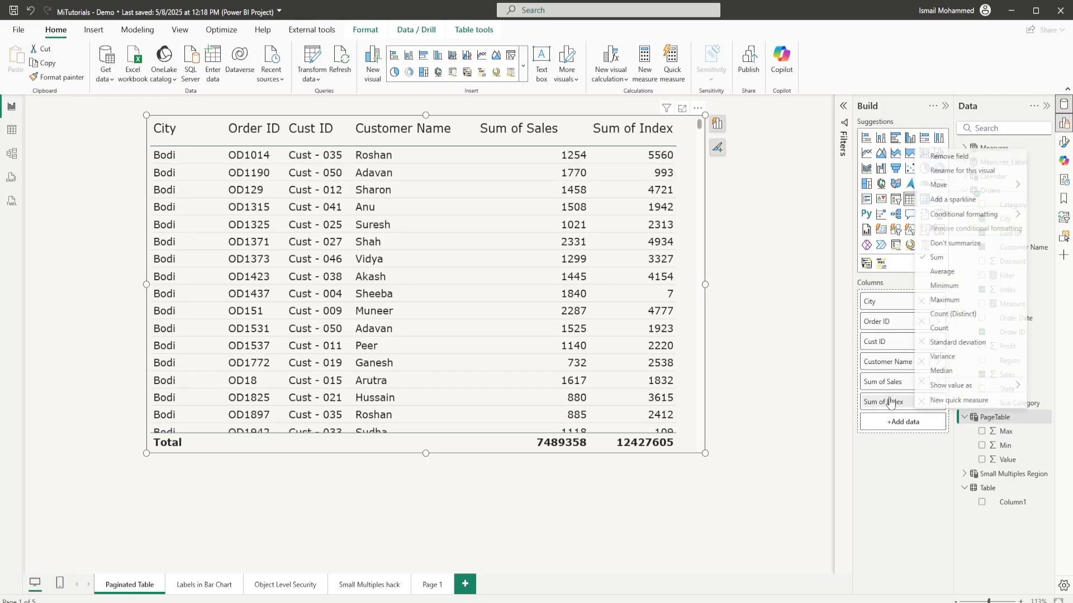
click(948, 248)
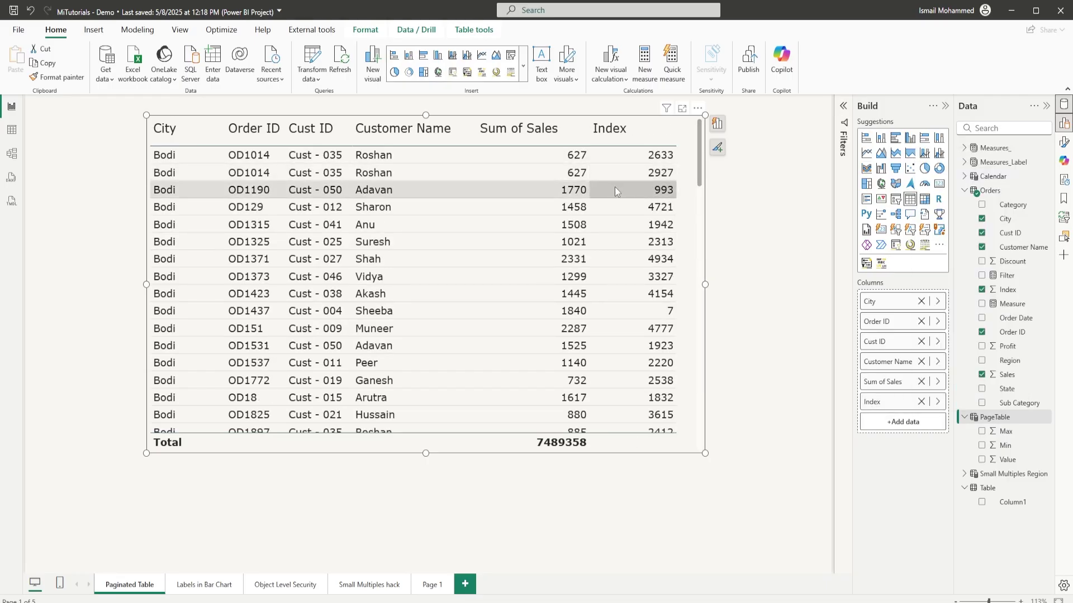
click(610, 129)
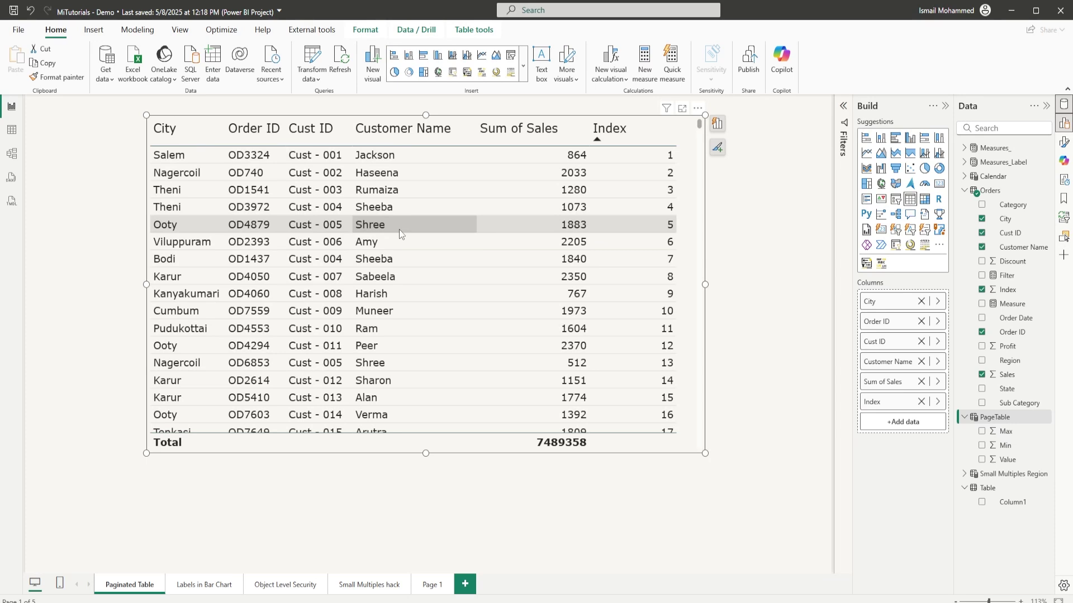
Open the DAX formula of the PageTable calculated table and enlarge its text for reading
click(964, 190)
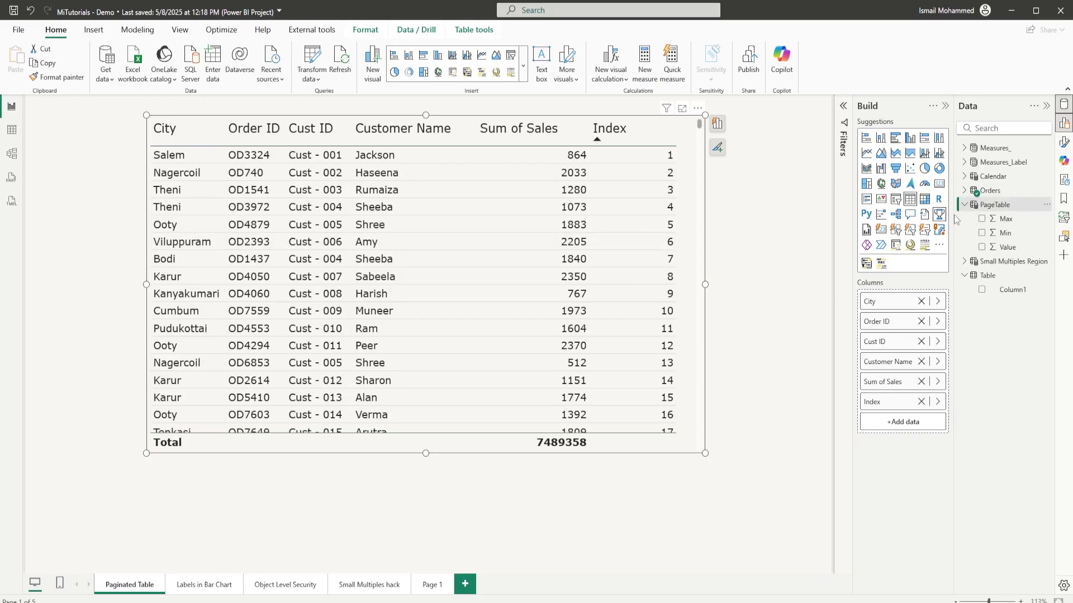
click(1008, 210)
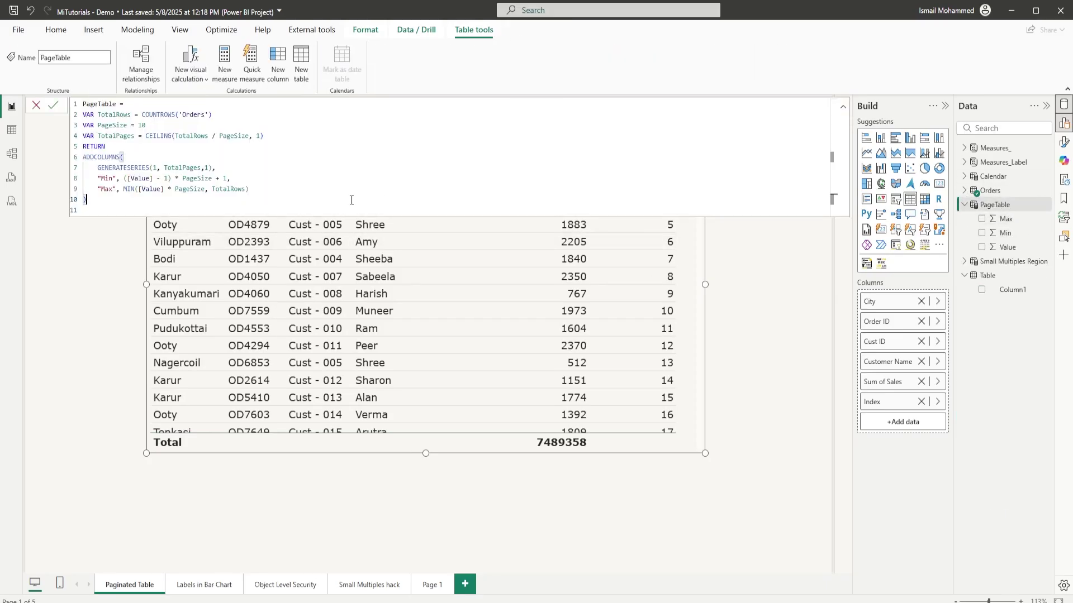
ctrl+scroll(325, 171, up, 5)
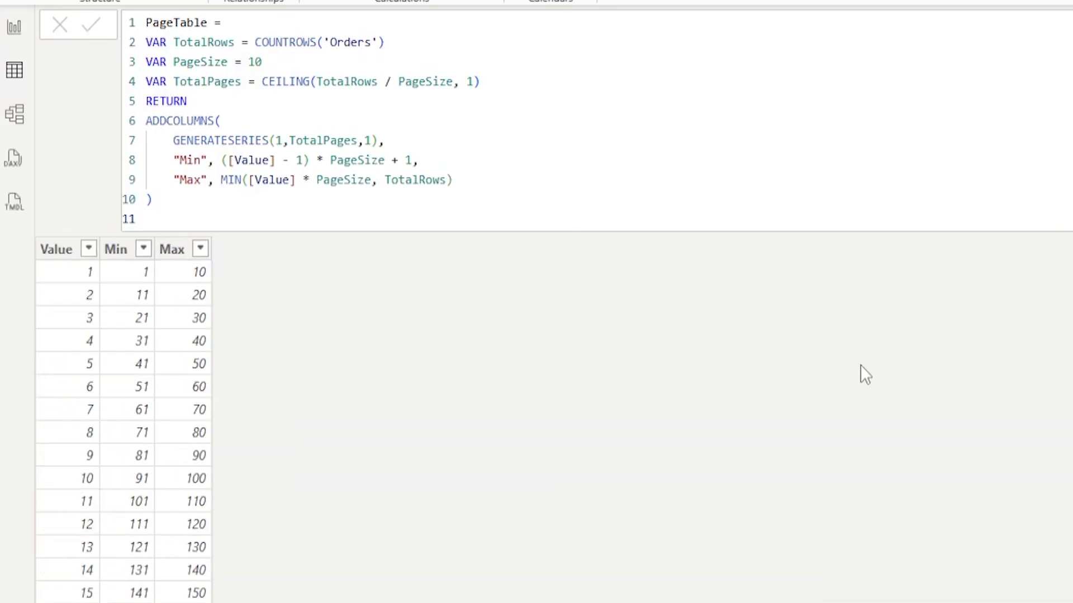
Examine how the Value, Min and Max columns of PageTable follow from the page size of 10 in its formula
click(124, 314)
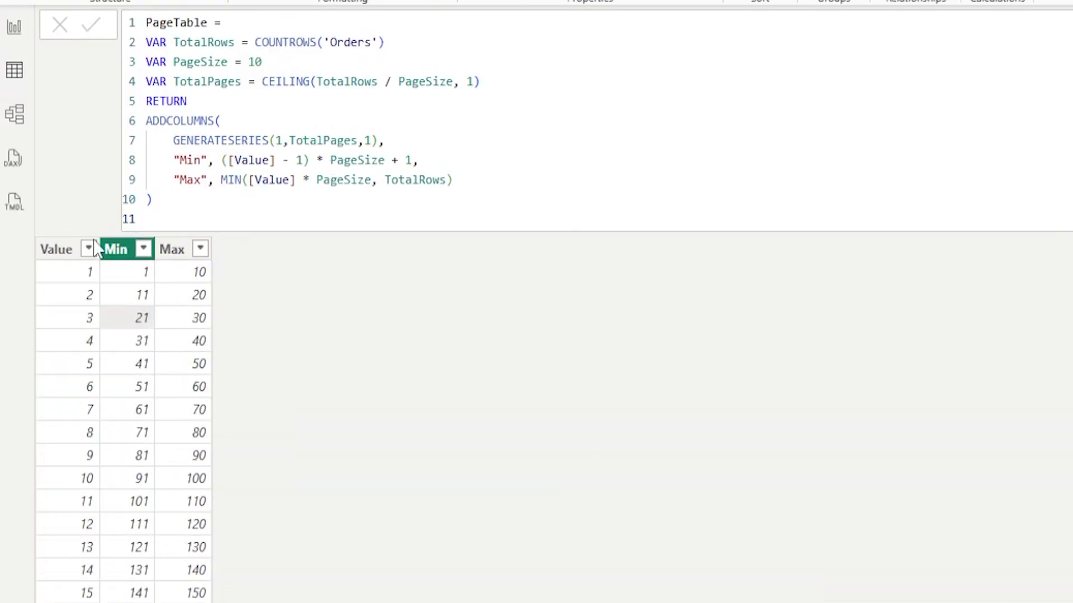
click(63, 255)
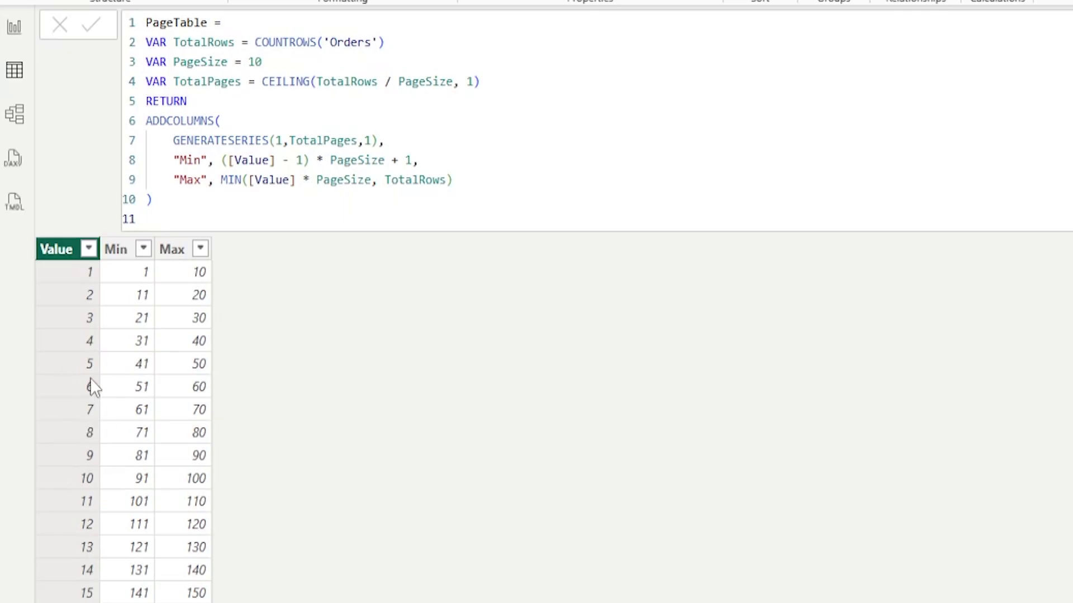
click(119, 255)
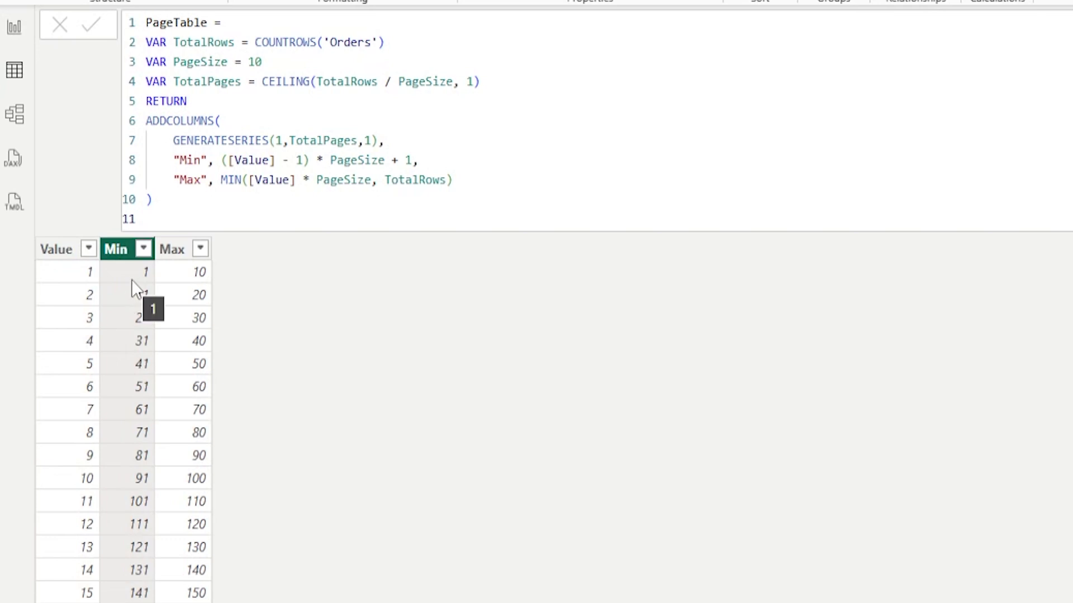
drag(262, 62, 248, 62)
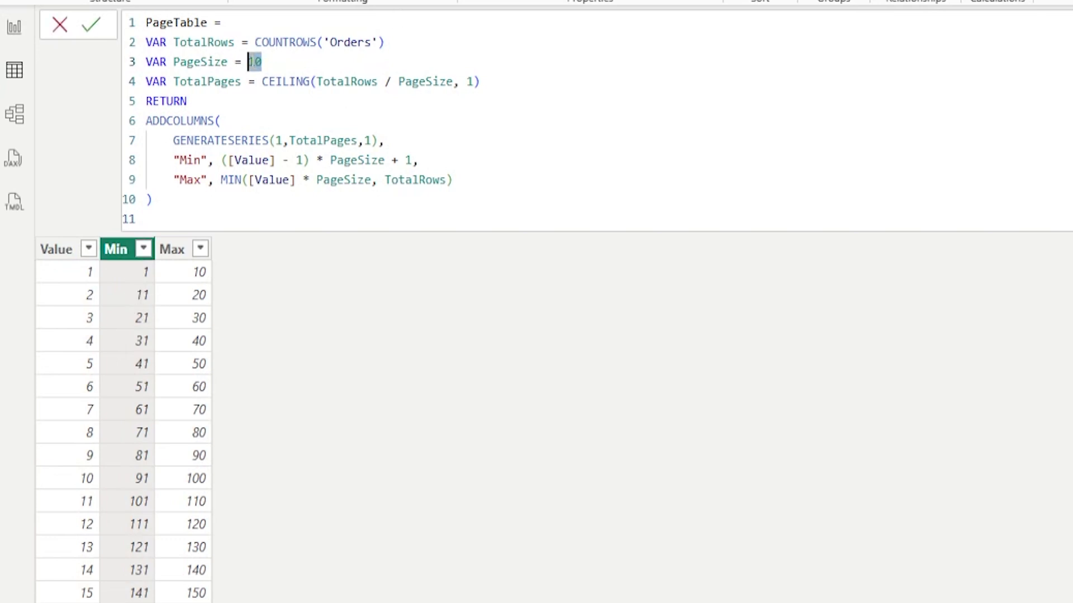
click(131, 277)
click(199, 280)
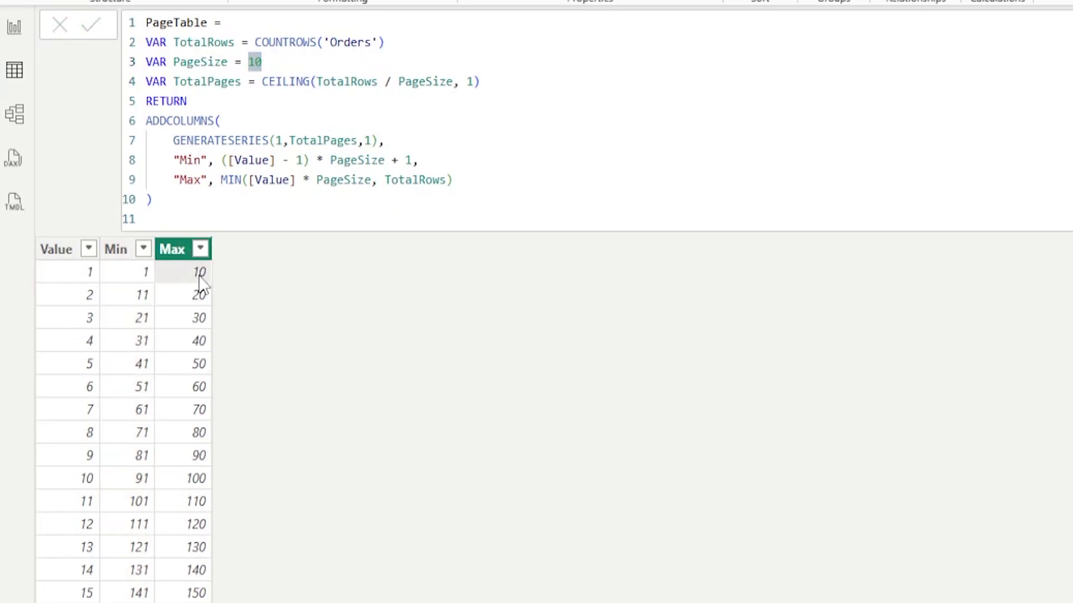
click(128, 302)
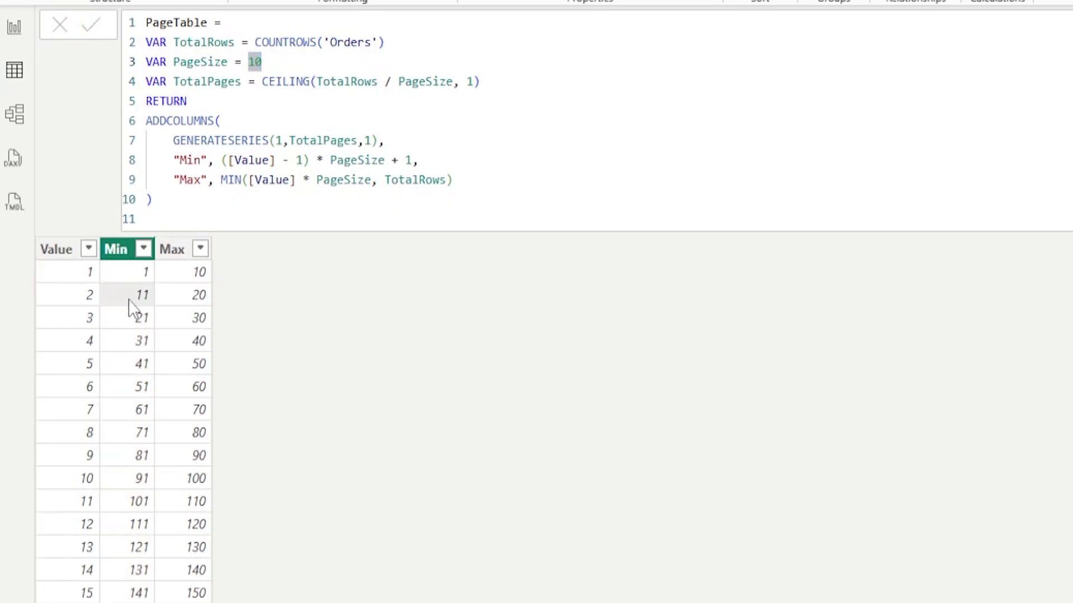
click(192, 303)
Set the PageSize variable in the PageTable formula to 20 and commit the formula
click(263, 63)
double_click(255, 63)
text(20)
key(Return)
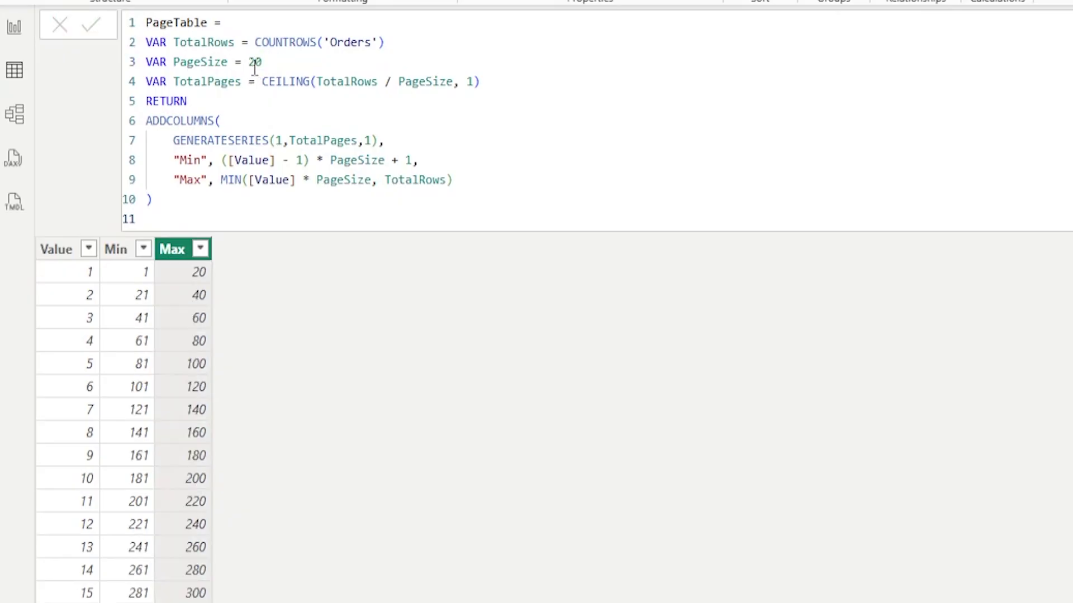
Check the Min and Max row ranges of the first two pages in PageTable
click(134, 281)
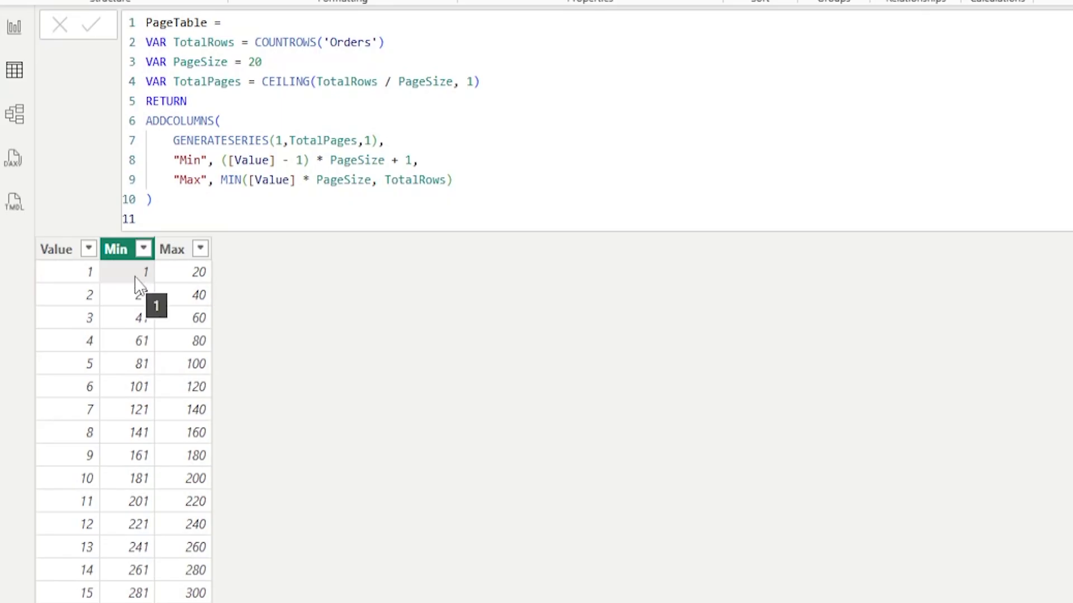
click(186, 283)
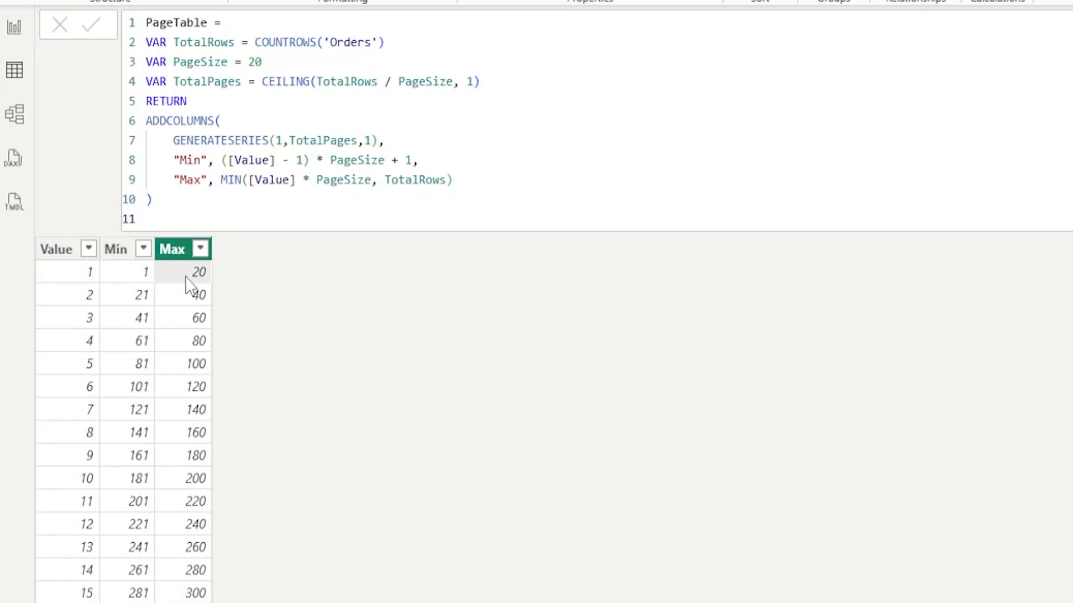
click(131, 303)
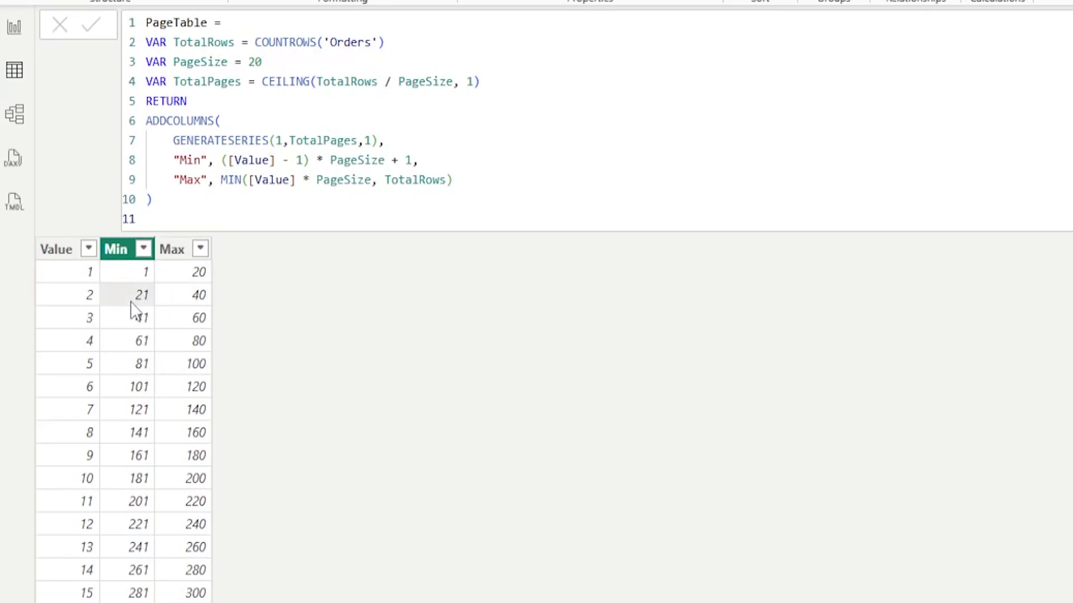
click(187, 304)
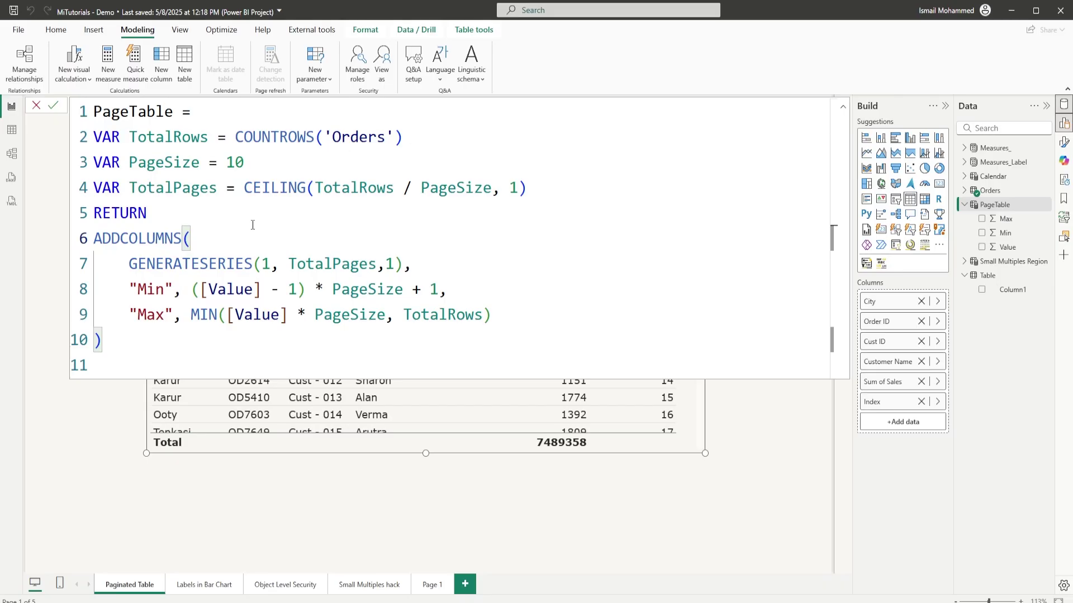
click(56, 30)
click(137, 30)
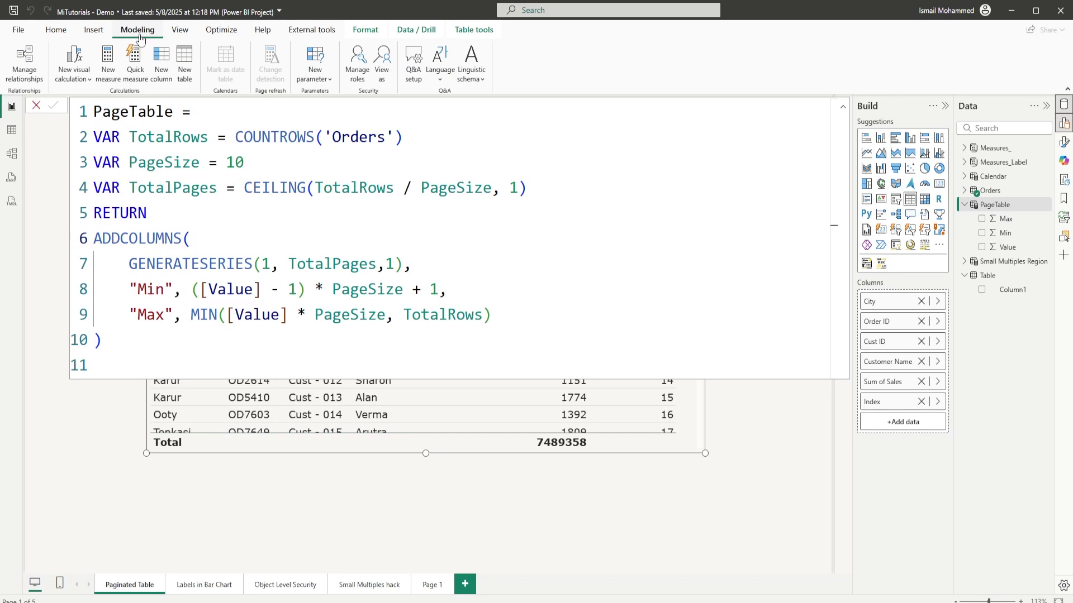
click(186, 78)
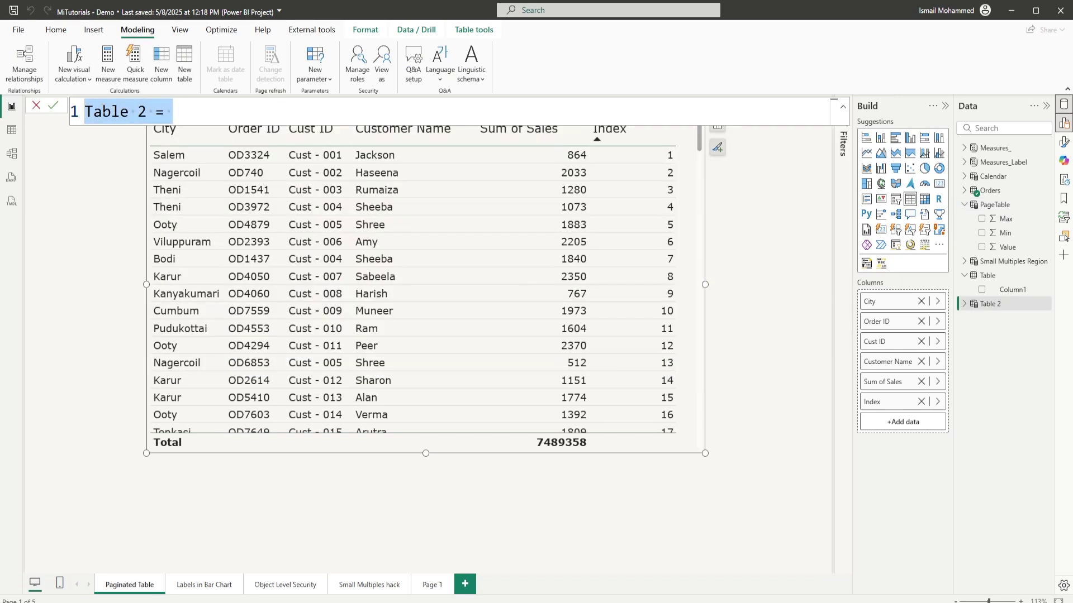
key(Escape)
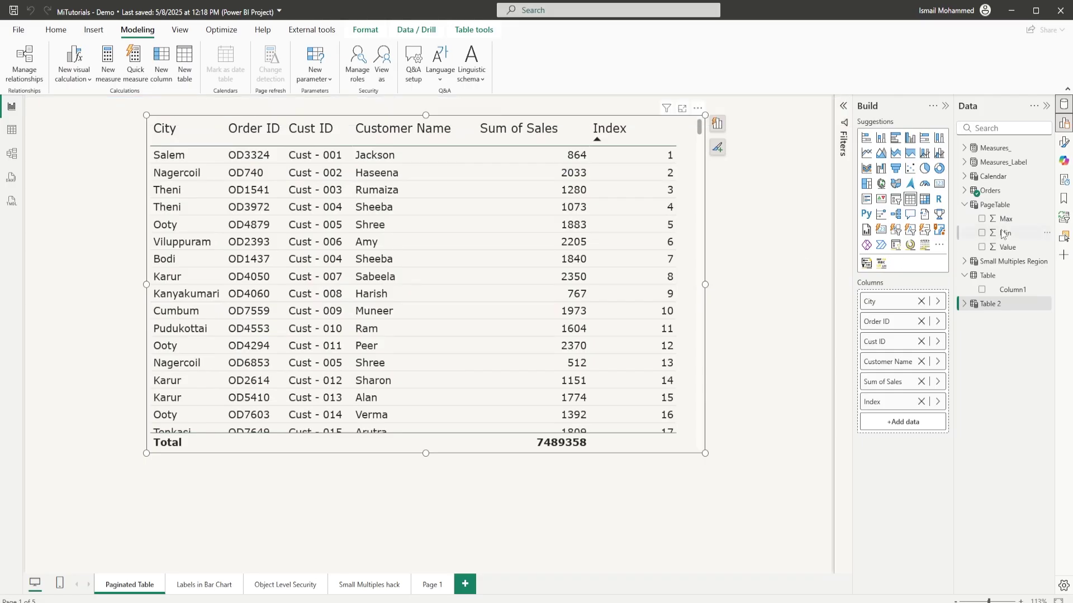
Open the PageTable formula and examine its table name and the TotalRows and PageSize variables
click(996, 205)
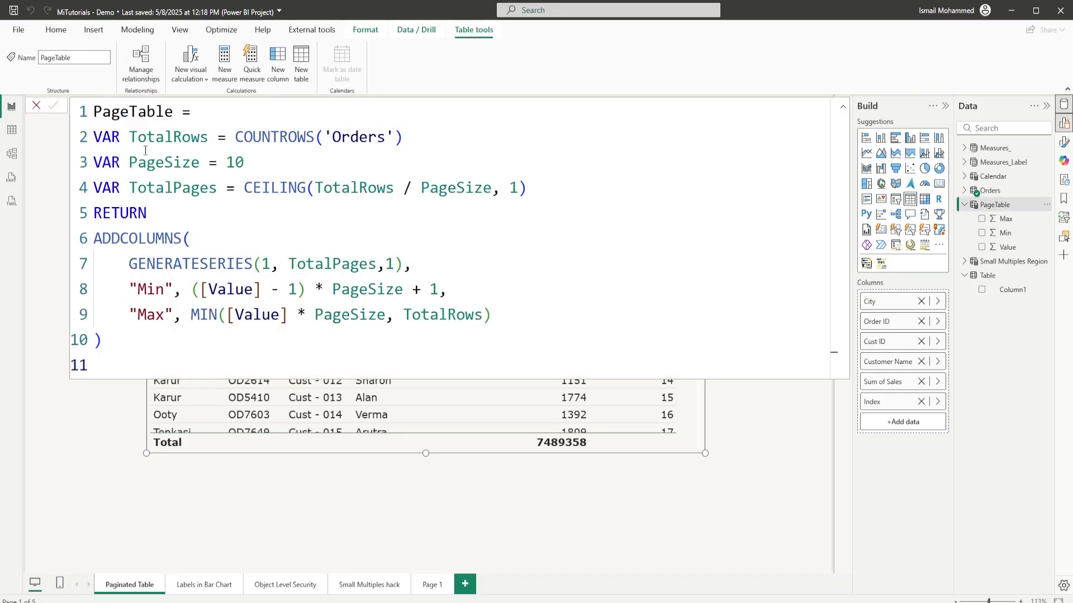
drag(194, 115, 94, 114)
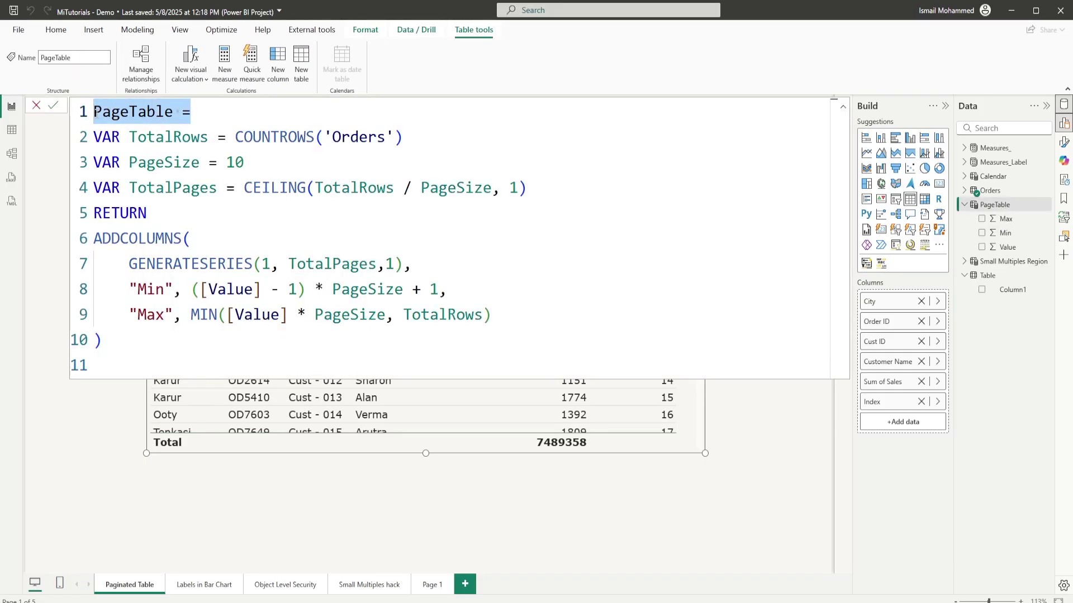
click(201, 120)
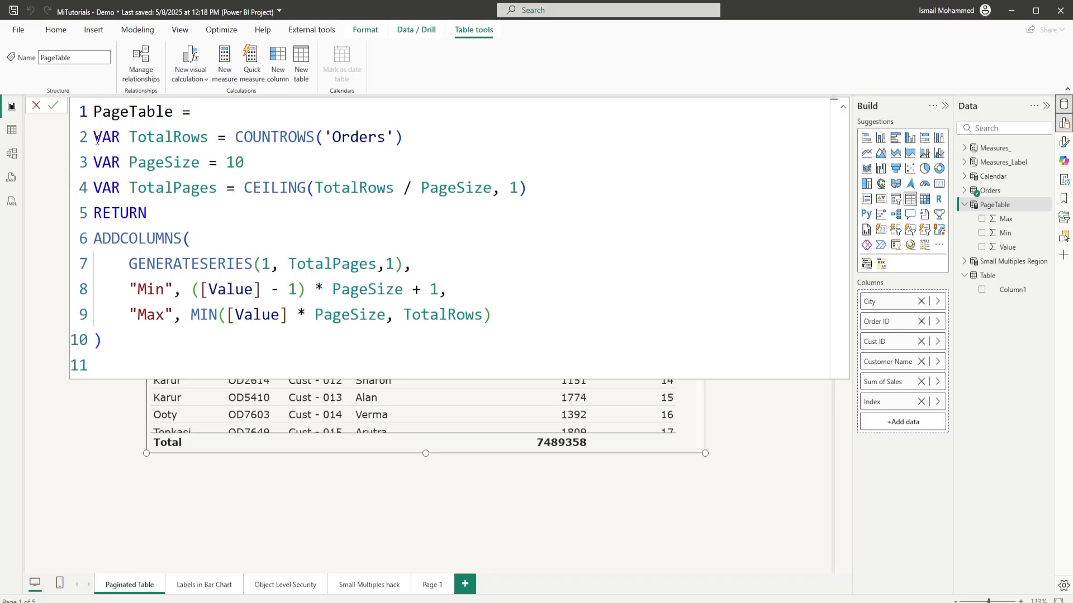
drag(97, 141, 210, 140)
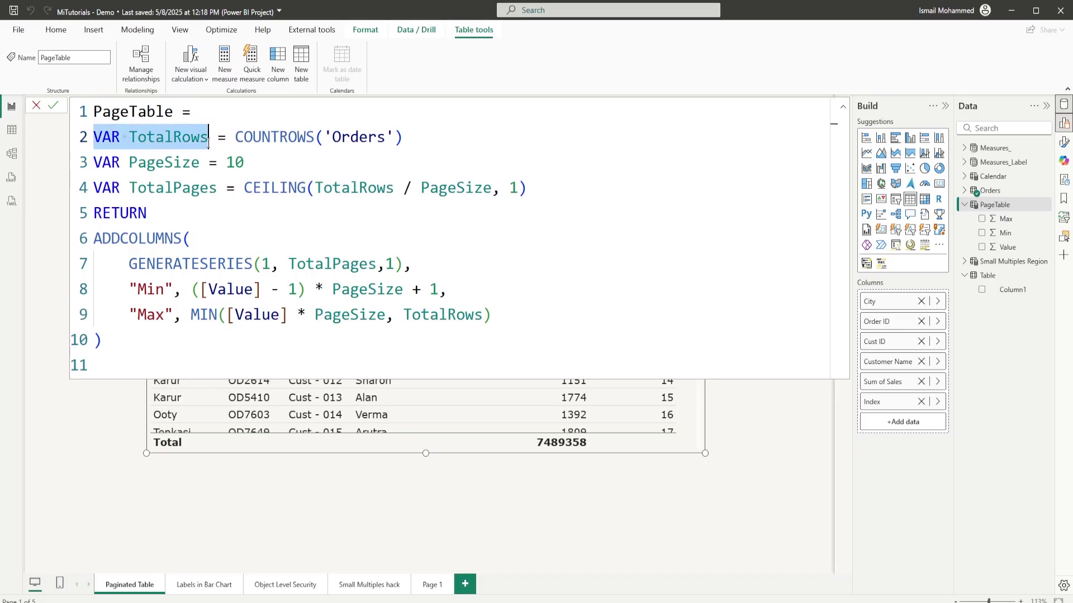
click(155, 139)
double_click(133, 140)
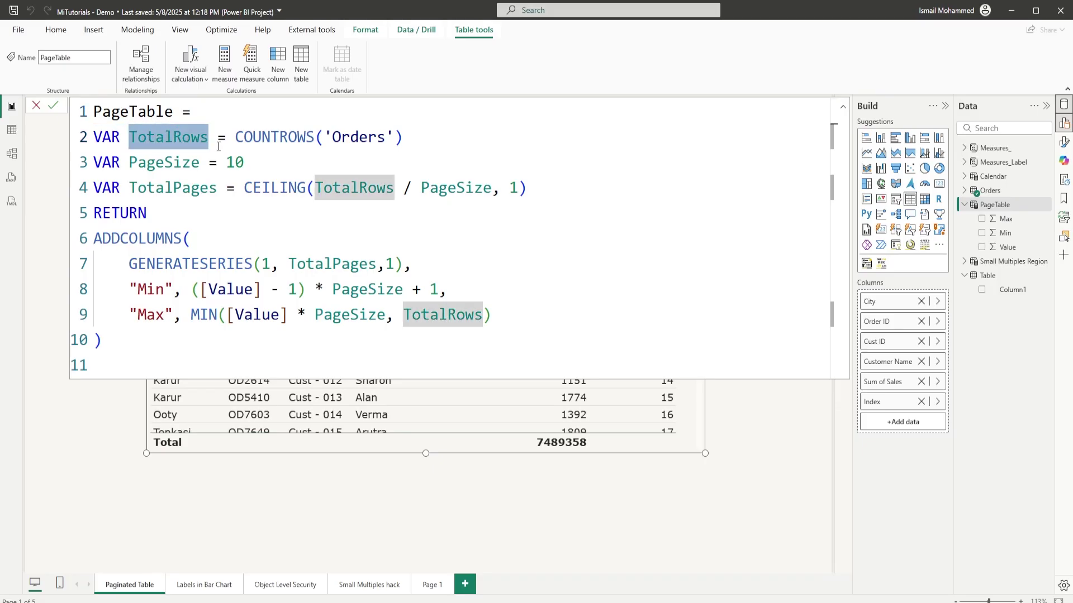
drag(234, 137, 403, 136)
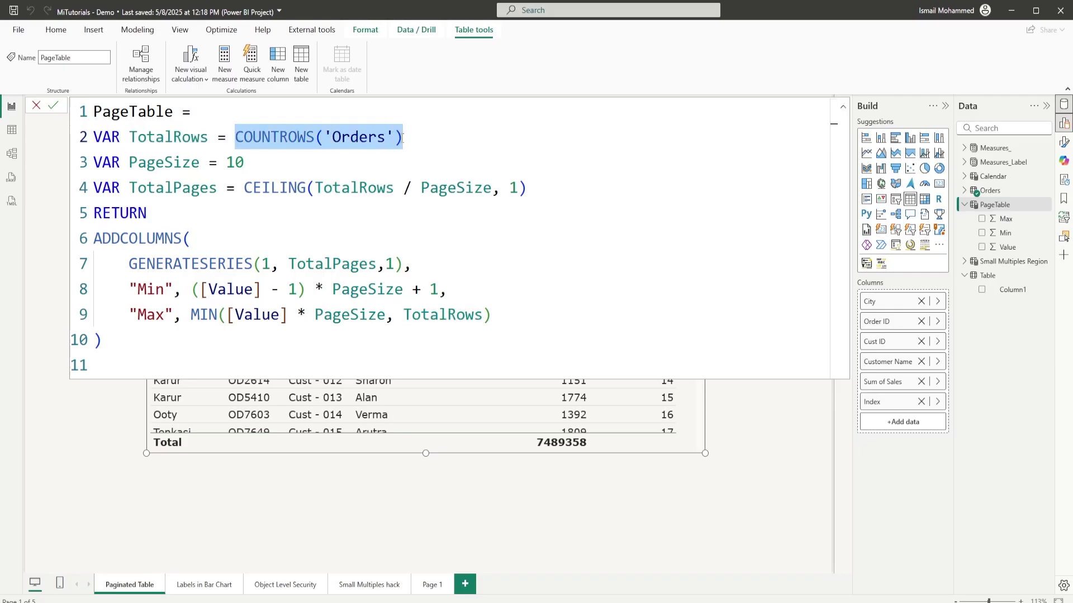
drag(96, 162, 227, 162)
click(173, 162)
double_click(130, 163)
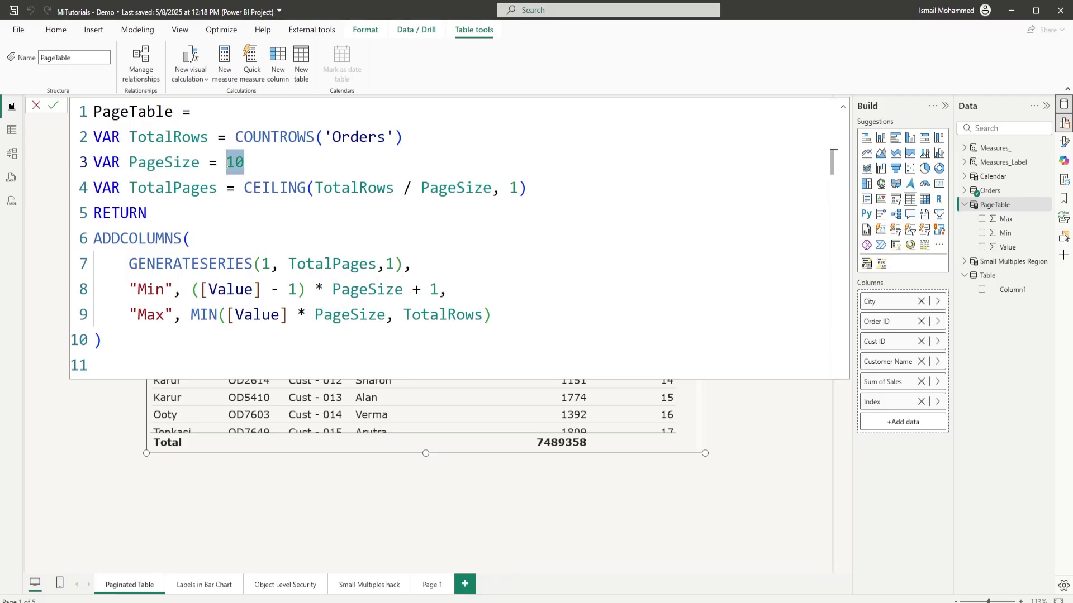
click(265, 167)
drag(266, 167, 227, 163)
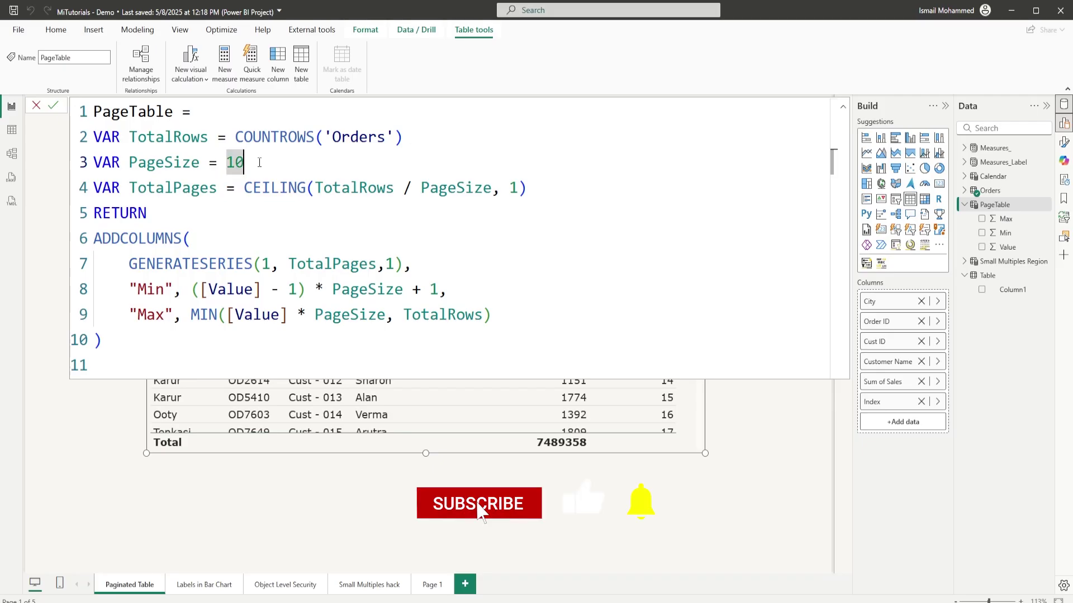
drag(228, 163, 227, 163)
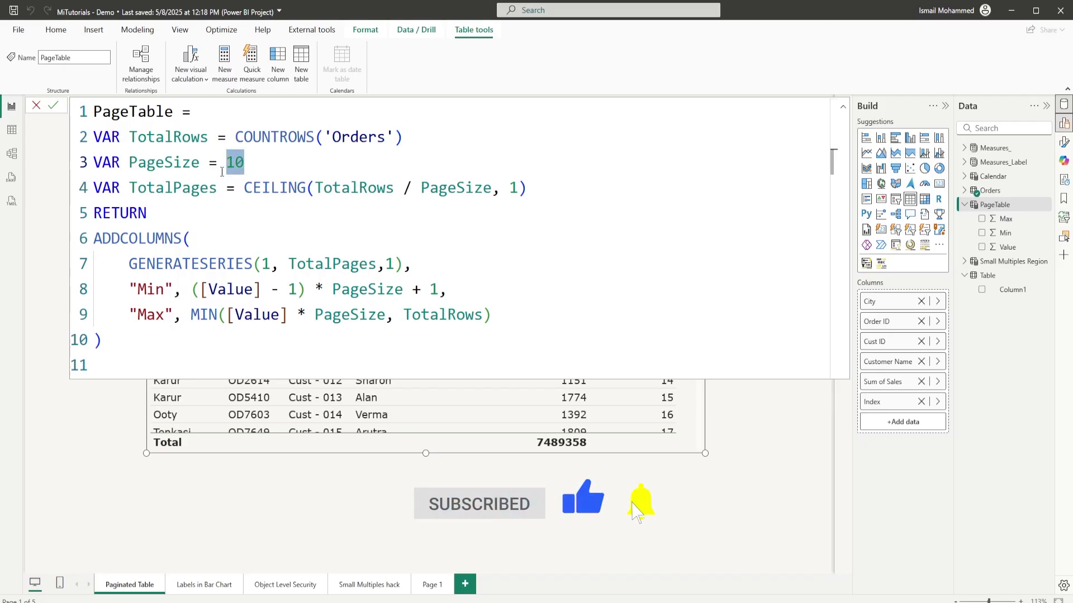
Examine how the TotalPages variable applies CEILING to TotalRows divided by PageSize with a significance of 1
drag(130, 189, 305, 188)
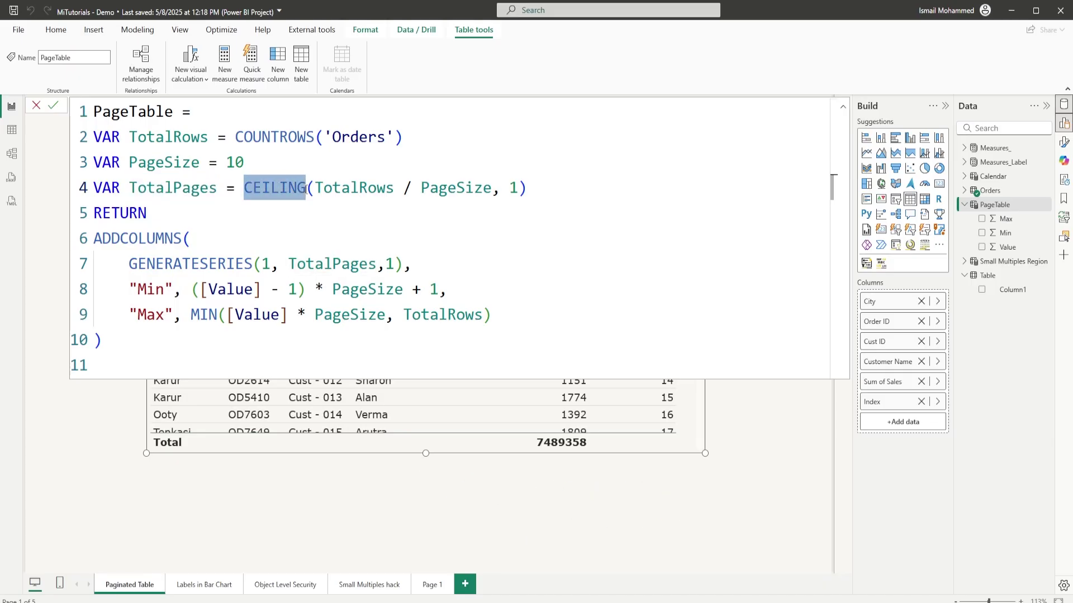
drag(315, 189, 491, 189)
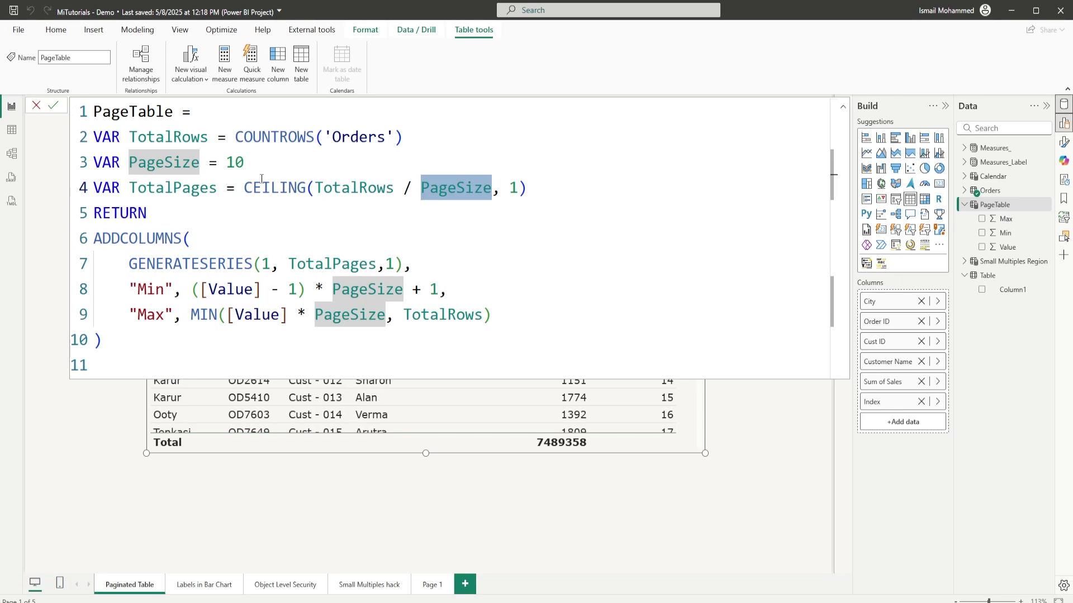
drag(245, 188, 315, 187)
drag(403, 197, 527, 190)
click(528, 190)
click(509, 190)
double_click(513, 188)
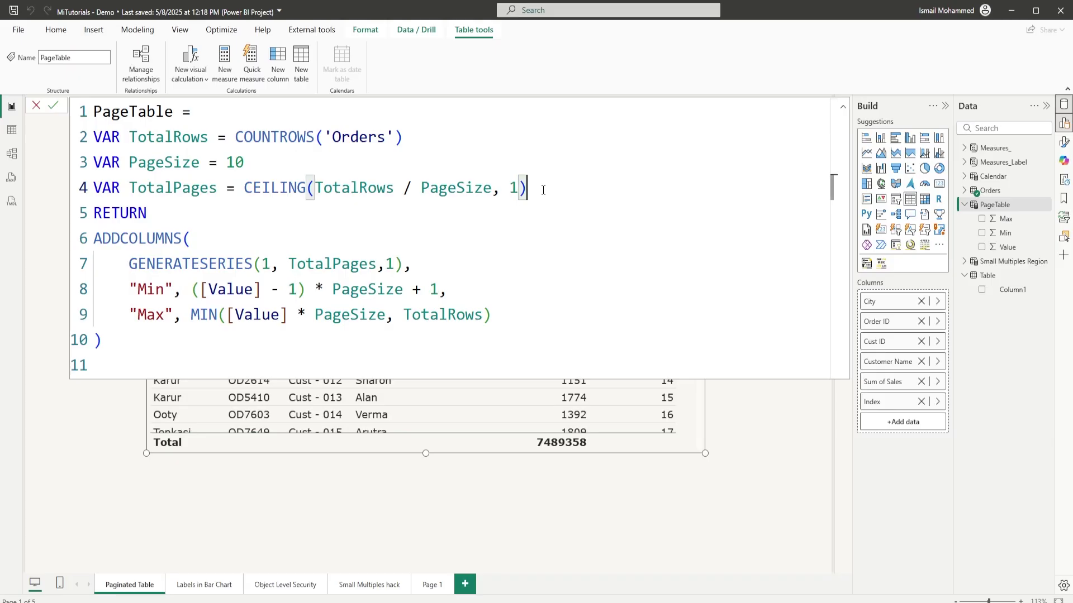
Examine the RETURN part of the PageTable formula, where ADDCOLUMNS builds on the GENERATESERIES function
double_click(143, 213)
drag(147, 213, 93, 212)
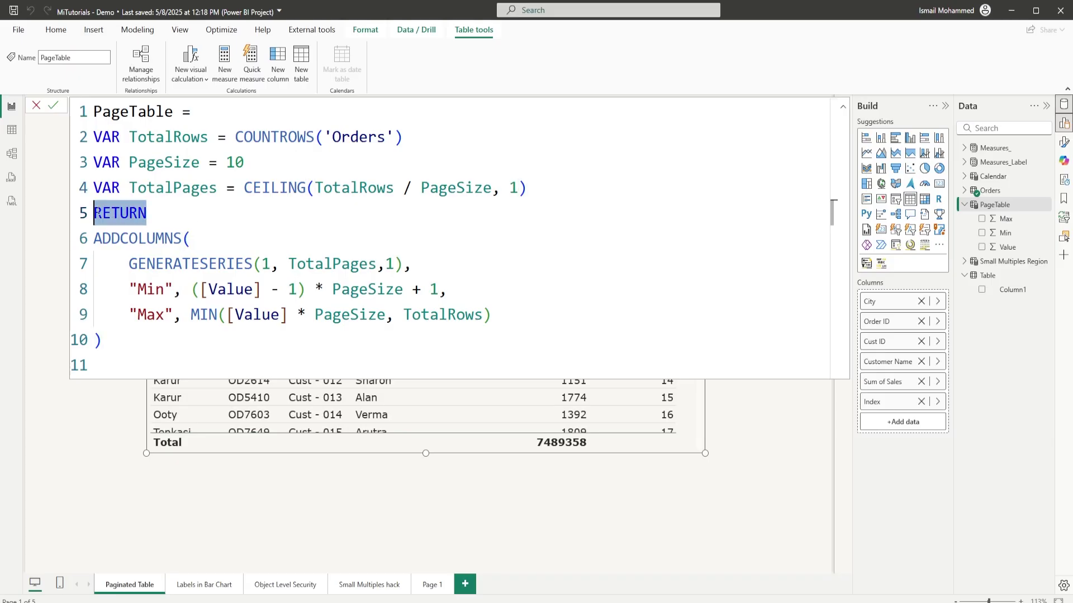
drag(191, 239, 96, 239)
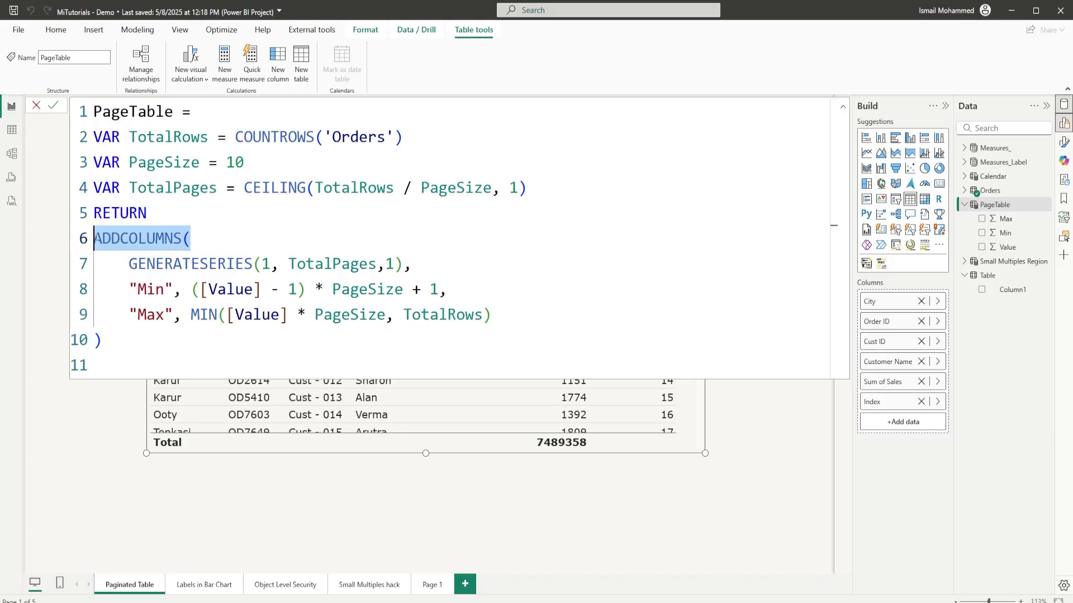
click(209, 245)
drag(187, 239, 96, 239)
click(173, 285)
key(Down)
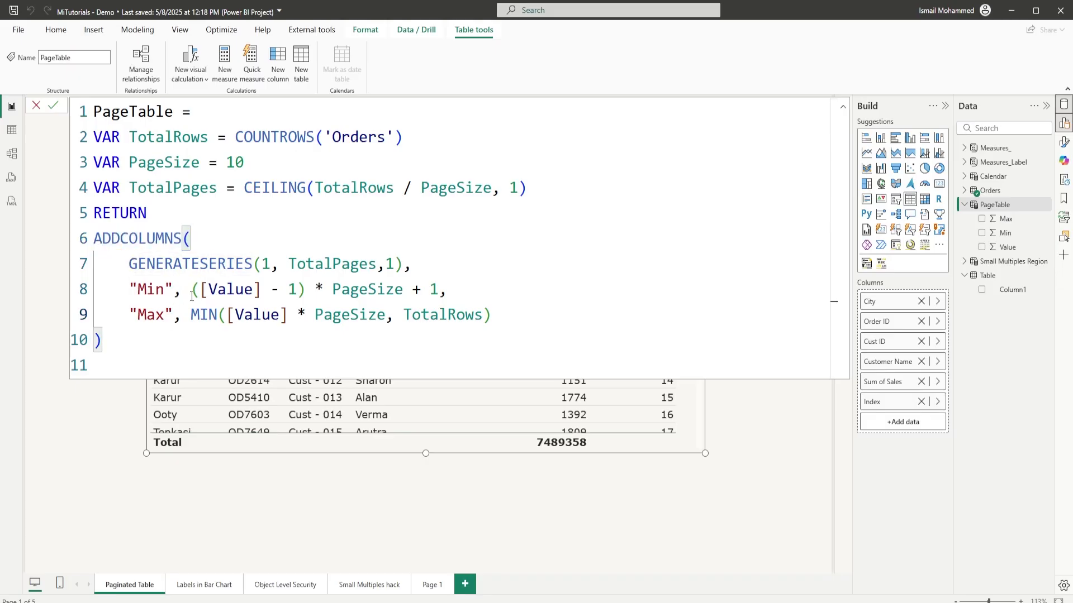
drag(129, 264, 252, 264)
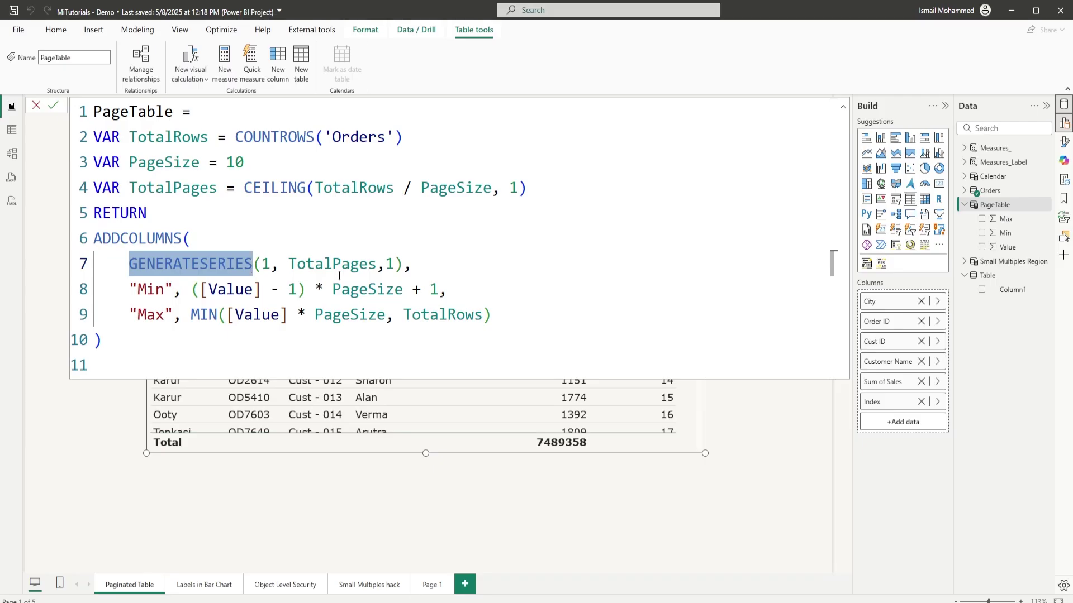
Rewrite the GENERATESERIES arguments in the PageTable formula as start value 1, end value TotalPages and increment 1
drag(402, 265, 261, 267)
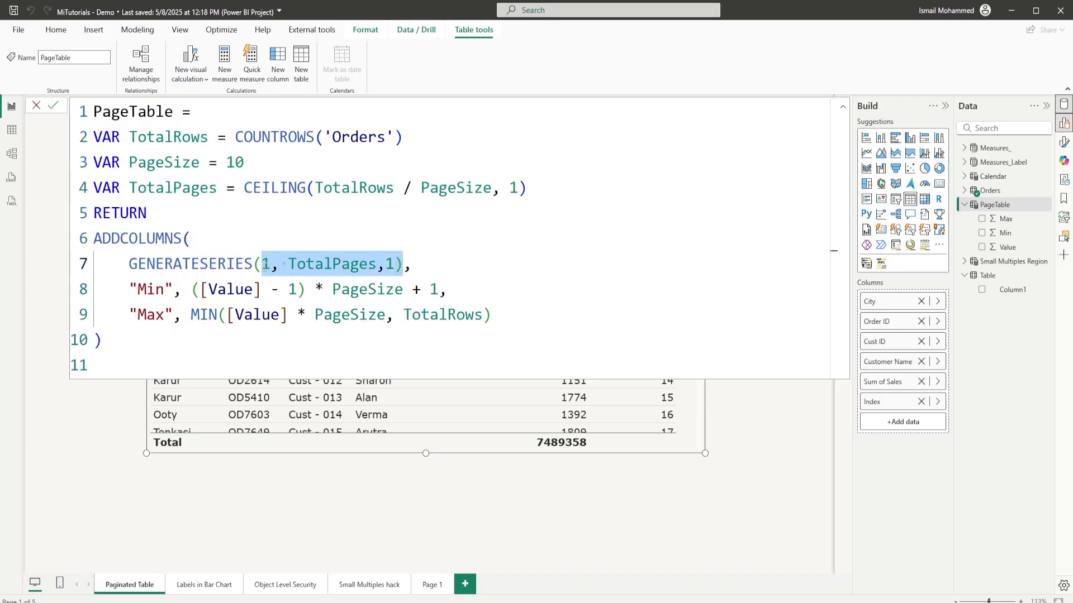
key(BackSpace)
key(BackSpace)
text(()
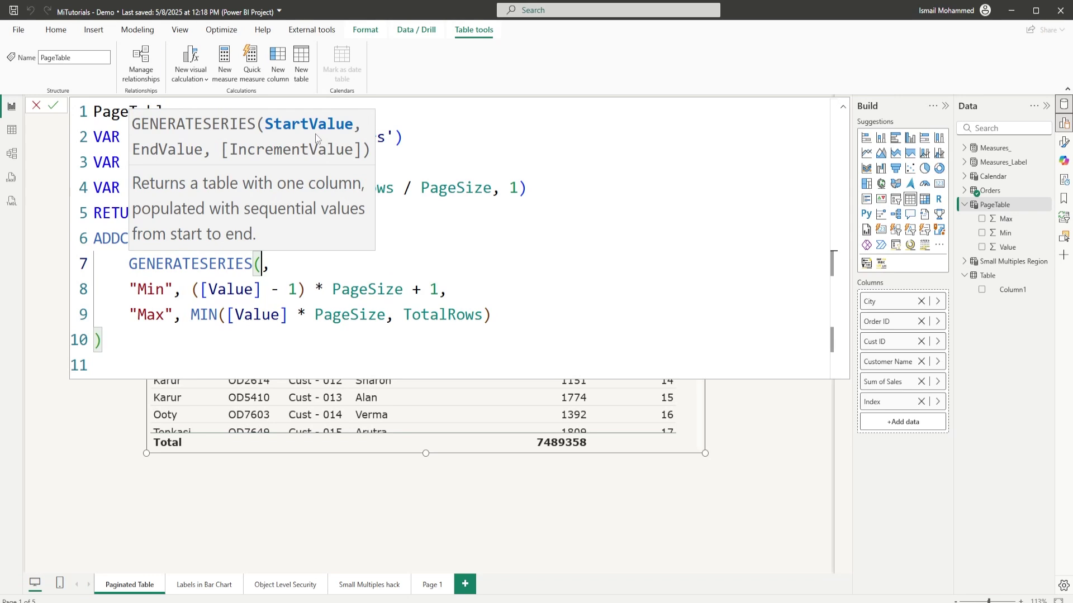
text(1,)
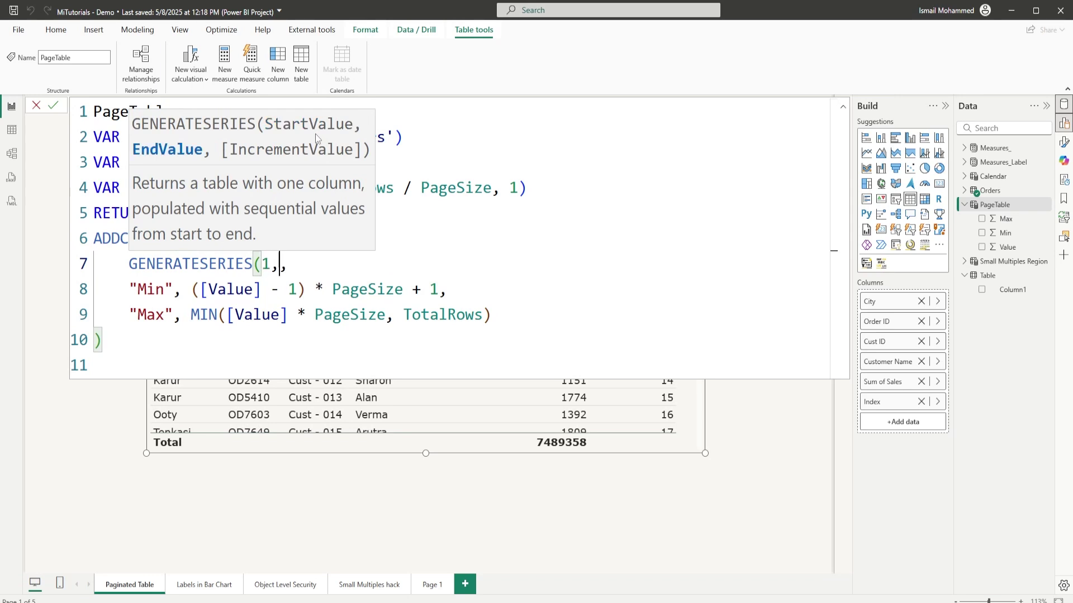
key(Escape)
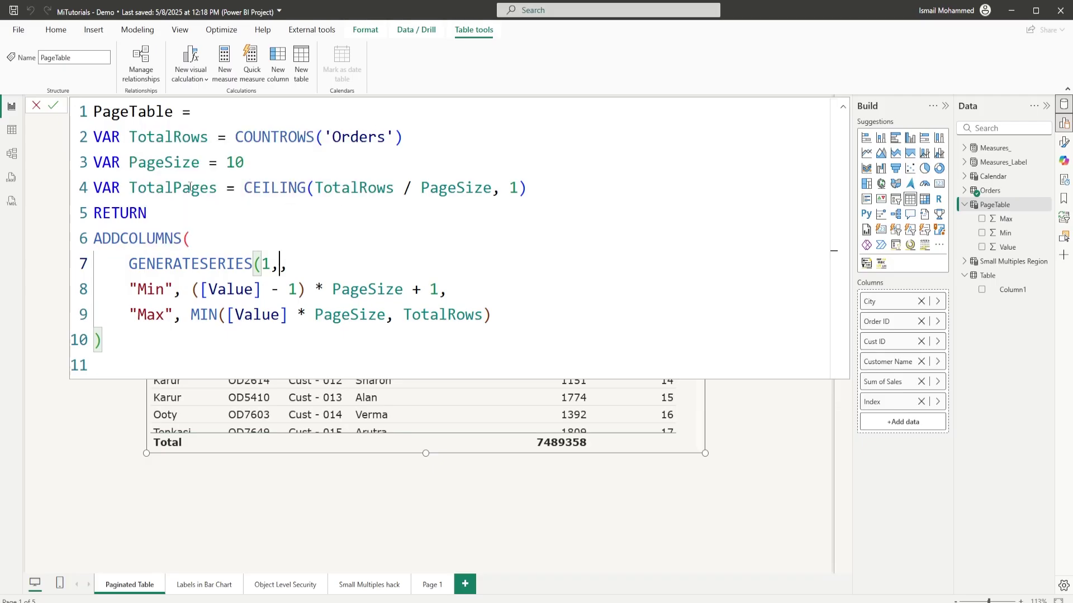
text(Tot)
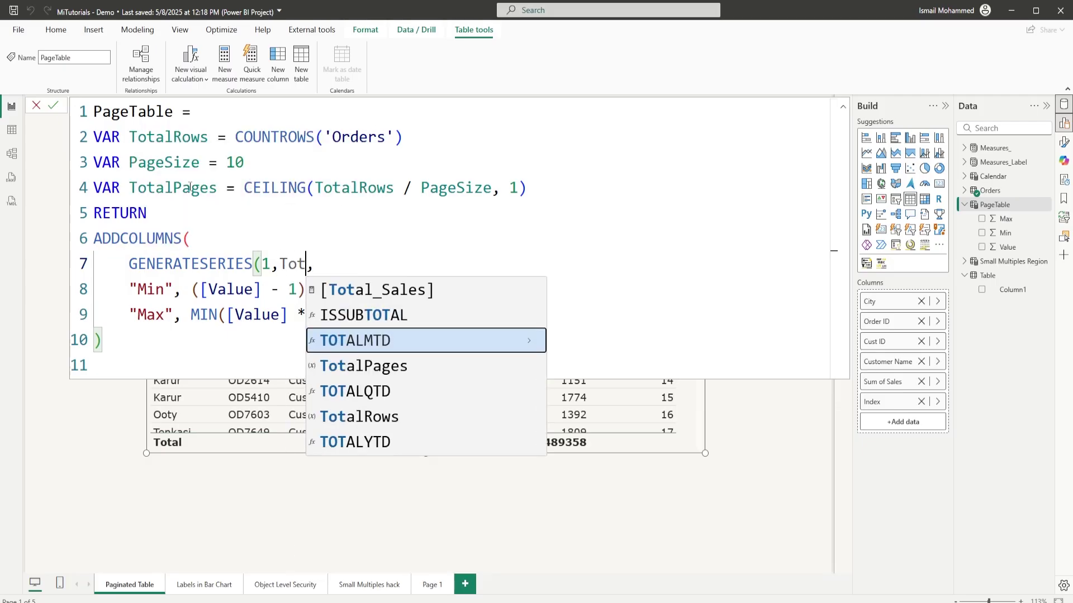
key(Up)
key(Down)
key(Down)
key(Down)
key(Up)
key(Tab)
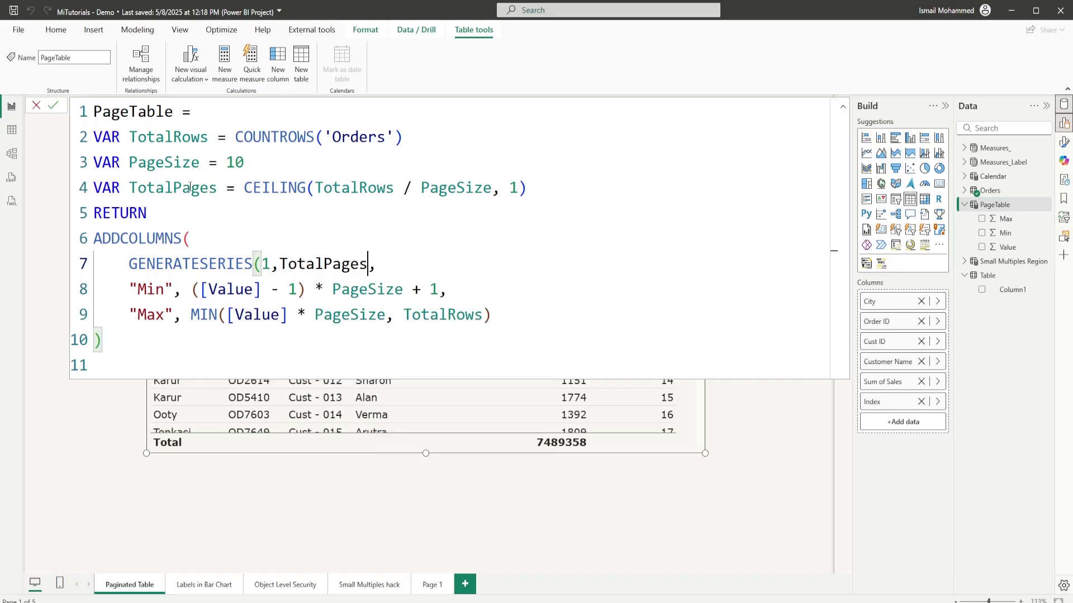
text(,)
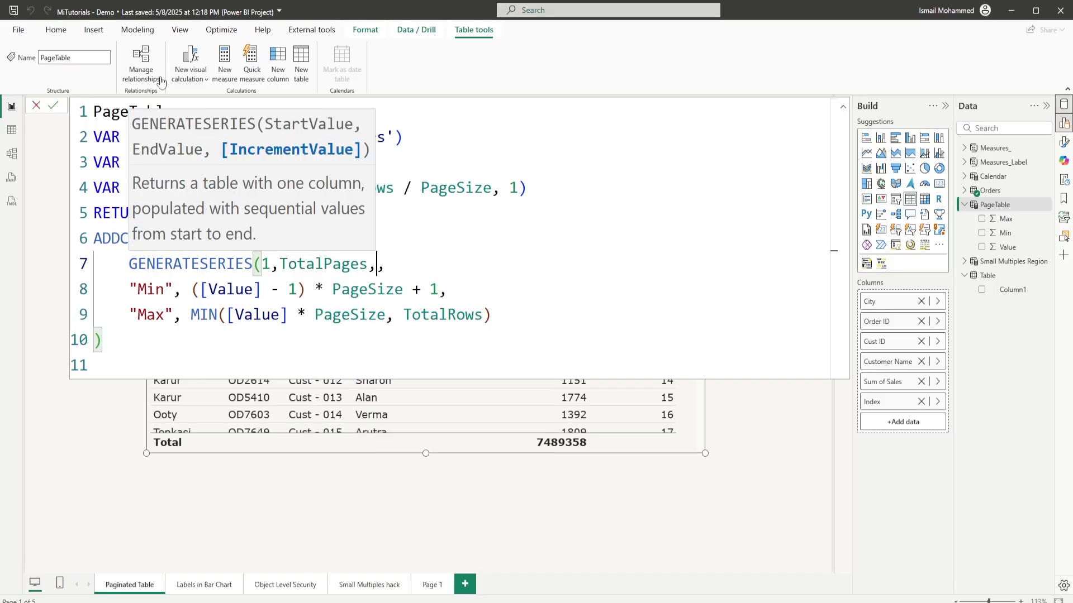
text(1))
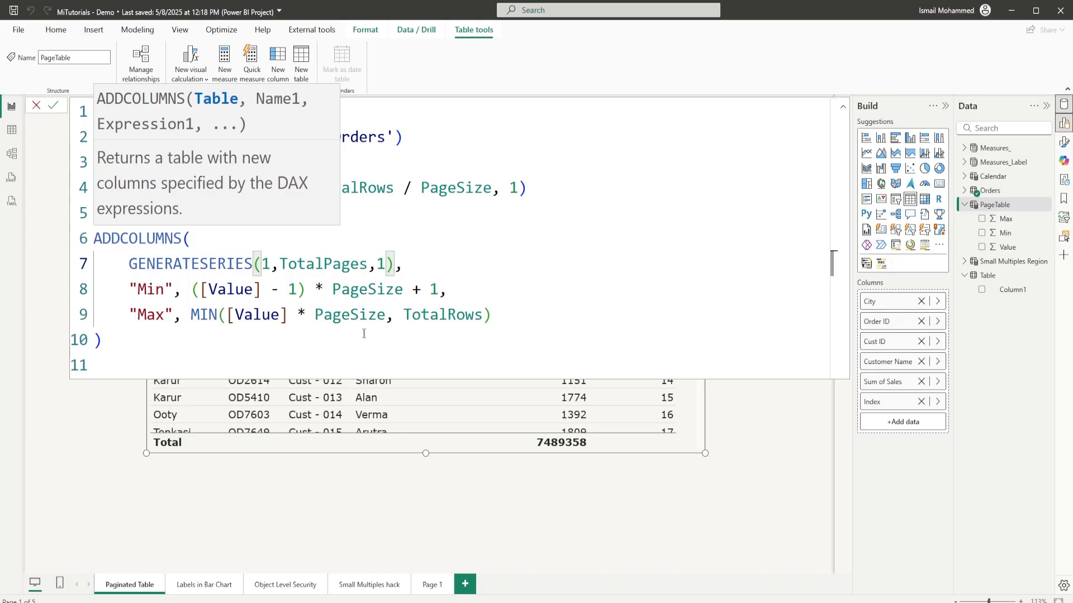
Examine the GENERATESERIES arguments and how the Min column expression uses the [Value] column they generate
drag(279, 264, 369, 265)
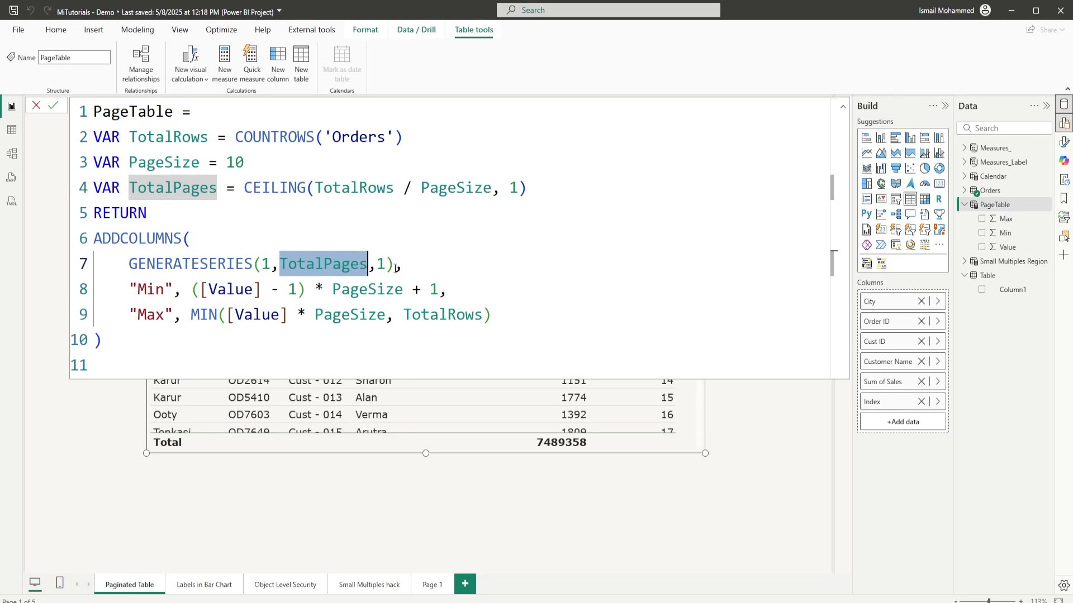
double_click(383, 264)
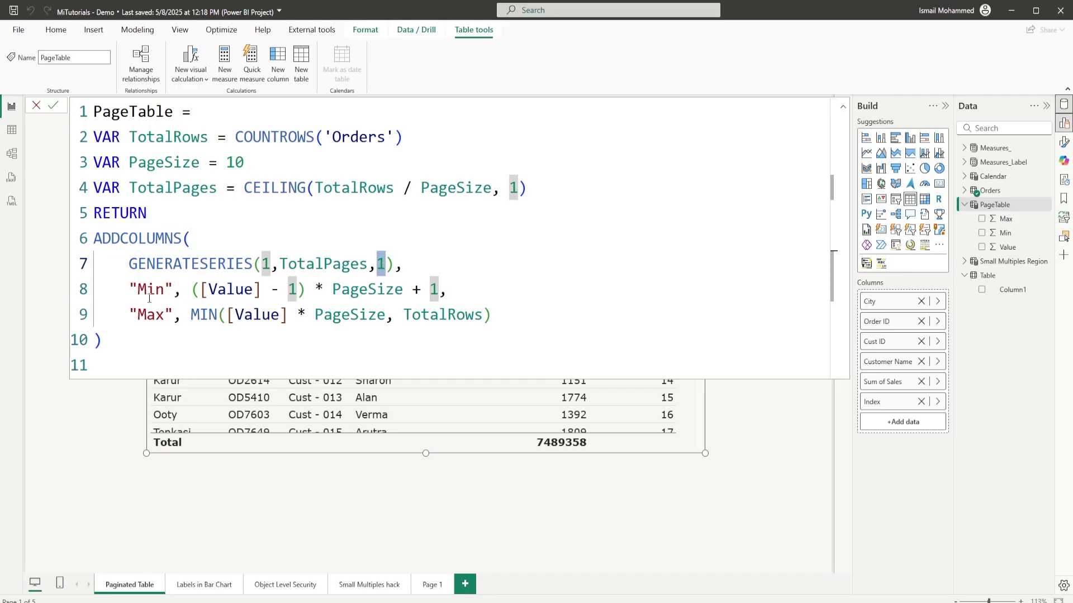
drag(126, 289, 174, 289)
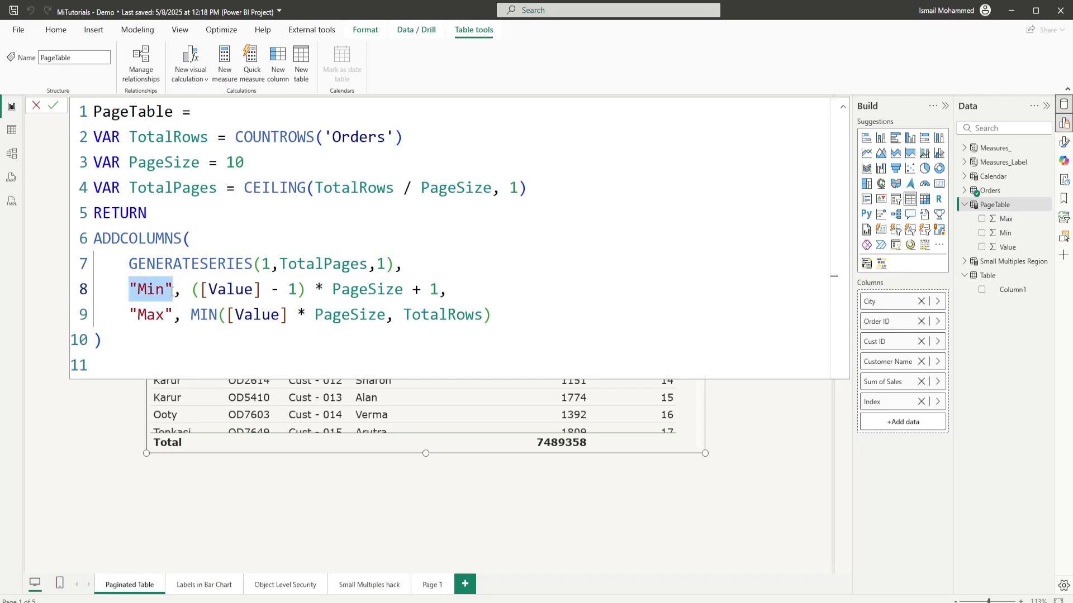
click(150, 292)
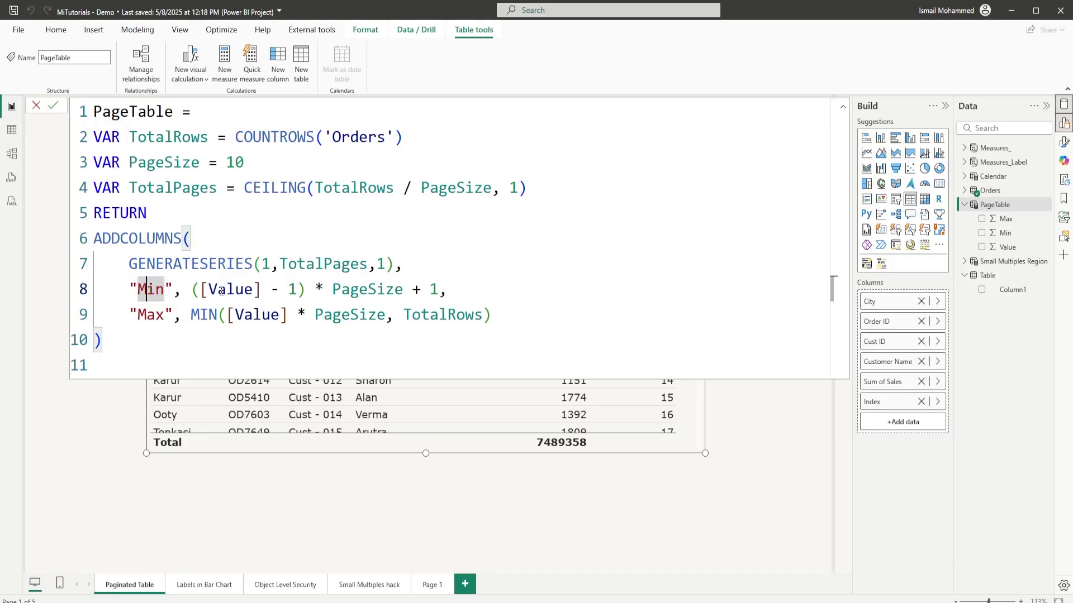
double_click(203, 291)
drag(129, 264, 323, 264)
drag(202, 290, 260, 290)
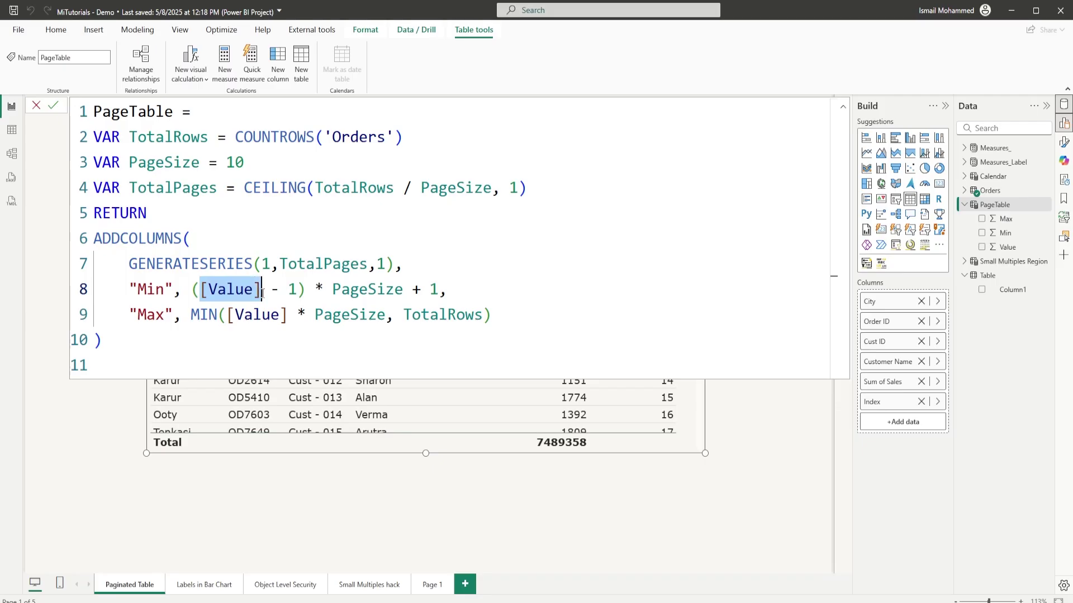
drag(130, 264, 394, 264)
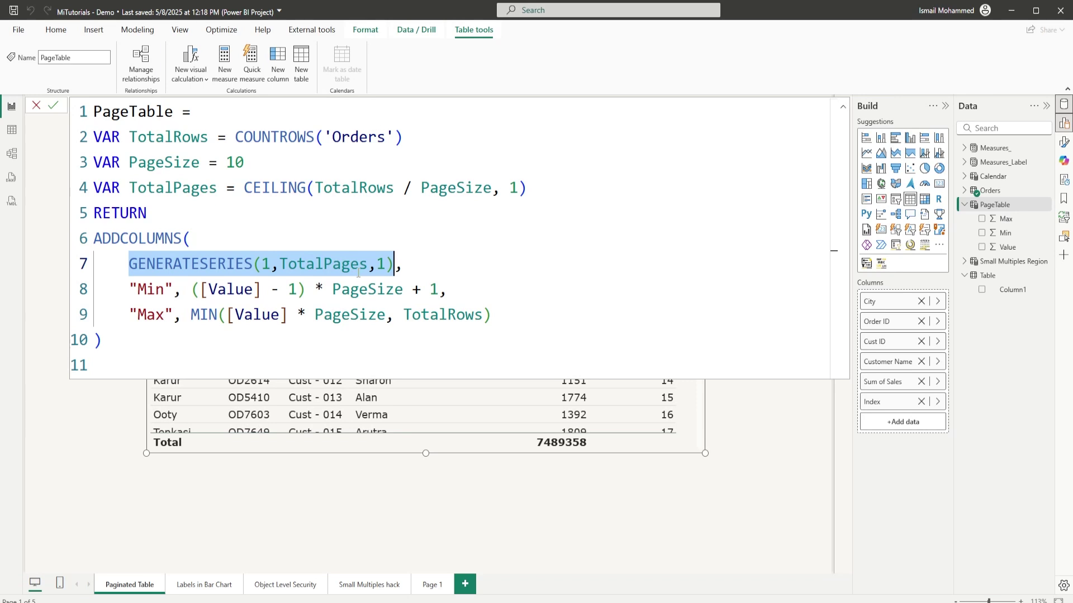
drag(200, 289, 261, 291)
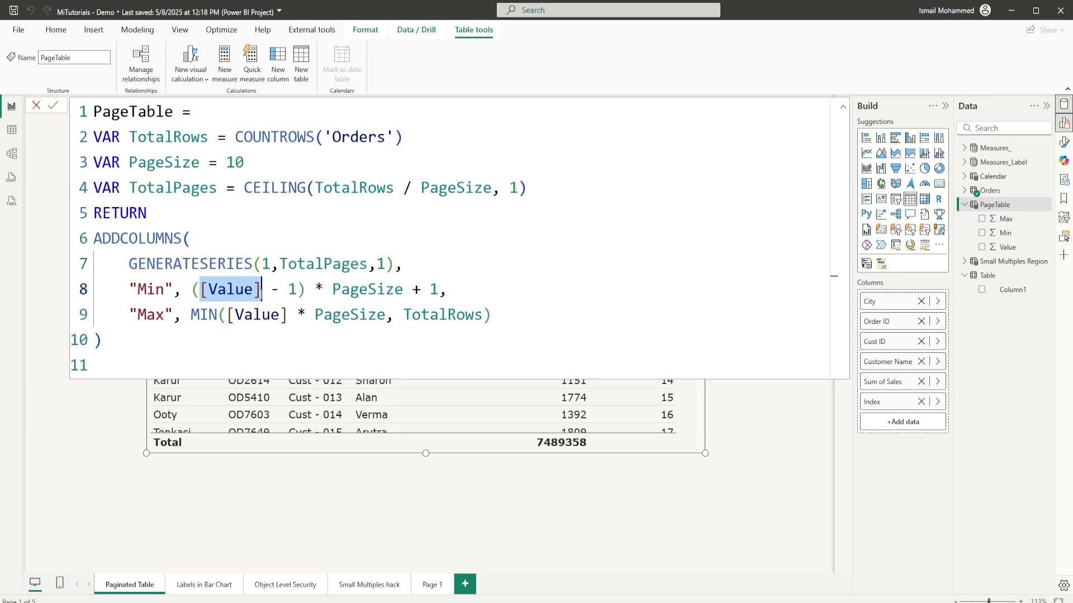
Copy the whole ADDCOLUMNS block of the PageTable formula, paste it at the start of the Word notes document, and select the pasted text
click(117, 337)
drag(118, 337, 93, 239)
key(ctrl+c)
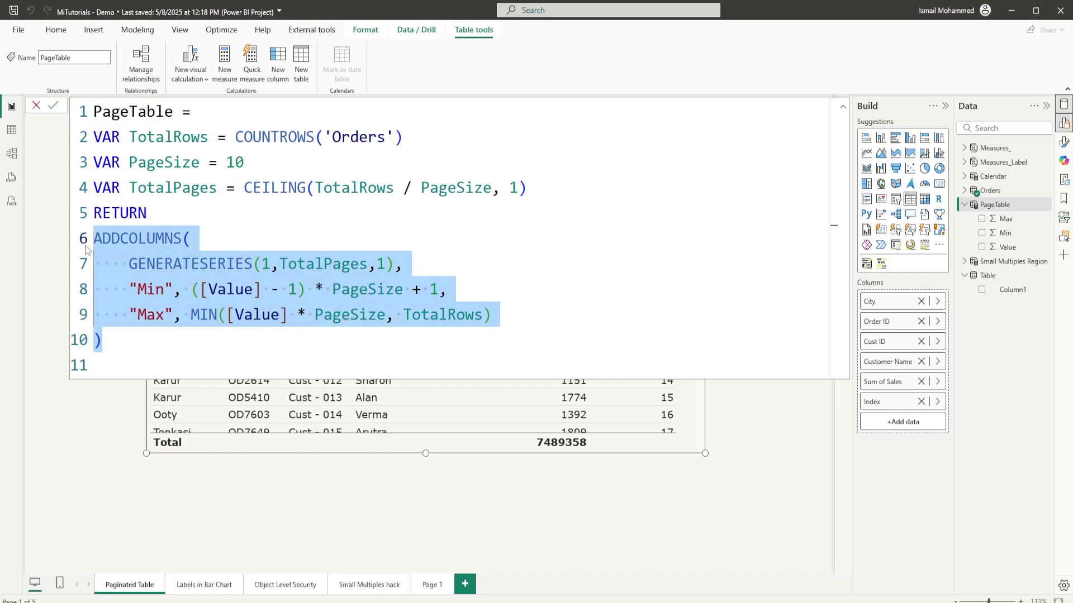
key(alt+Tab)
scroll(437, 327, up, 3)
key(ctrl+Home)
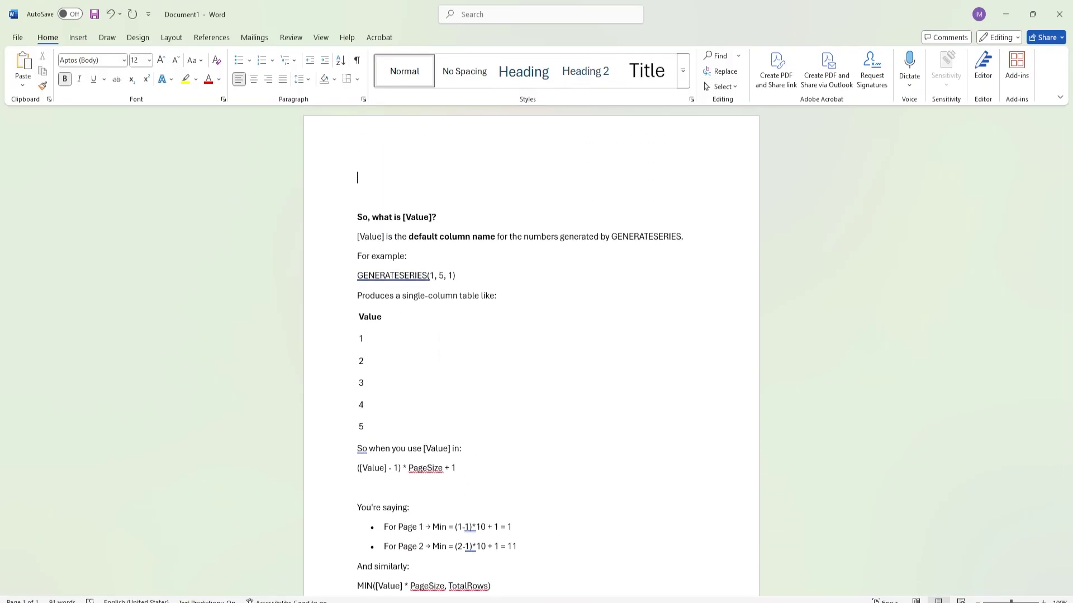
key(ctrl+v)
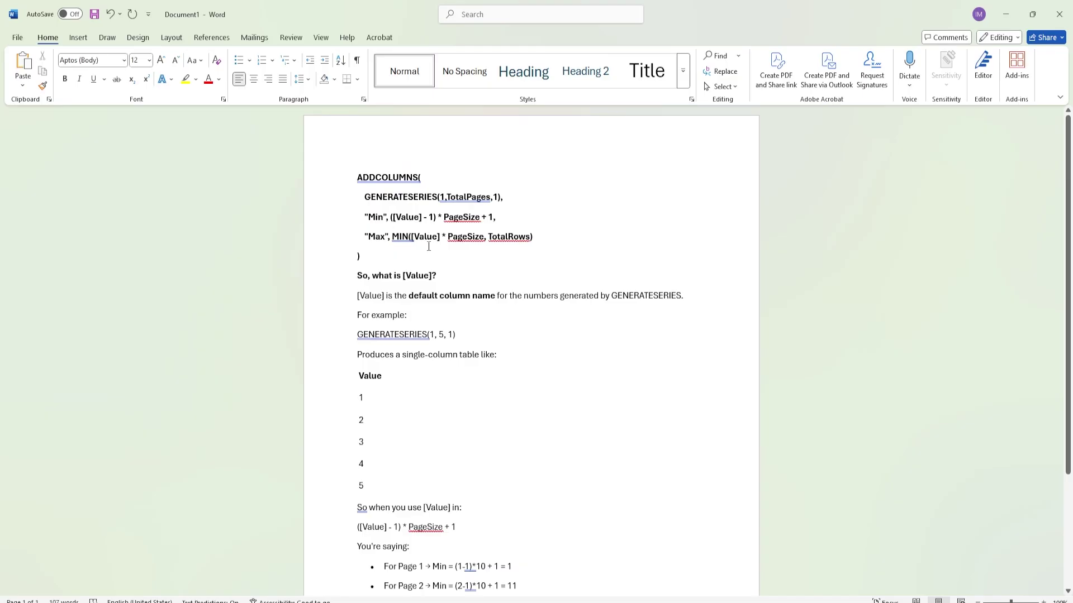
key(ctrl+shift+Home)
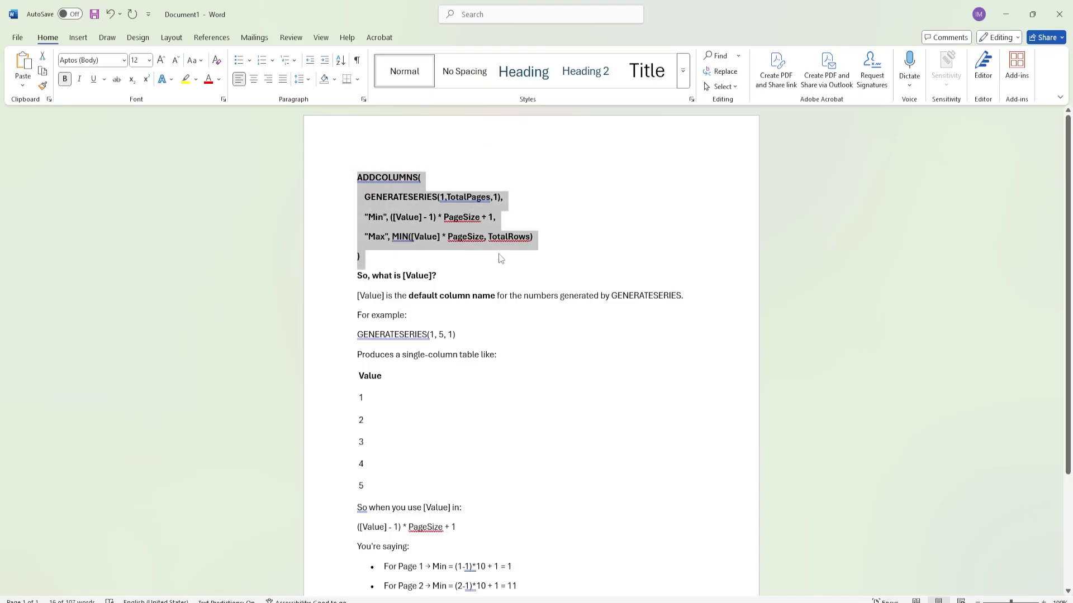
Examine how the GENERATESERIES(1, 5, 1) example in the notes maps to the rows of the single-column Value table
click(500, 258)
ctrl+scroll(501, 258, up, 5)
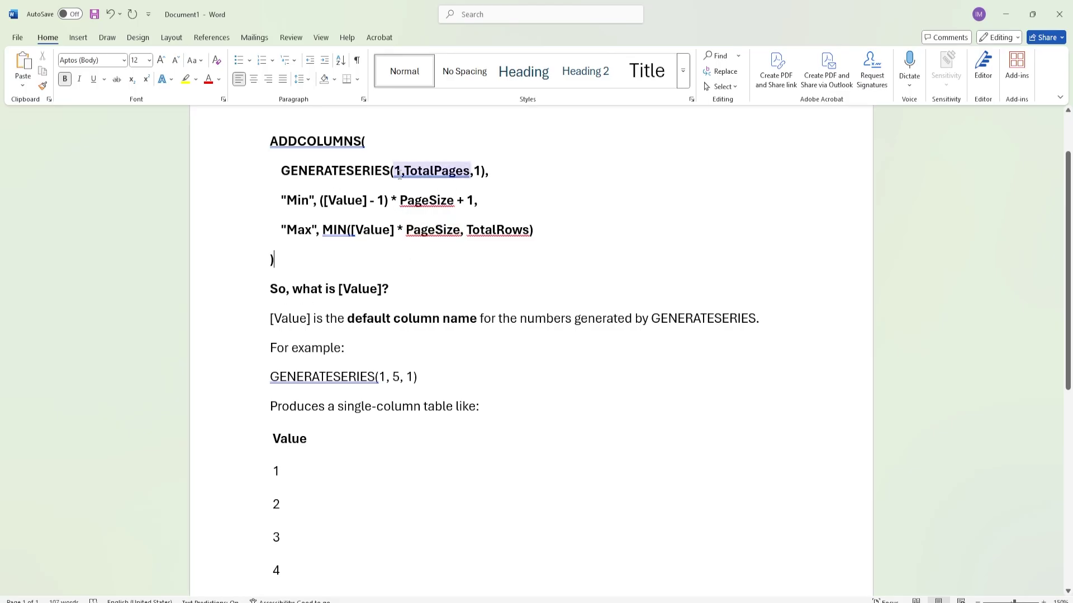
scroll(329, 357, down, 3)
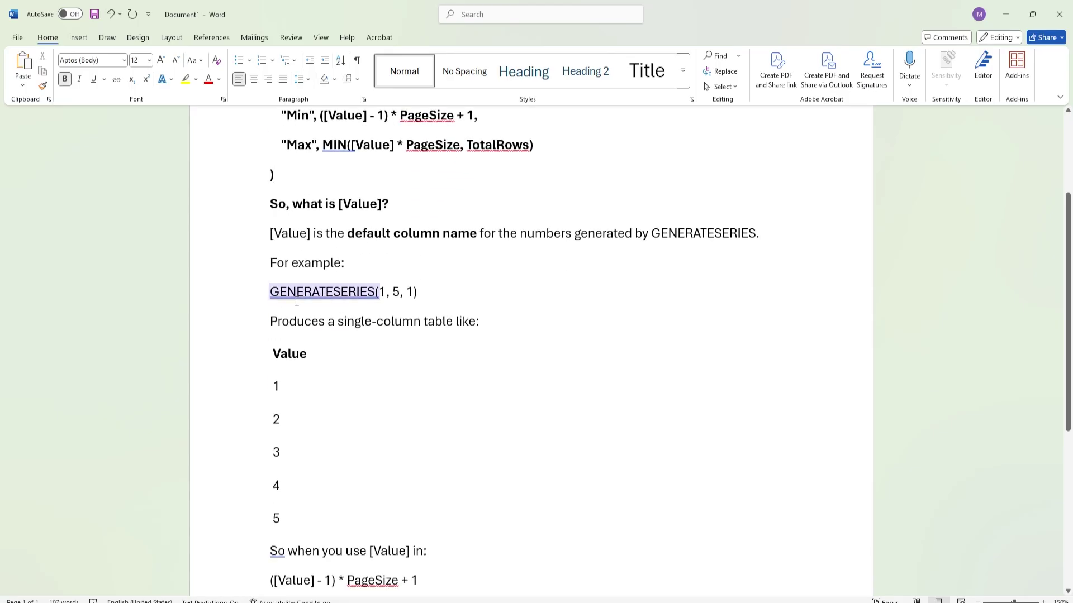
double_click(382, 293)
click(393, 293)
click(413, 293)
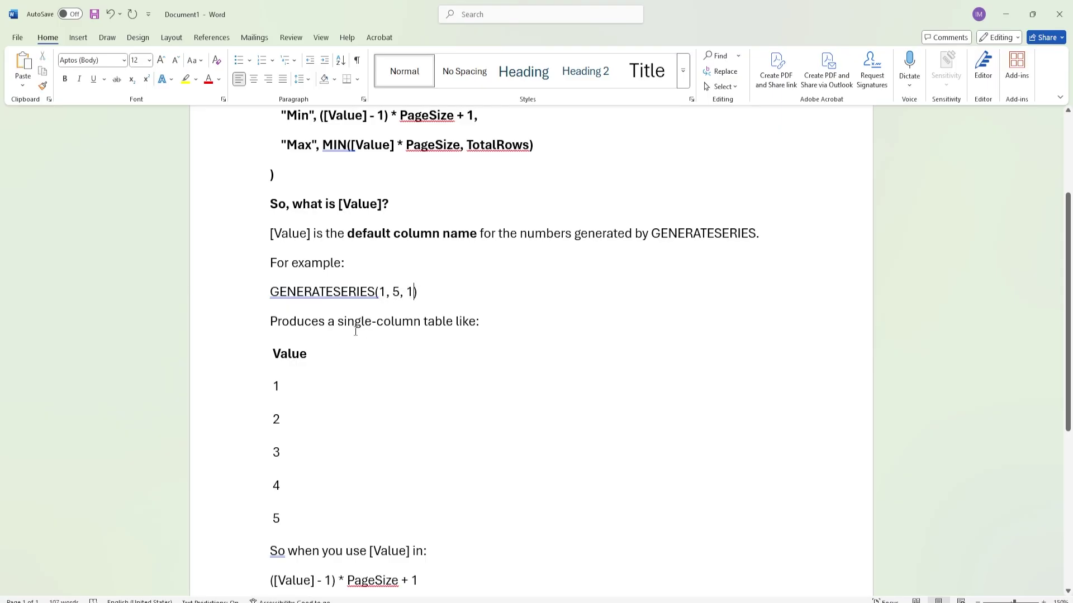
scroll(381, 337, down, 3)
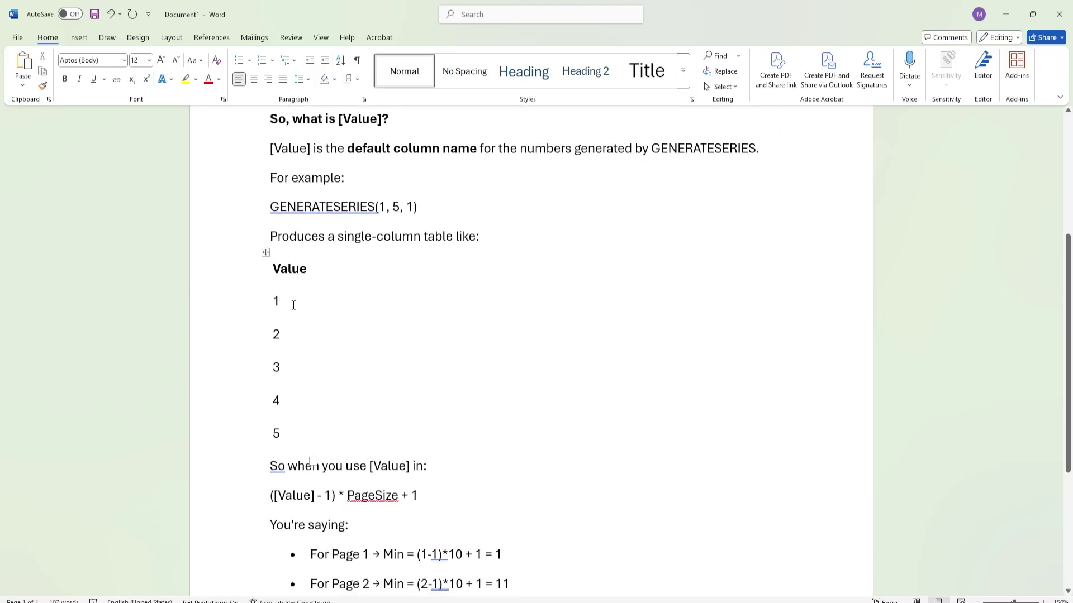
drag(270, 207, 382, 207)
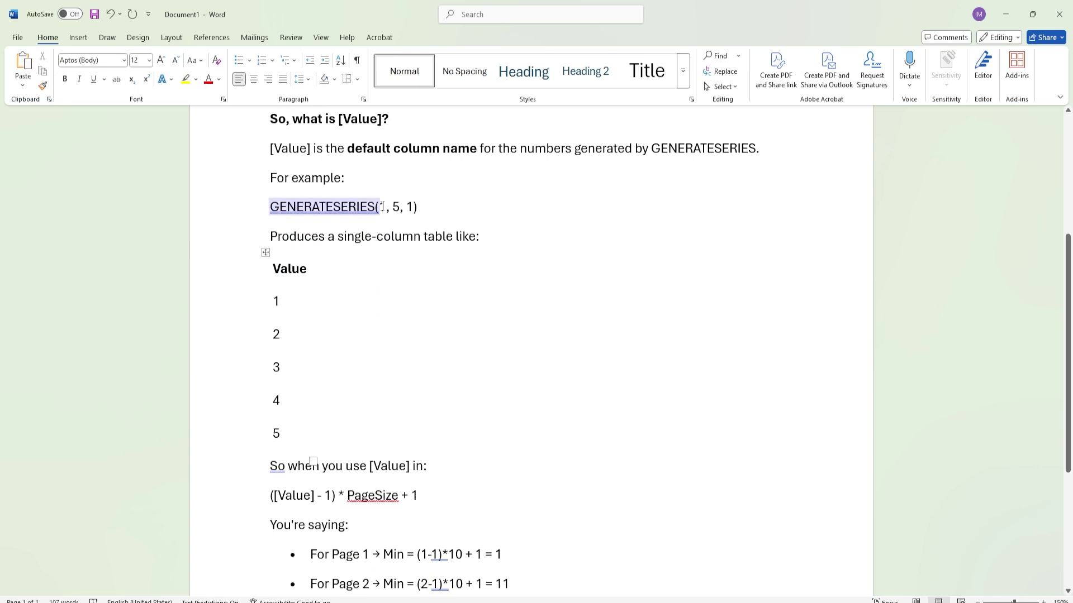
drag(297, 313, 276, 301)
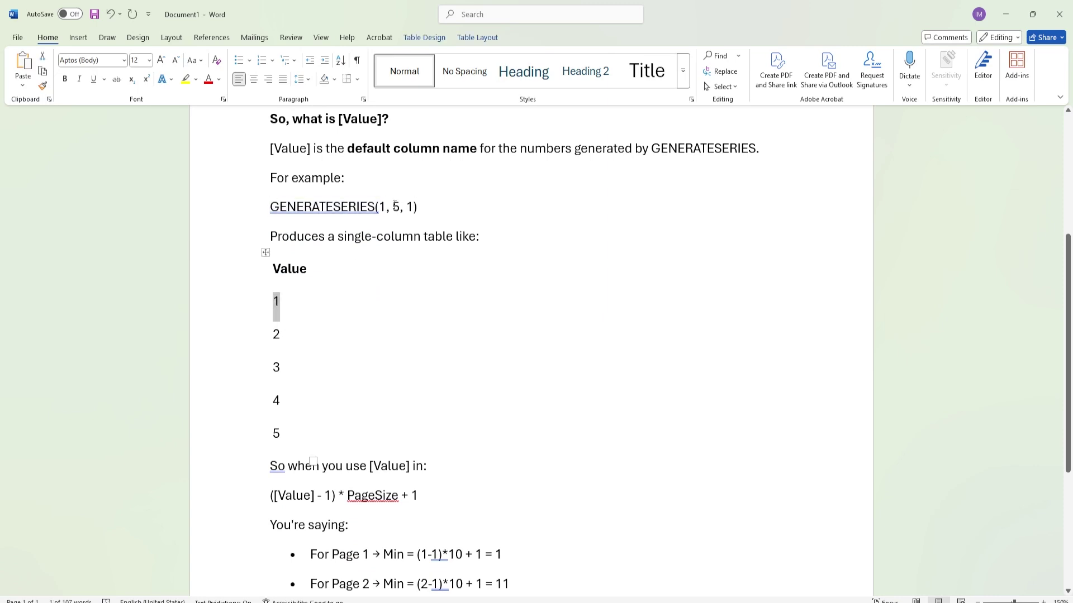
click(280, 431)
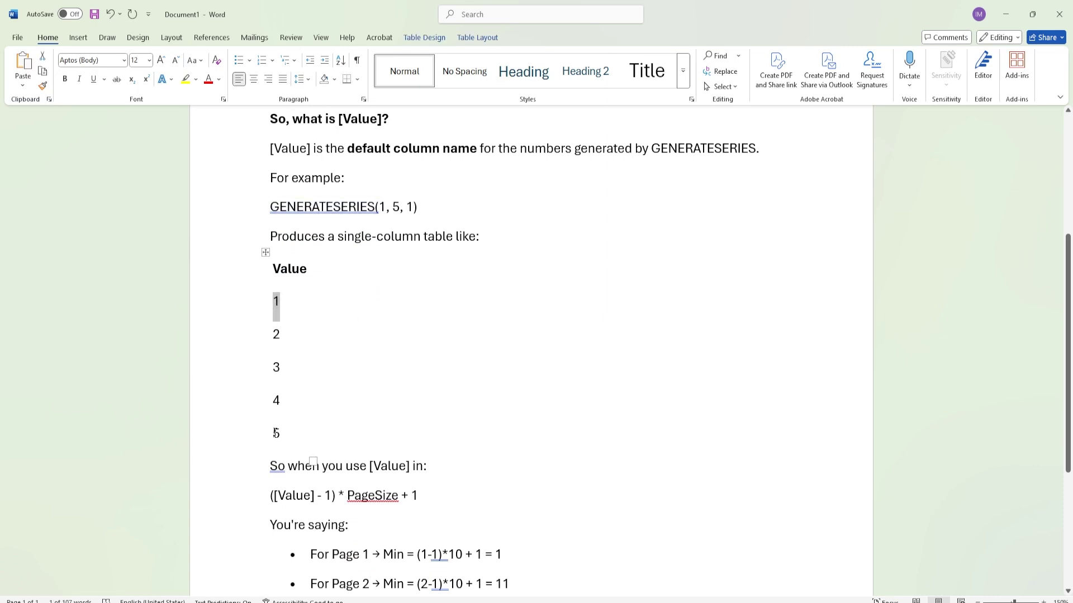
click(412, 205)
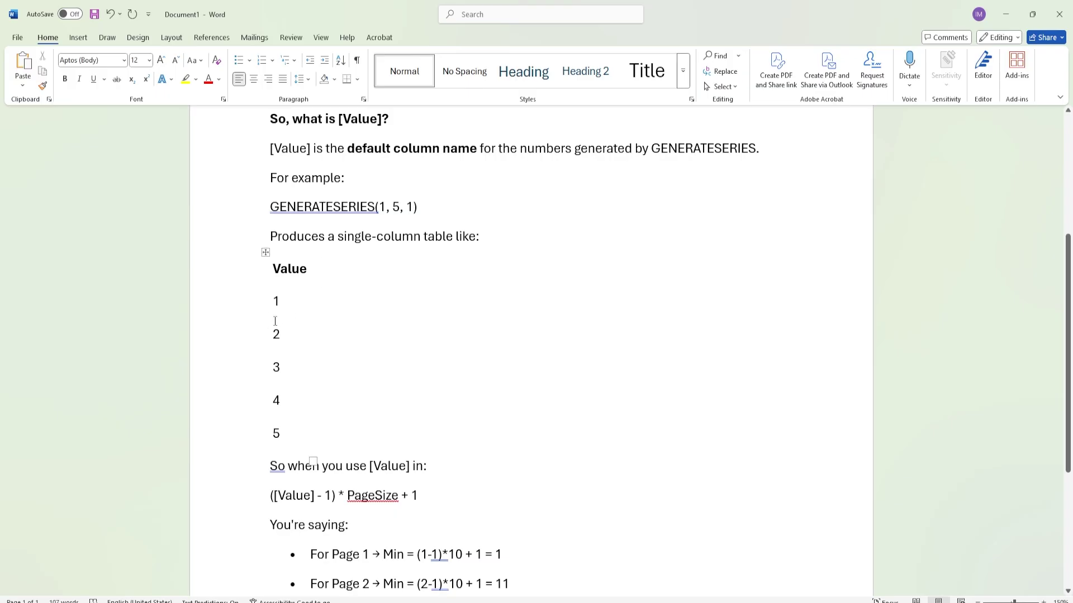
Examine the ([Value] - 1) * PageSize + 1 expression in the notes against the Min line of the ADDCOLUMNS block
scroll(297, 353, down, 3)
click(418, 325)
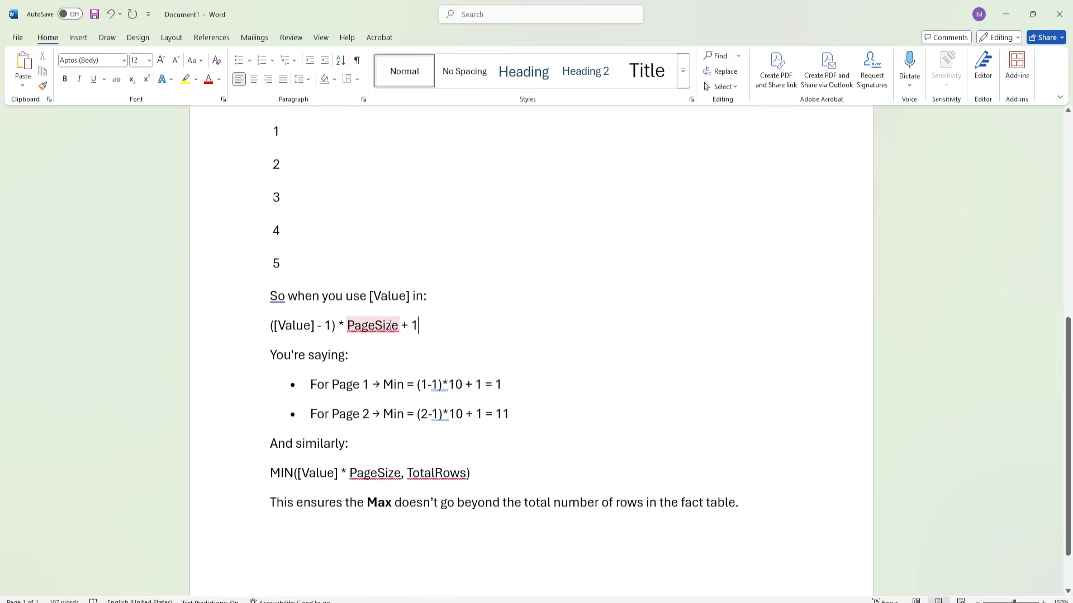
scroll(364, 330, up, 7)
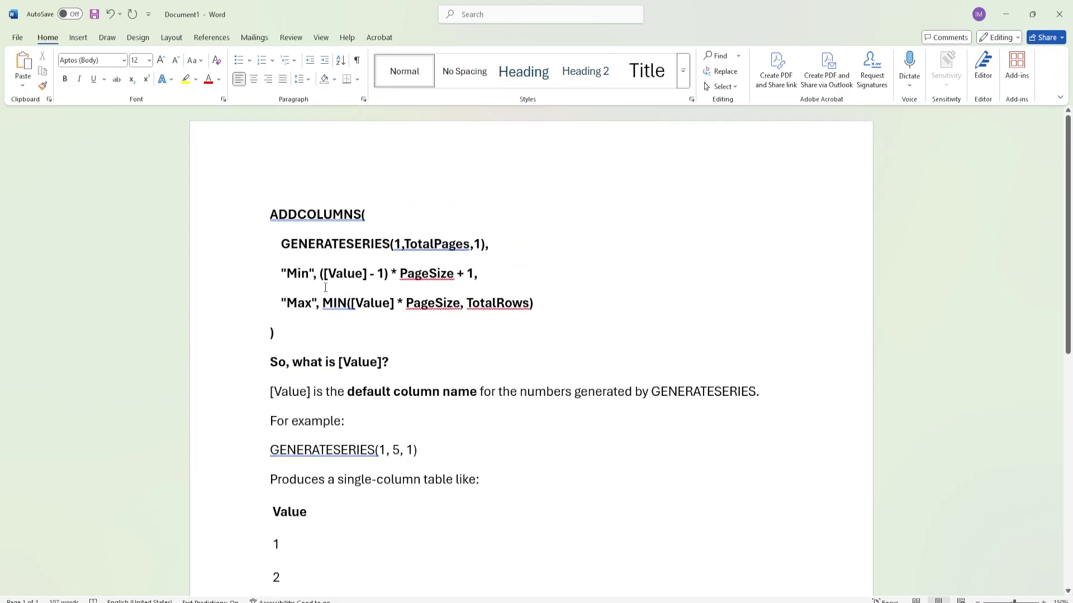
double_click(426, 274)
click(426, 274)
scroll(470, 305, down, 4)
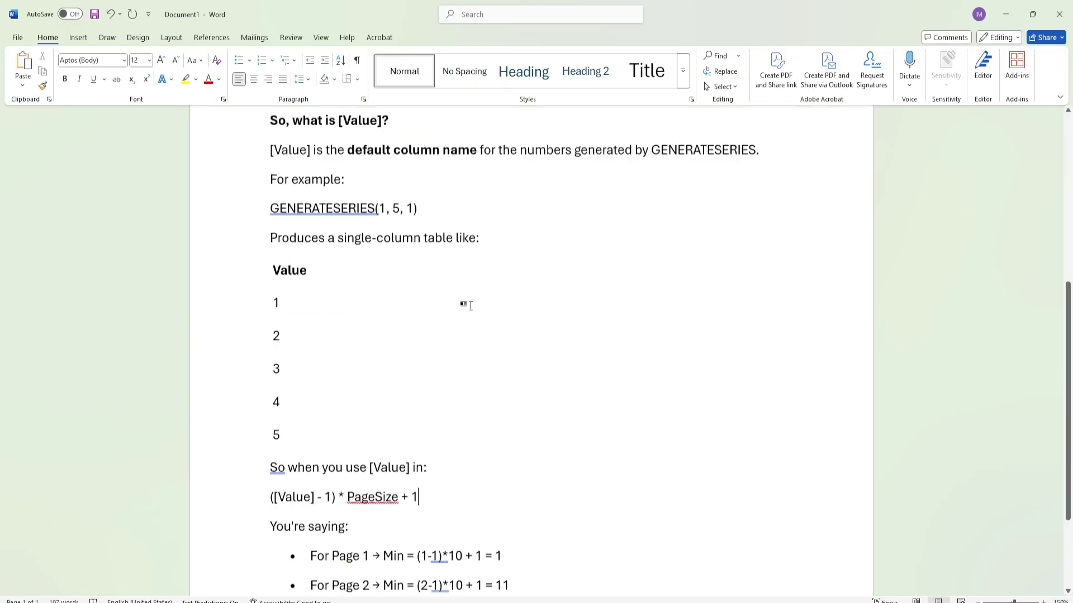
scroll(470, 305, down, 4)
scroll(399, 308, up, 2)
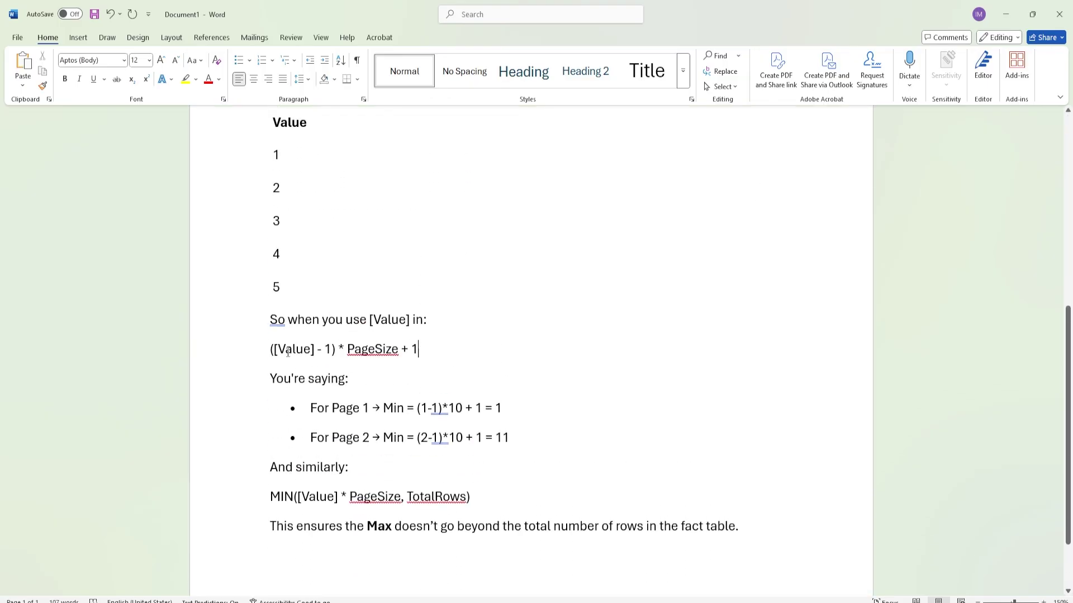
double_click(348, 352)
click(417, 349)
scroll(394, 413, up, 1)
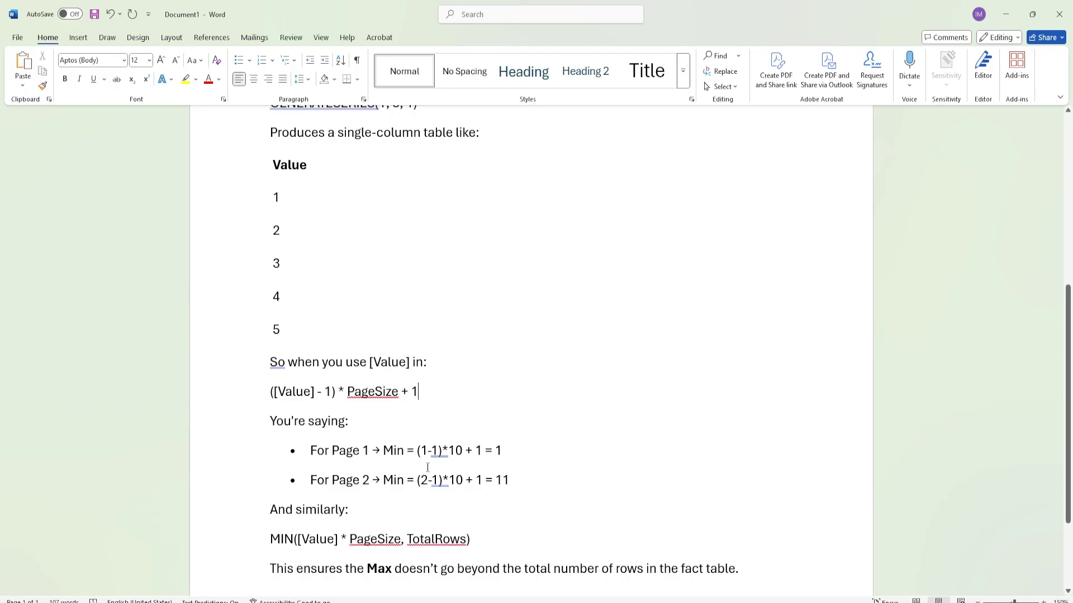
Check the PageSize variable in the Power BI PageTable formula, and examine the Page 1 and Page 2 Min calculations in the Word notes
click(361, 398)
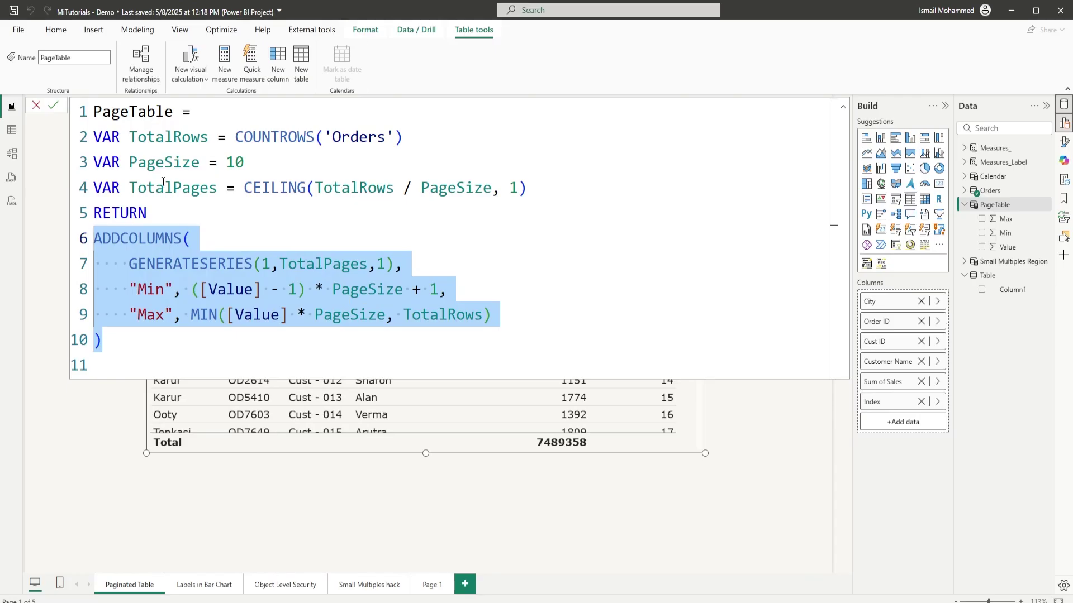
double_click(235, 162)
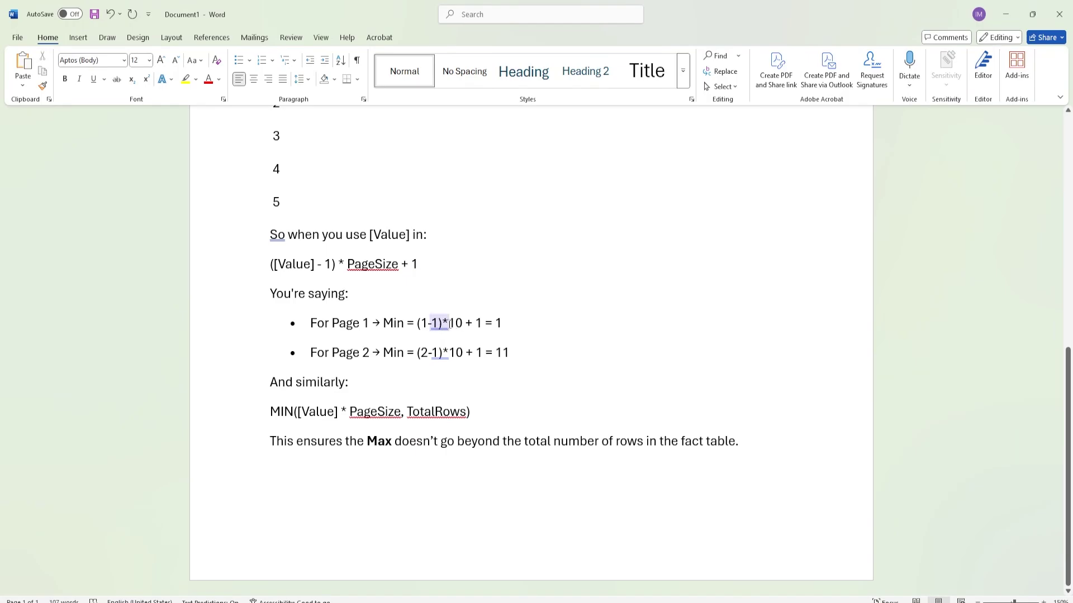
drag(447, 325, 495, 324)
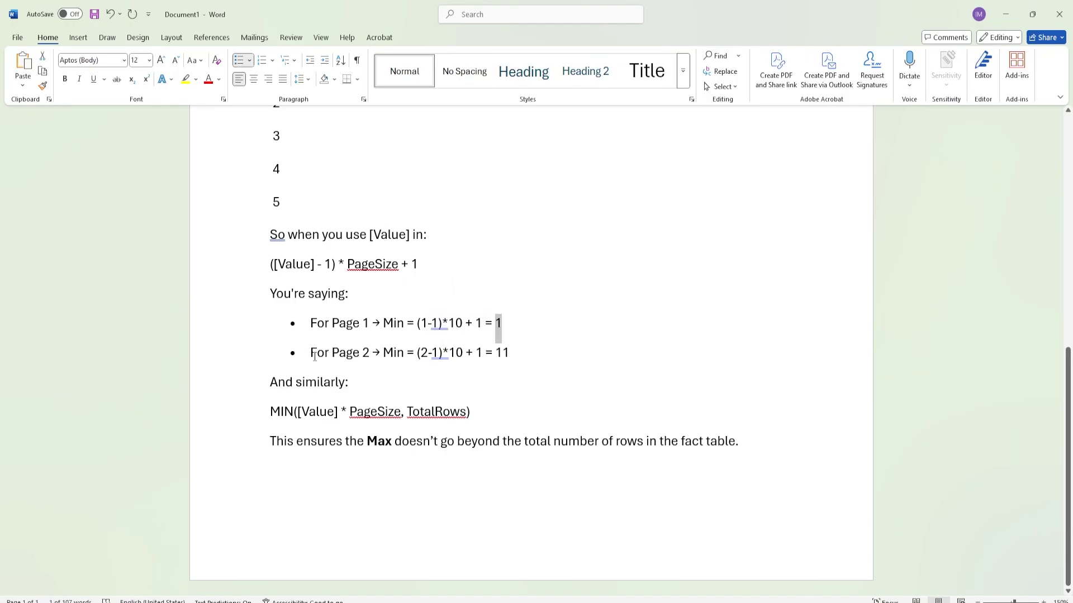
scroll(407, 367, up, 1)
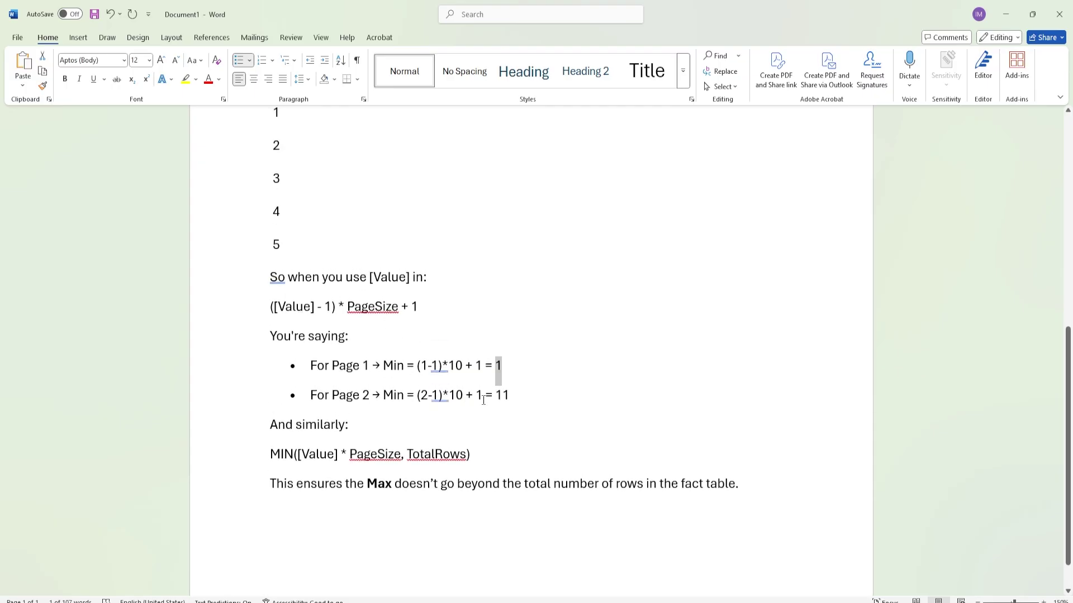
drag(496, 395, 511, 396)
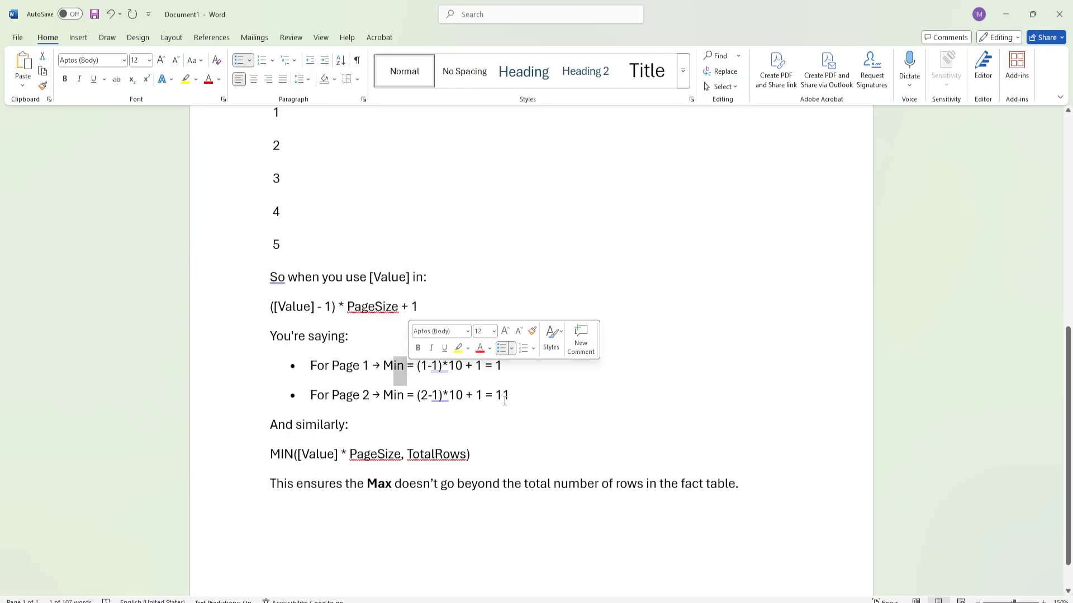
Examine the Max line of the ADDCOLUMNS block and the closing note on MIN([Value] * PageSize, TotalRows)
scroll(495, 396, up, 5)
drag(477, 274, 541, 306)
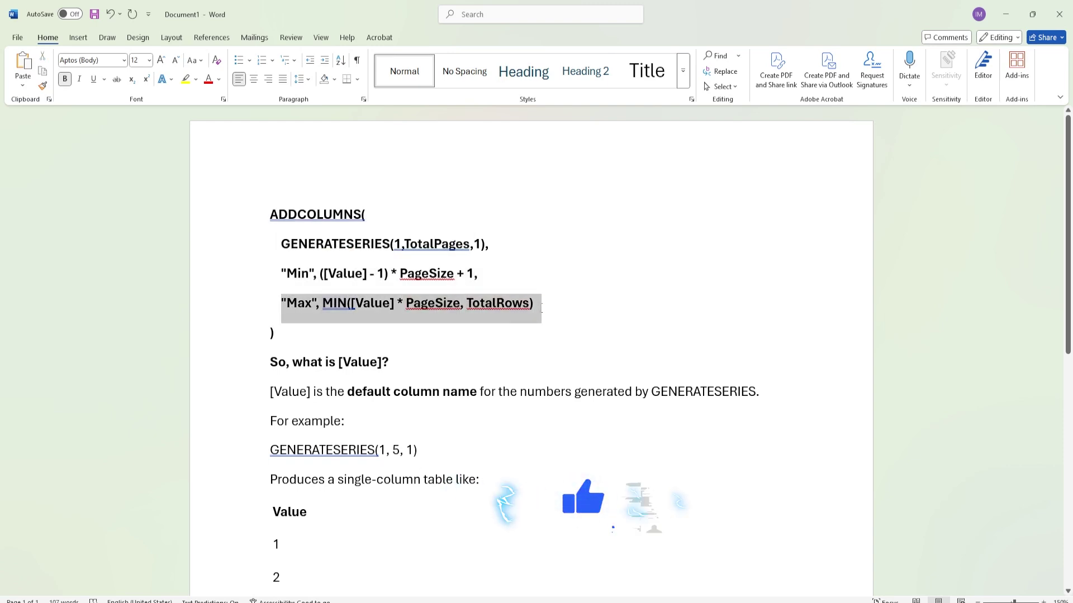
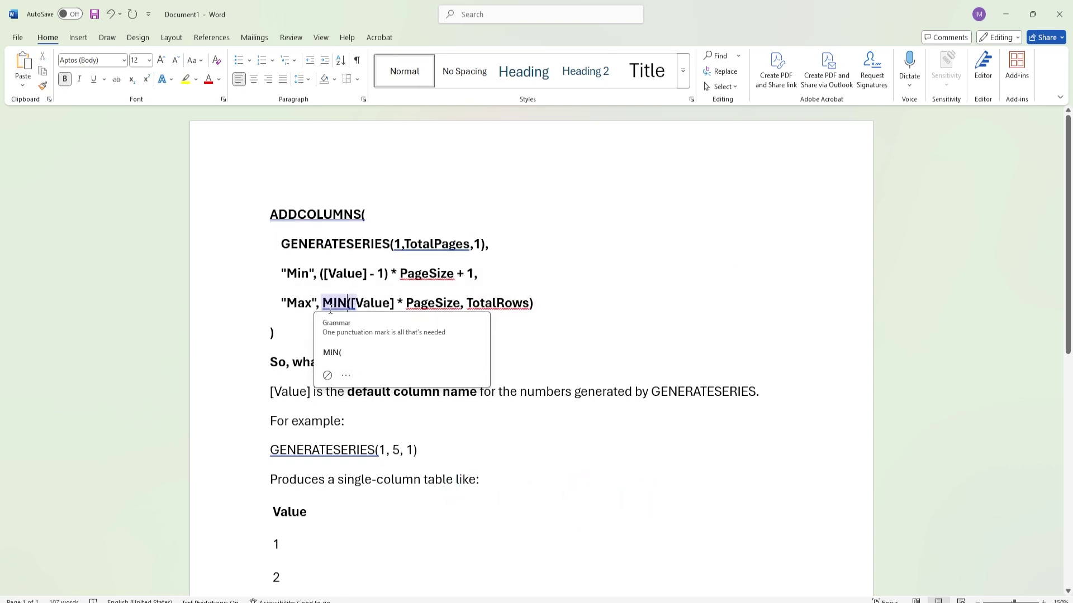
key(alt+F7)
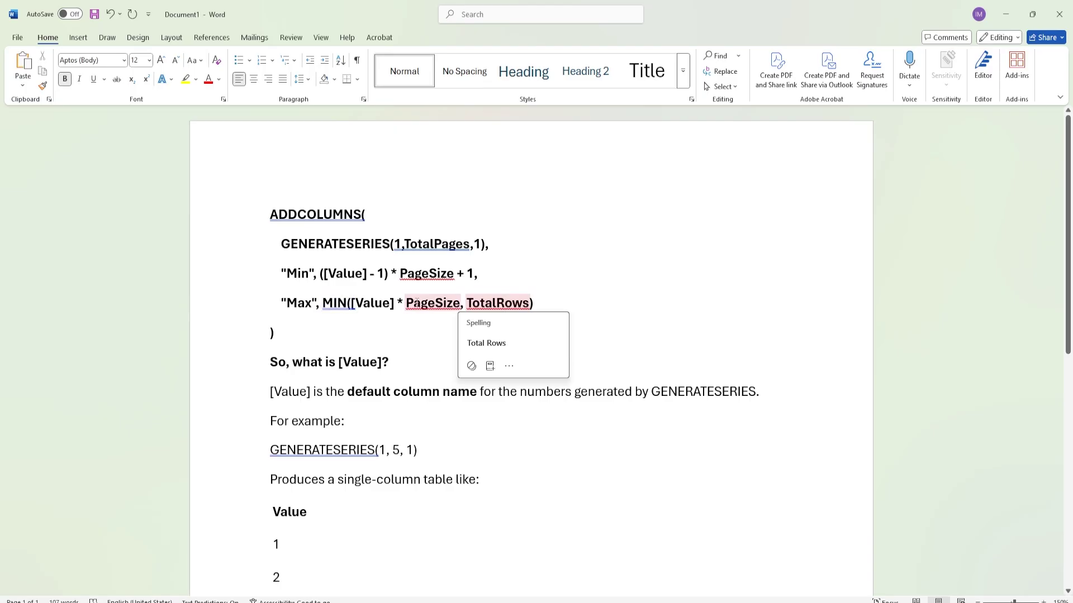
click(558, 304)
scroll(502, 363, down, 8)
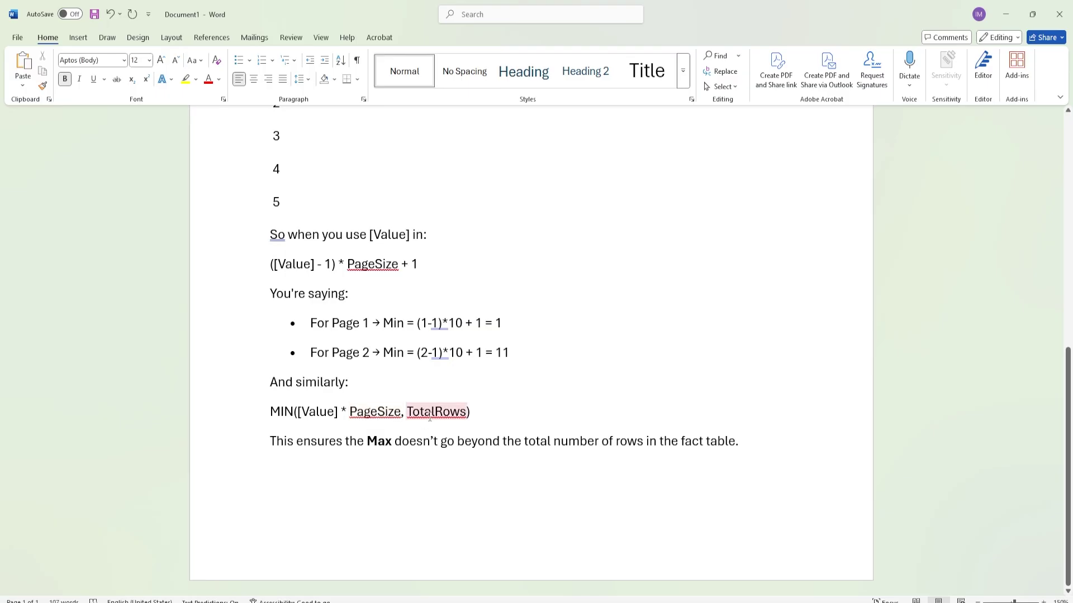
click(272, 411)
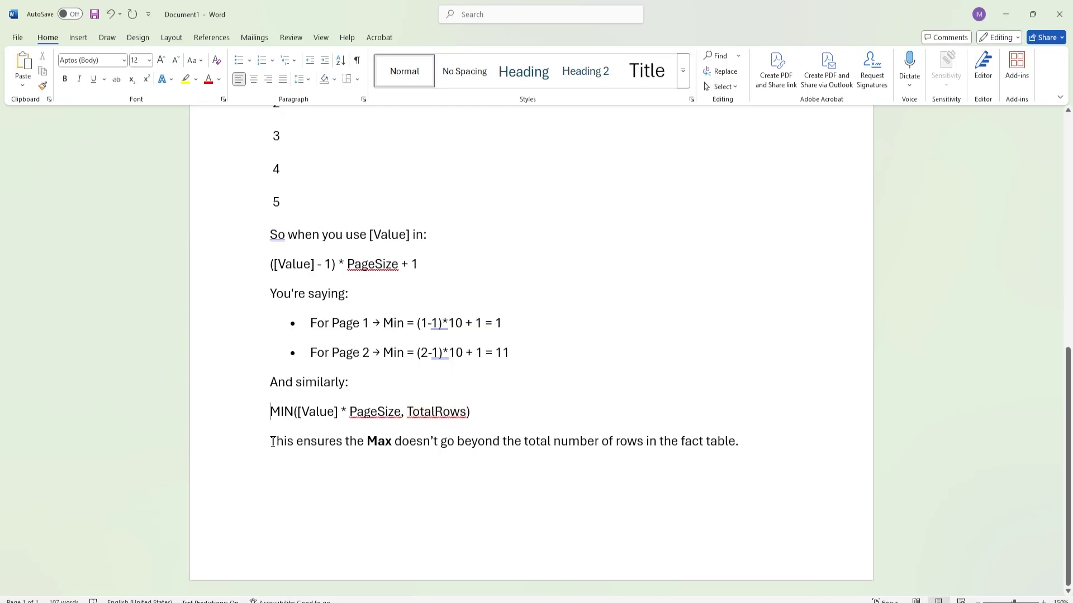
drag(272, 441, 705, 443)
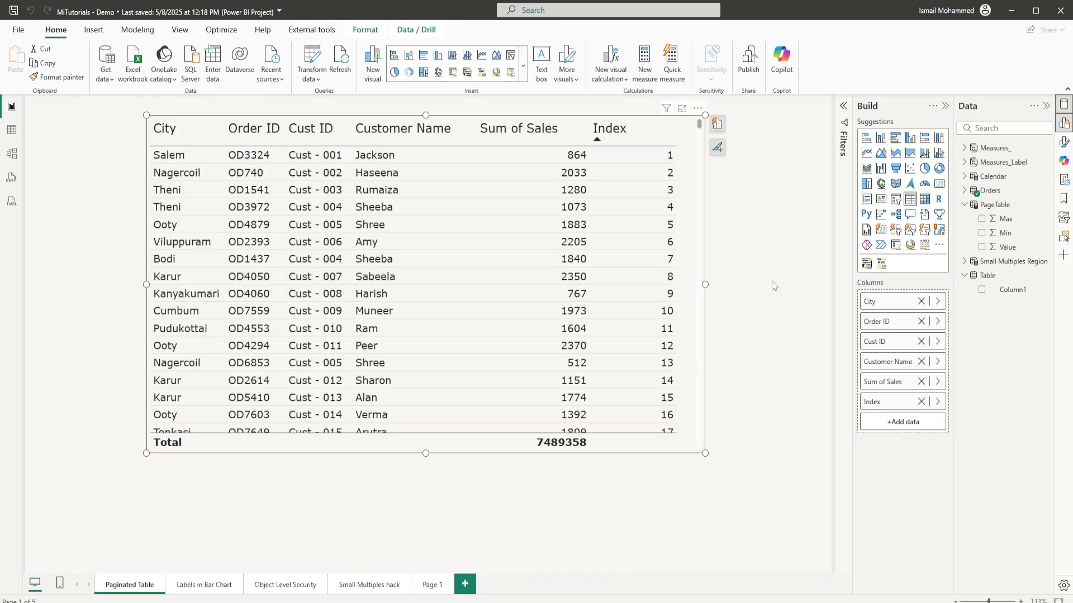
In Power BI, add a button slicer on PageTable's Value field below the table, widened to the table's right edge and shortened to a thin strip
click(762, 266)
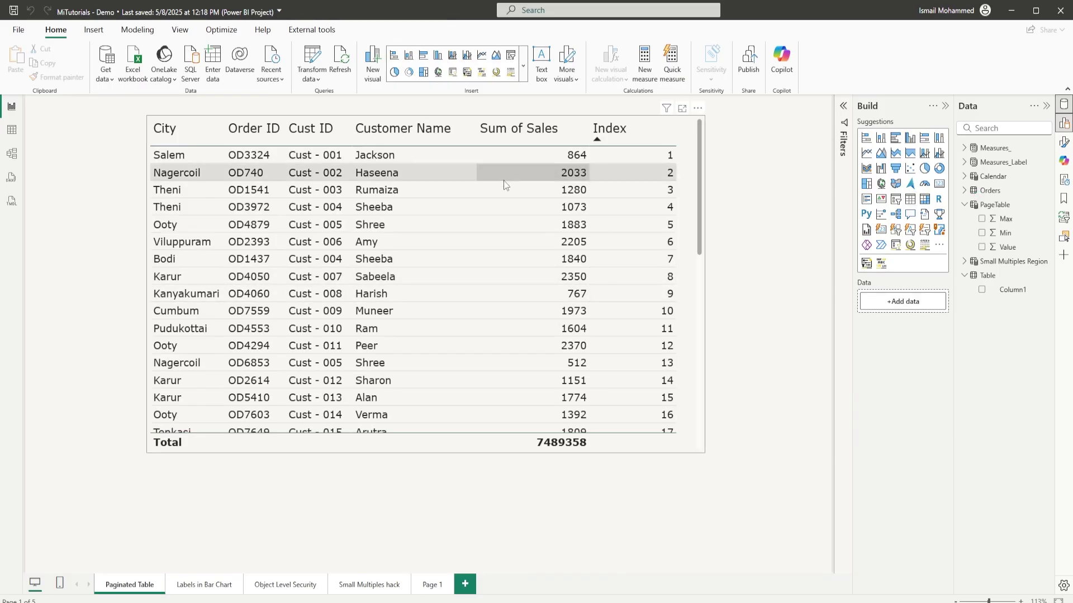
click(895, 230)
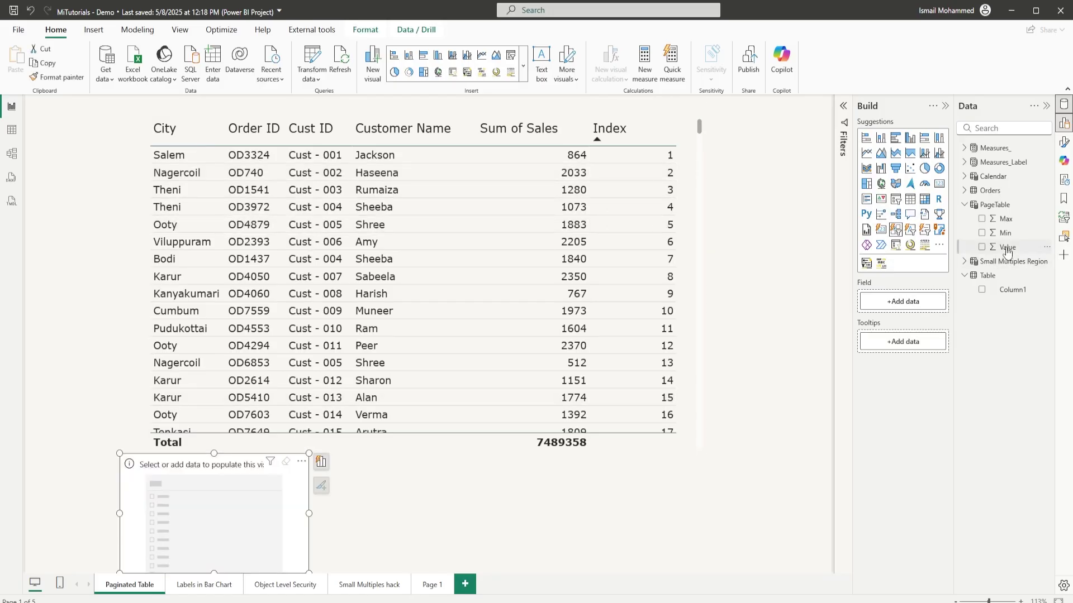
drag(1009, 247, 893, 308)
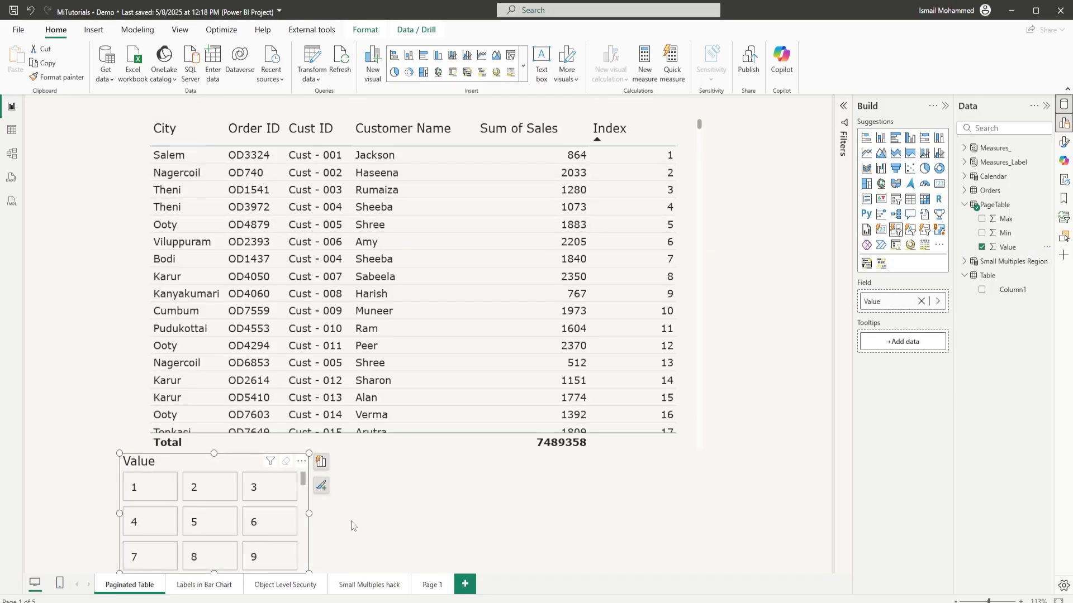
drag(310, 513, 705, 509)
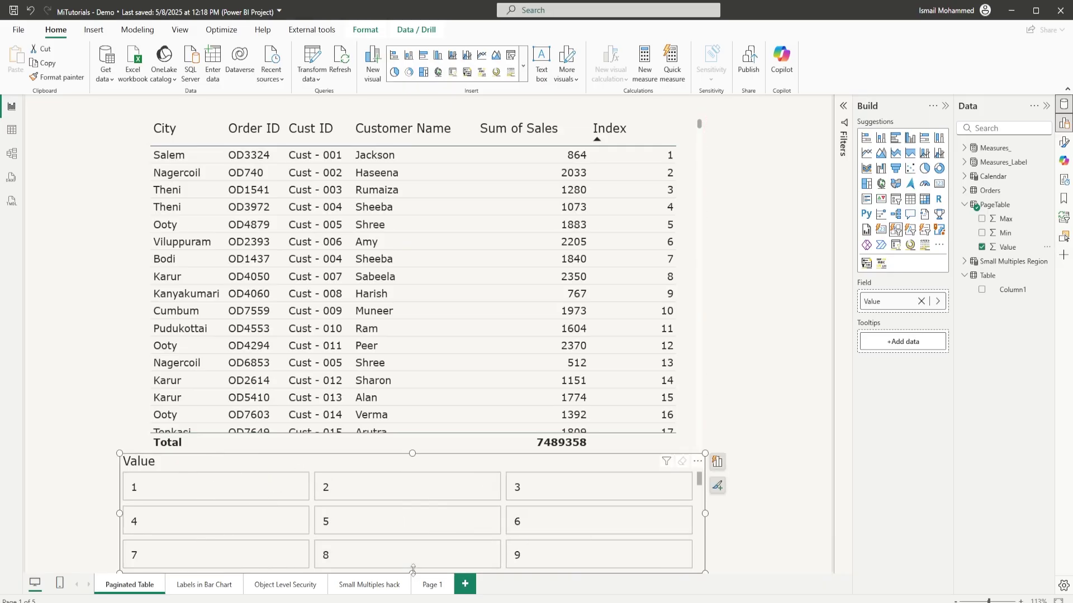
drag(424, 574, 425, 505)
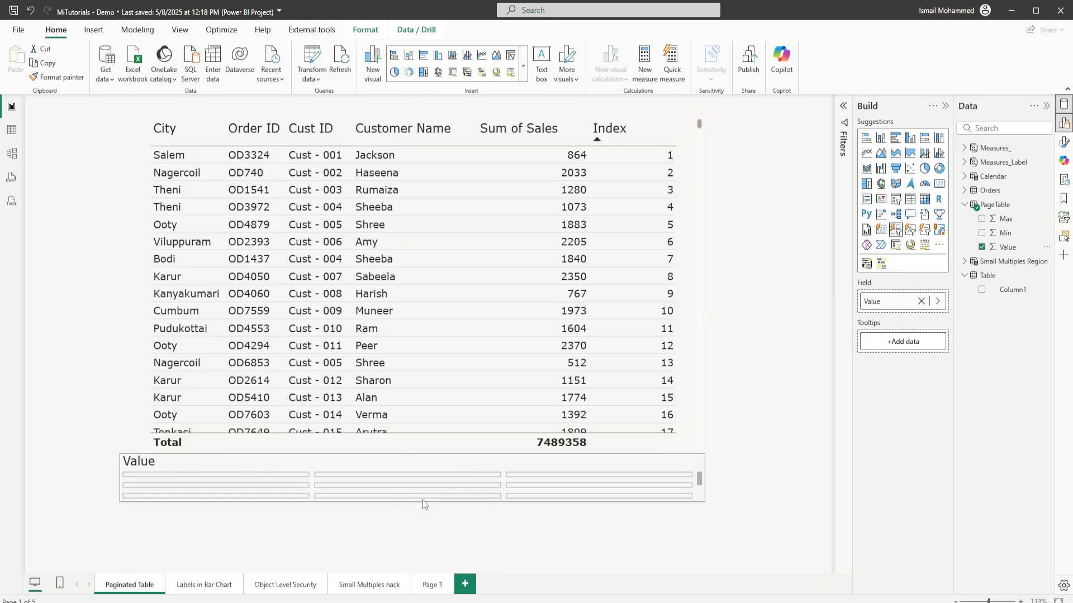
Set the Value slicer's grid layout to a maximum of 1 row and 10 columns shown
click(1064, 142)
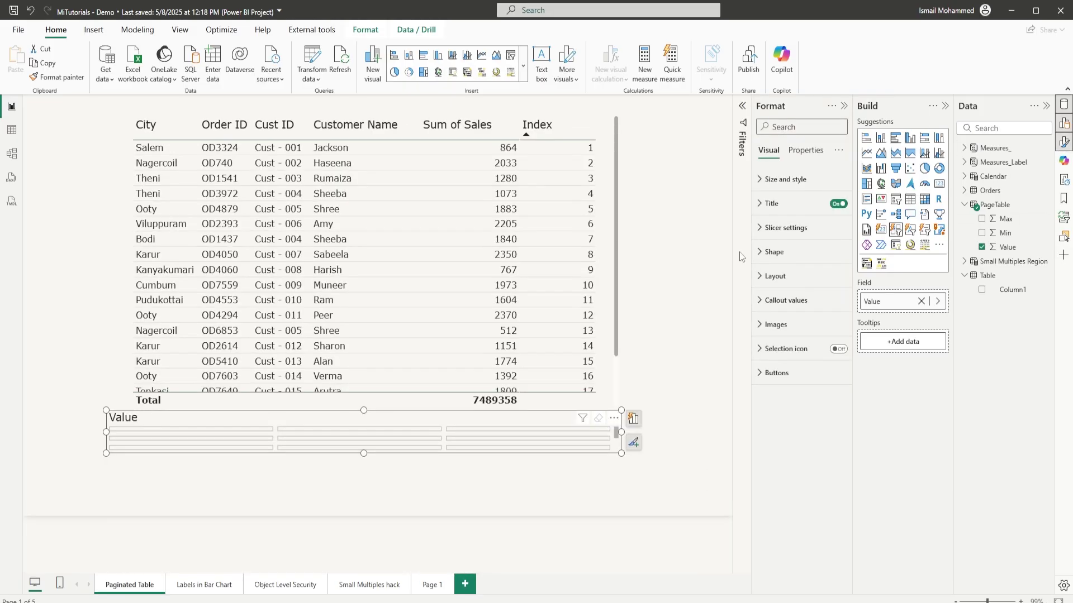
click(772, 238)
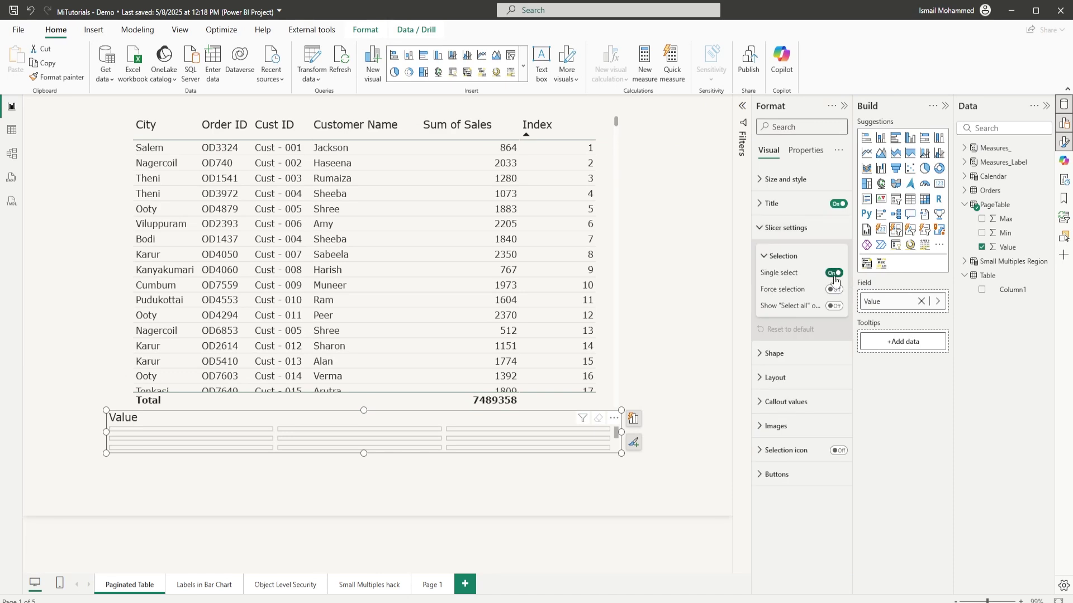
click(773, 228)
click(774, 276)
scroll(784, 306, down, 1)
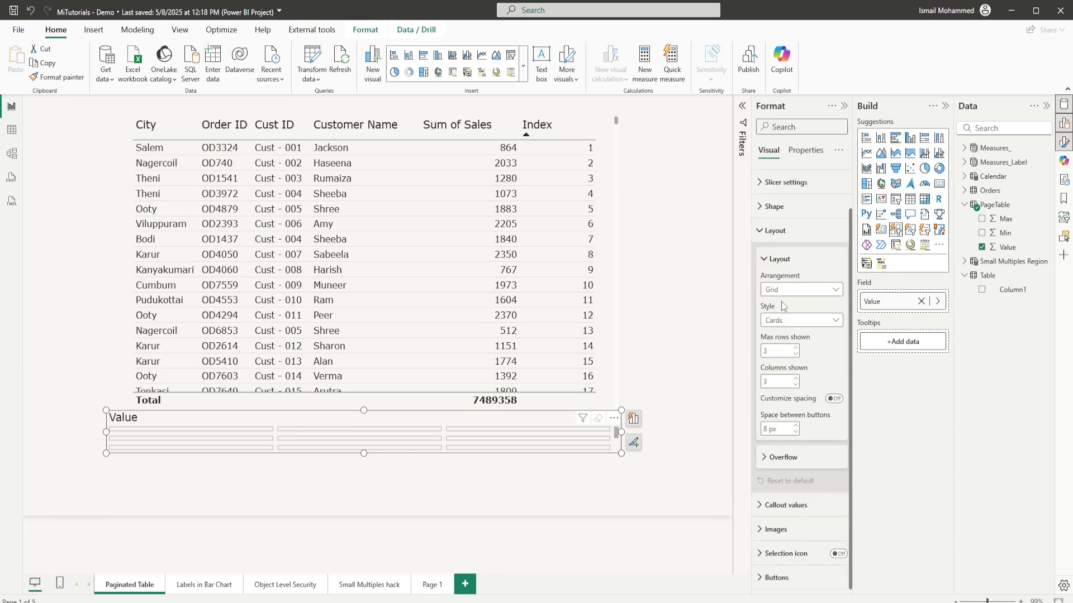
click(764, 350)
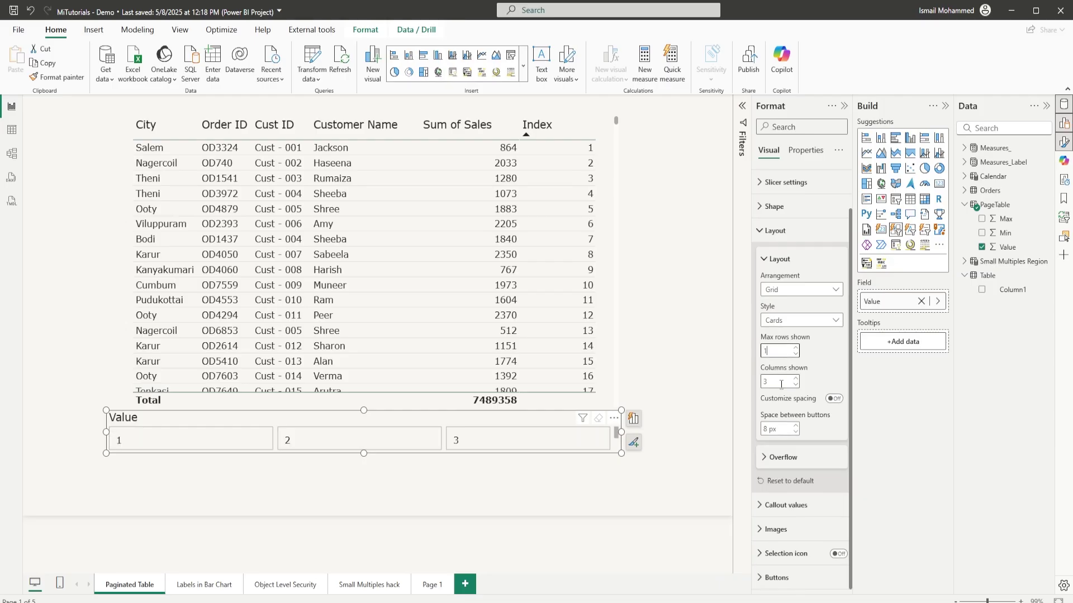
click(778, 385)
text(5)
key(BackSpace)
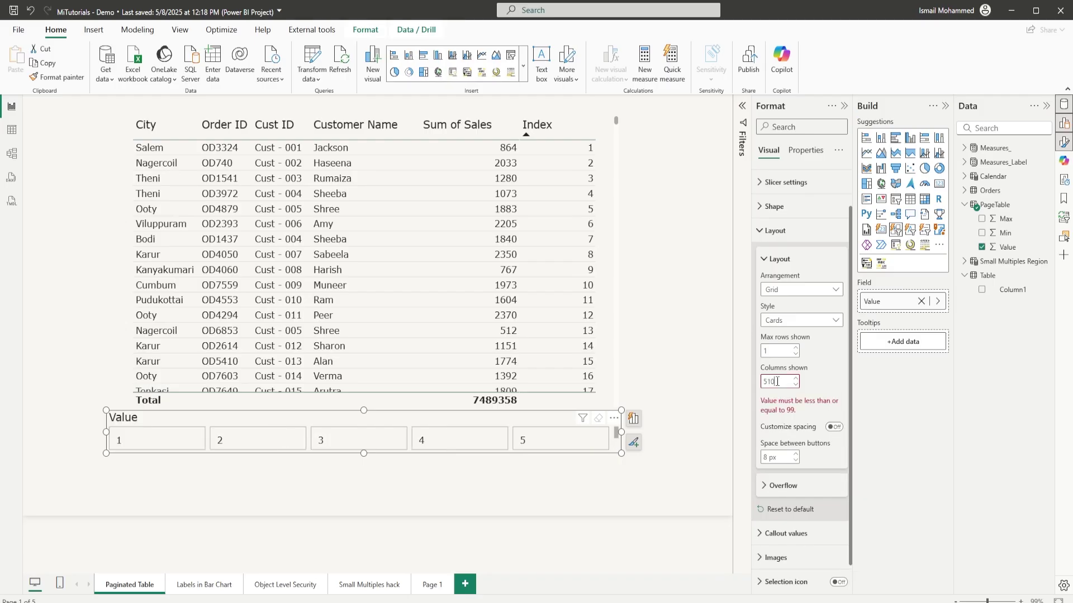
text(10)
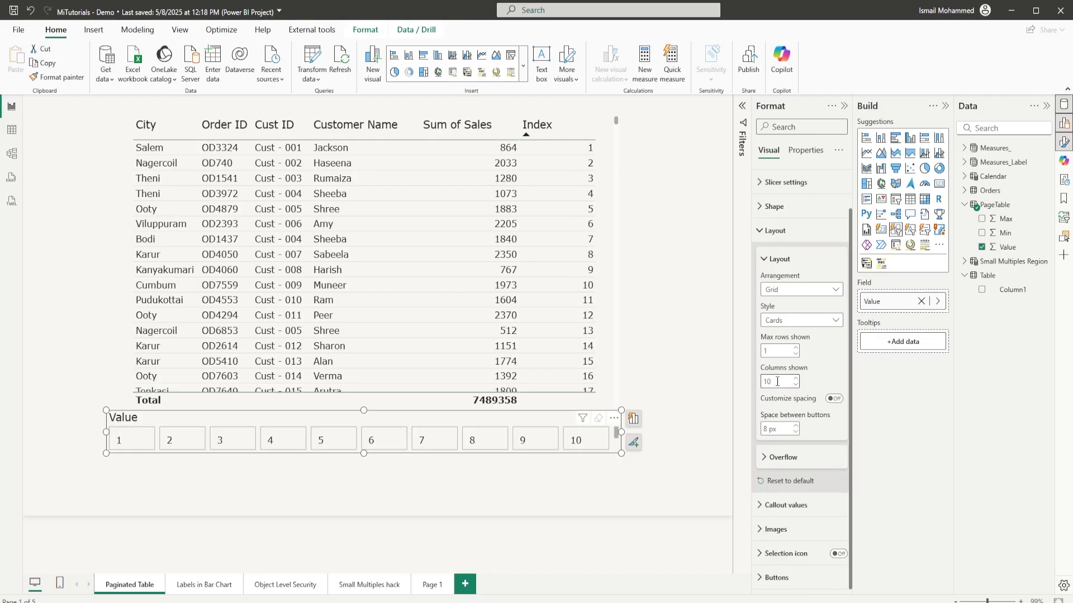
Set the Value slicer's number of columns shown to 5
key(BackSpace)
key(BackSpace)
text(5)
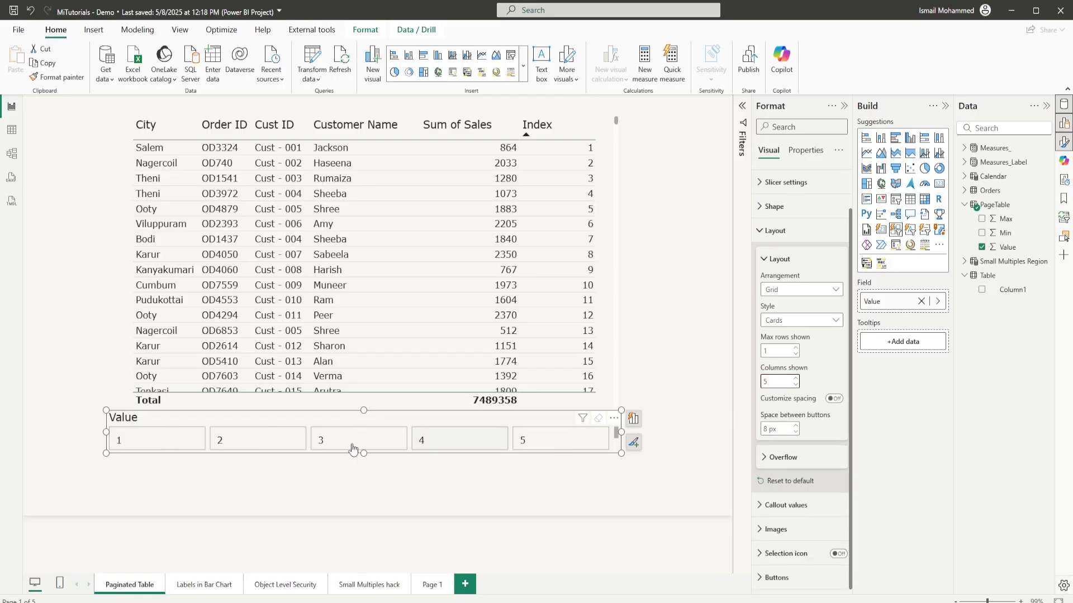
Turn off the Value slicer's title, narrow the slicer to the right-hand part of the table's width and reduce its height
click(800, 234)
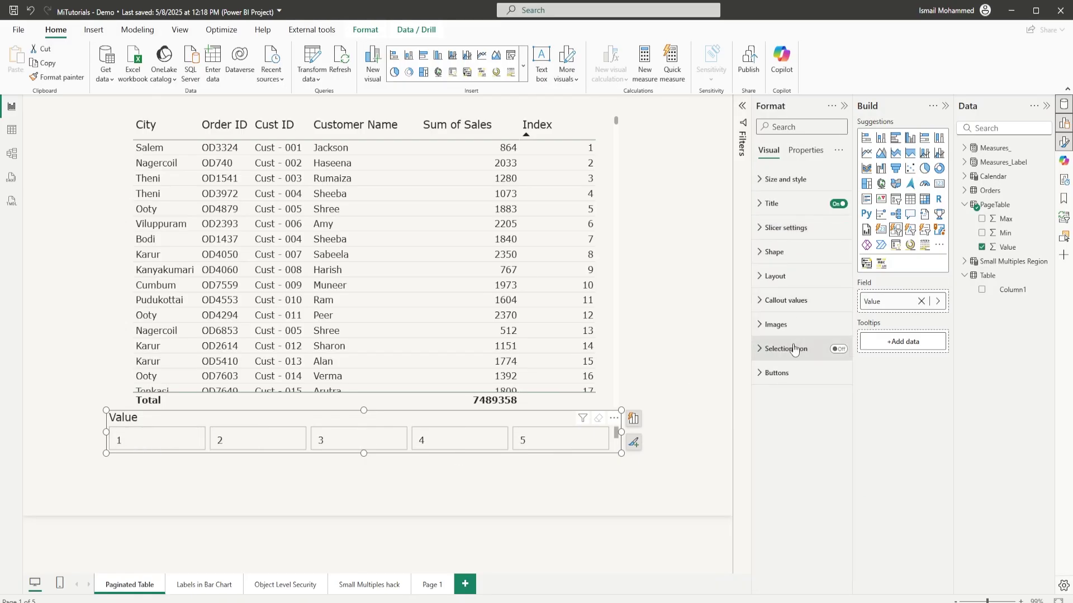
click(837, 204)
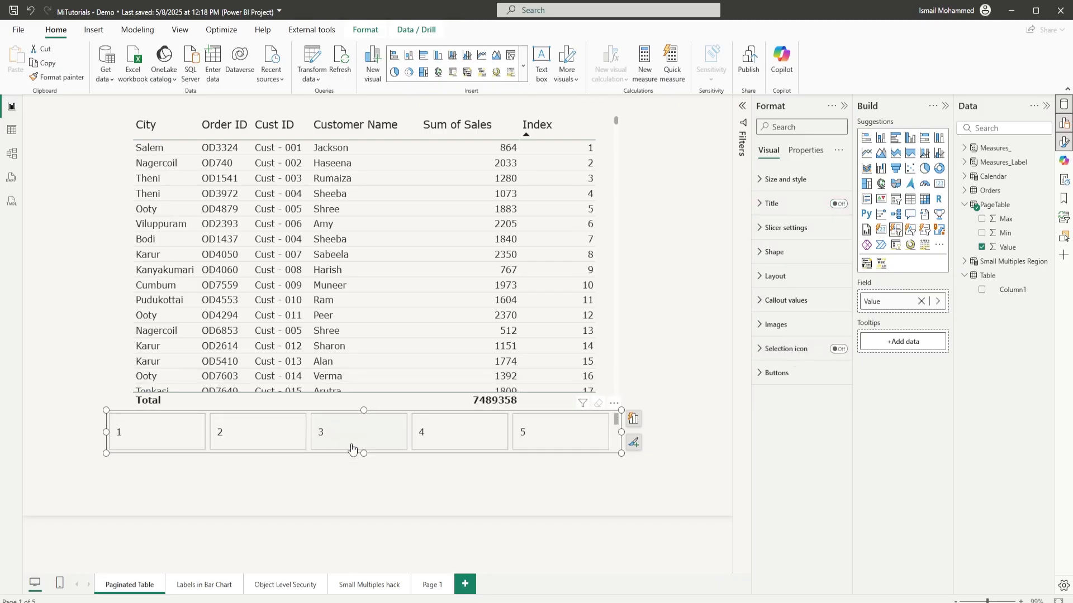
drag(106, 440, 311, 441)
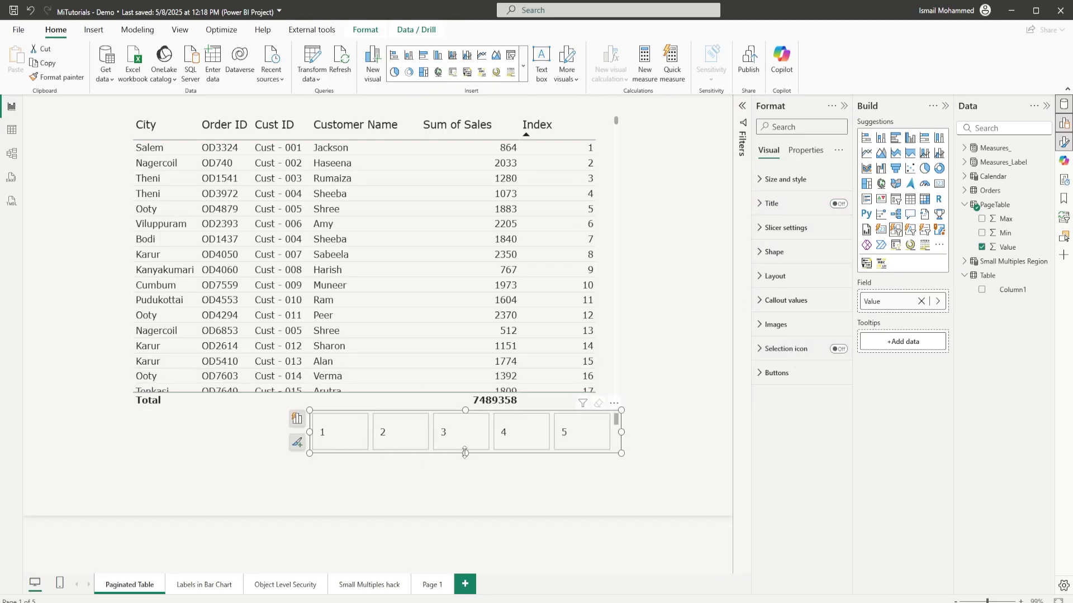
drag(464, 452, 465, 436)
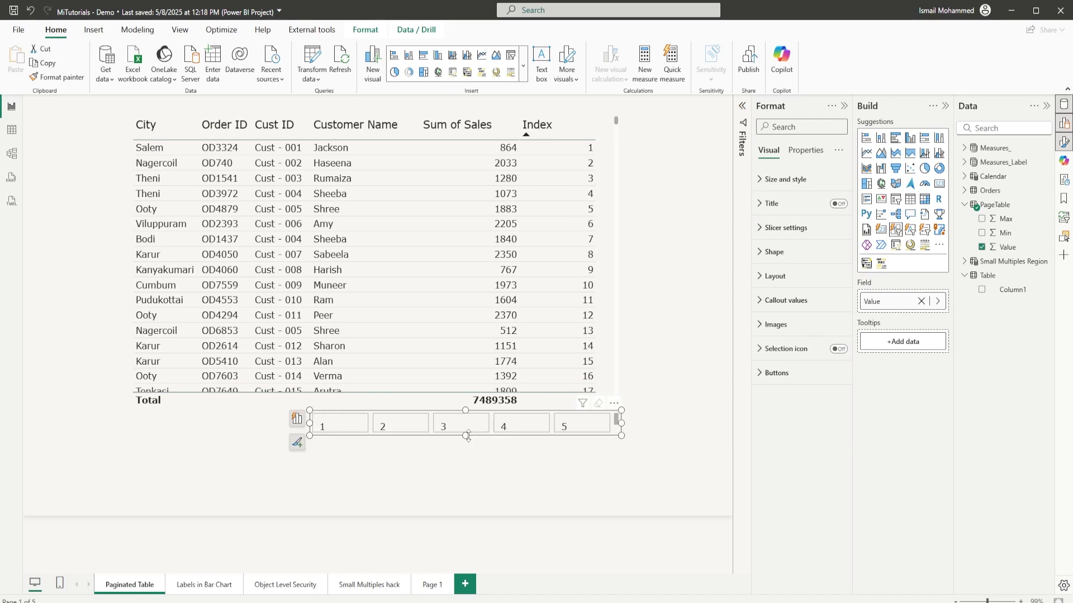
Set the slicer's callout values to font size 8 with centered alignment, and trim the slicer's height slightly
click(780, 301)
double_click(826, 419)
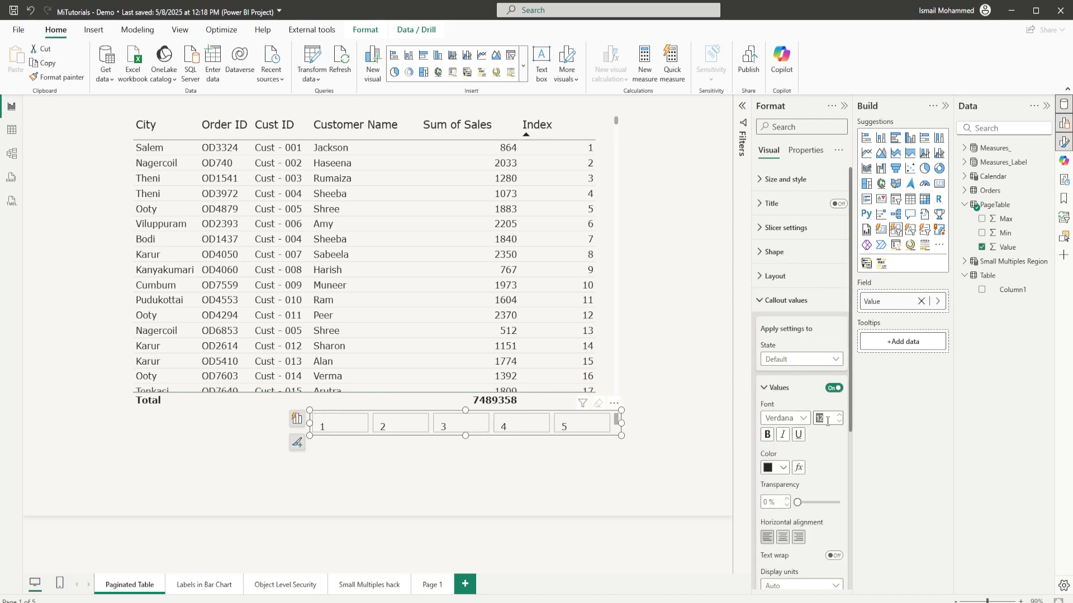
text(8)
click(469, 443)
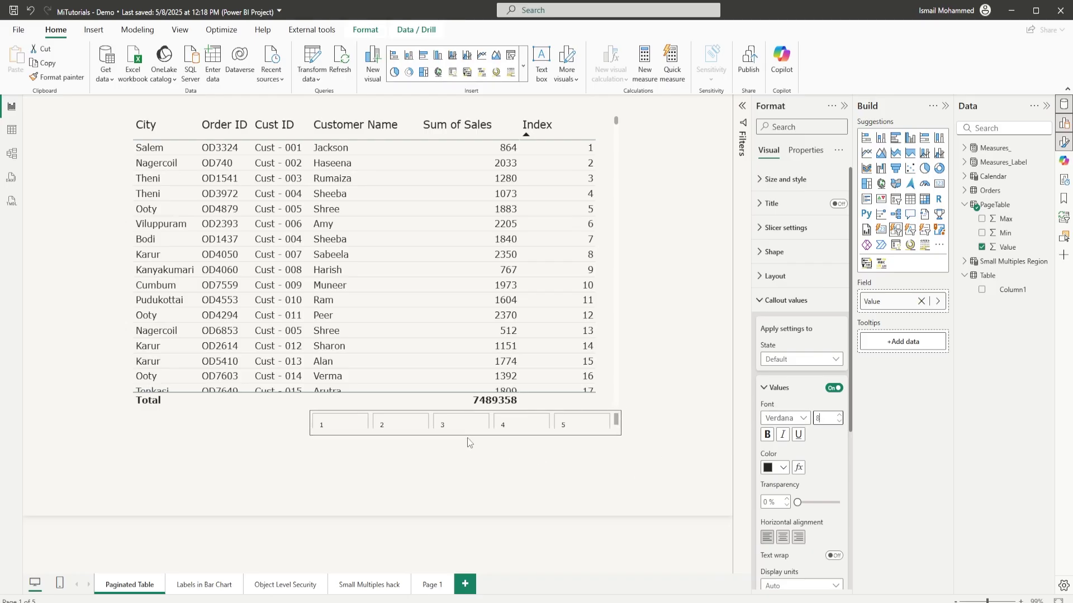
click(468, 431)
click(783, 538)
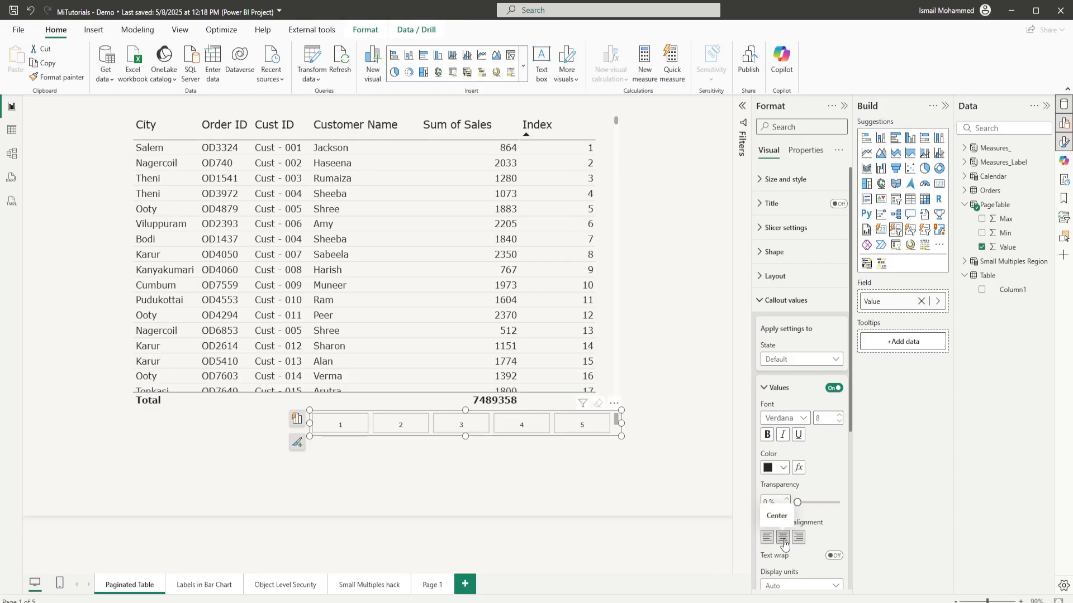
drag(463, 438, 463, 435)
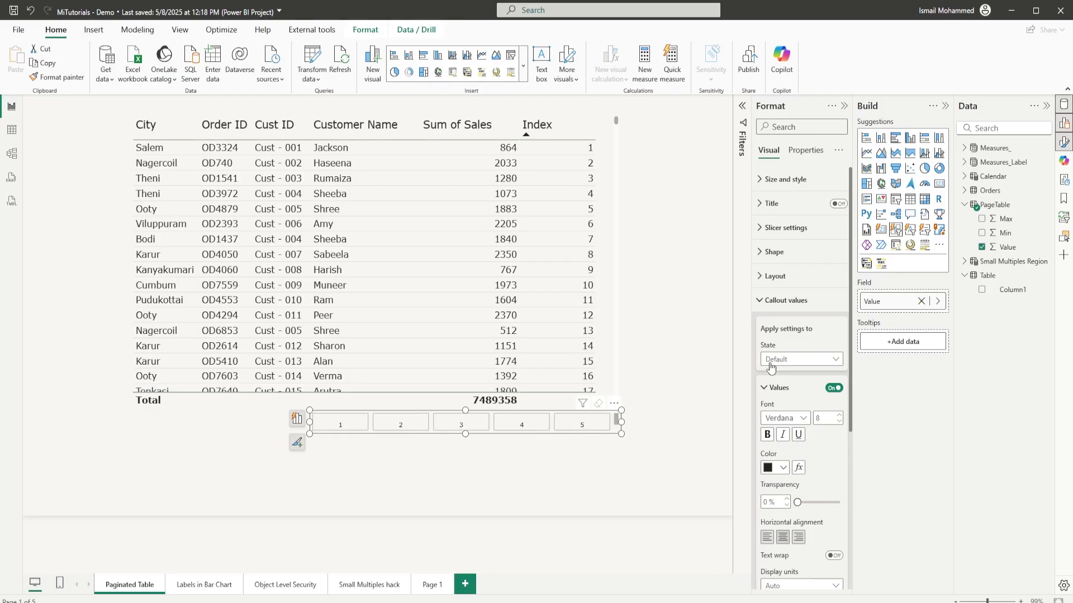
Set the slicer's overflow style to Paginated and make the slicer taller so its buttons and arrows fit
click(769, 307)
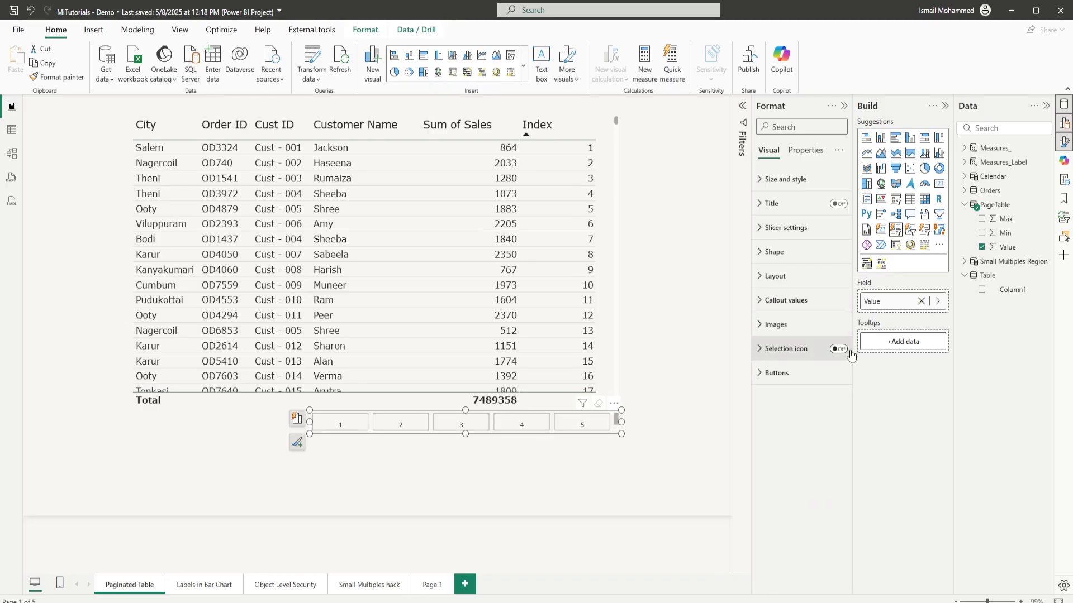
click(774, 276)
scroll(802, 418, down, 1)
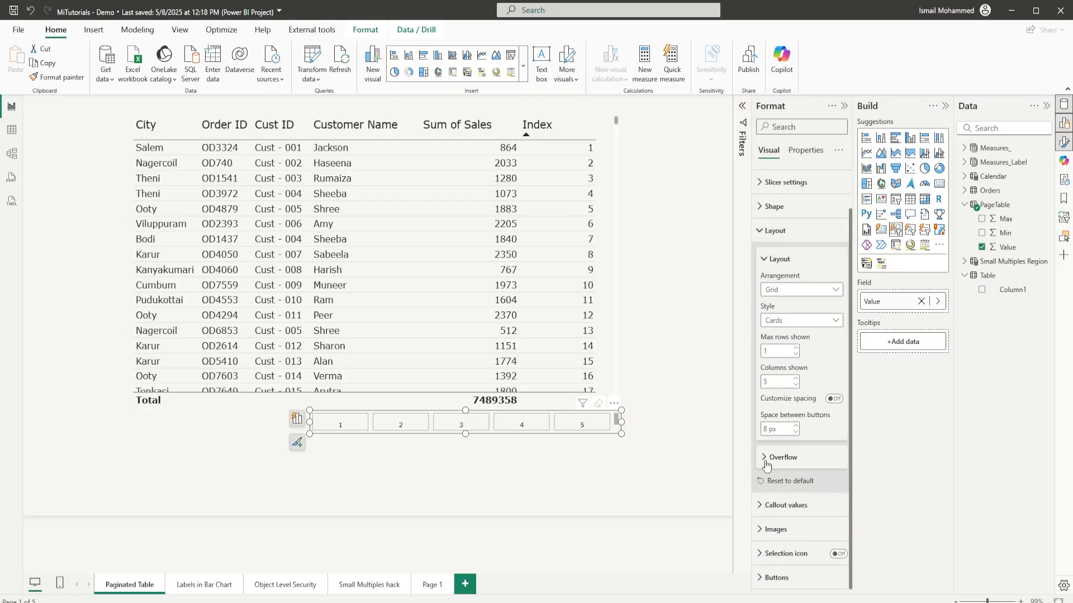
click(764, 459)
scroll(768, 458, down, 2)
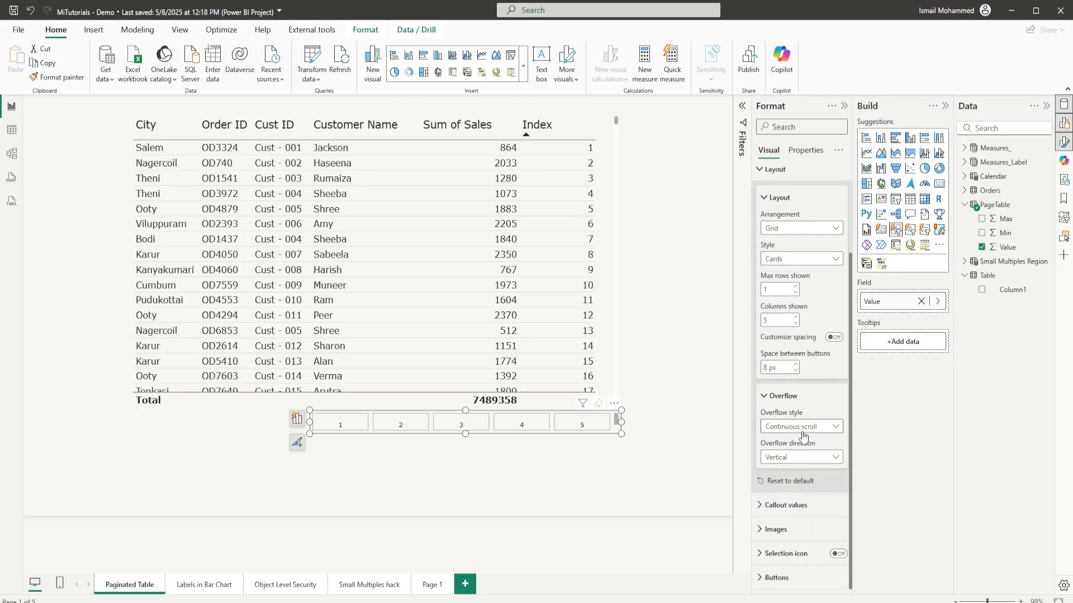
click(812, 427)
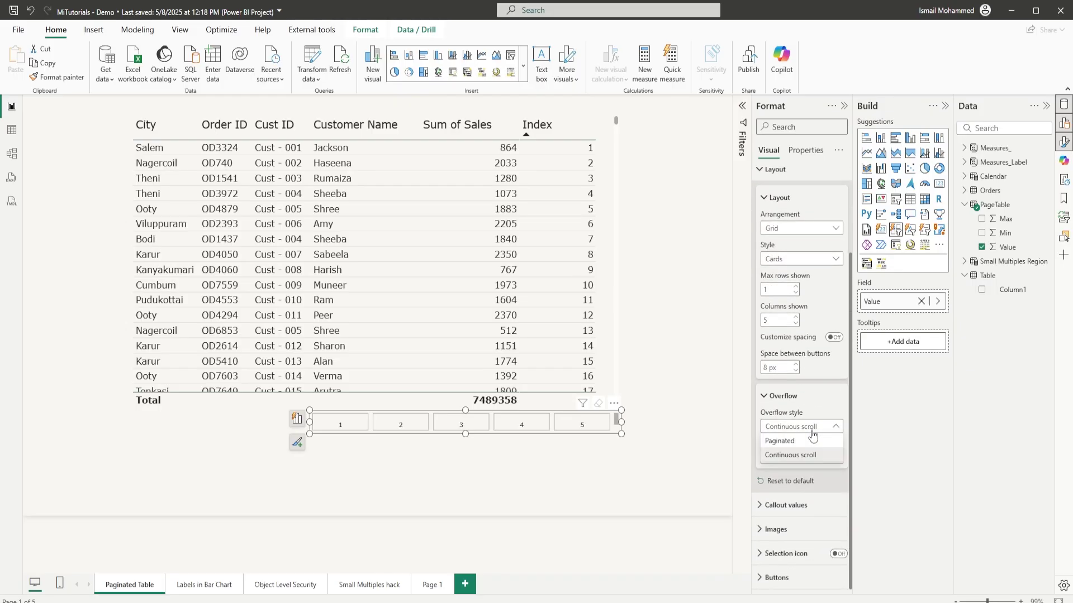
click(788, 452)
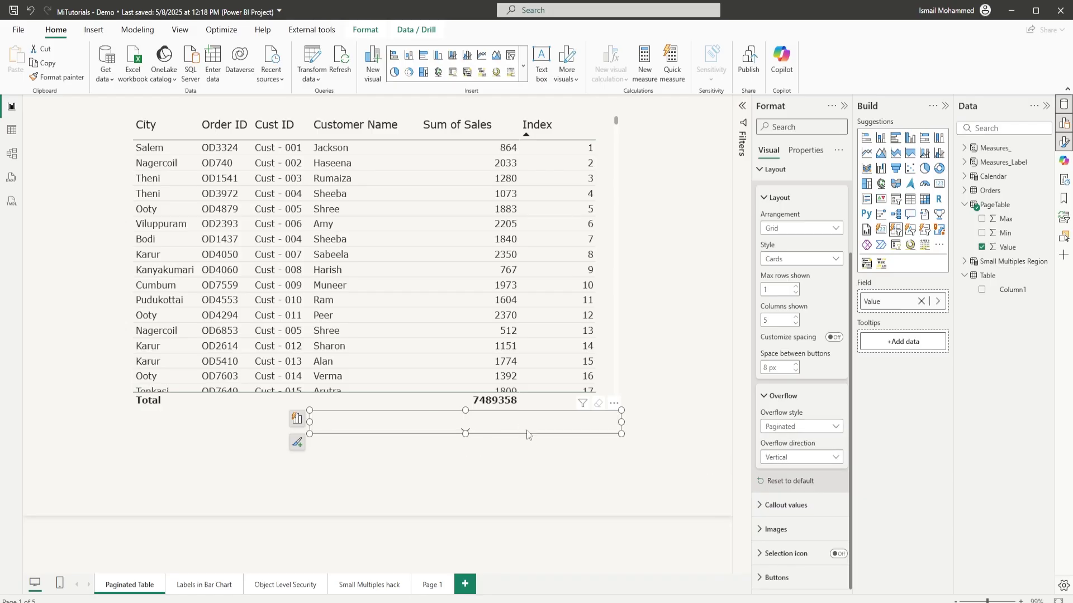
drag(471, 435, 467, 462)
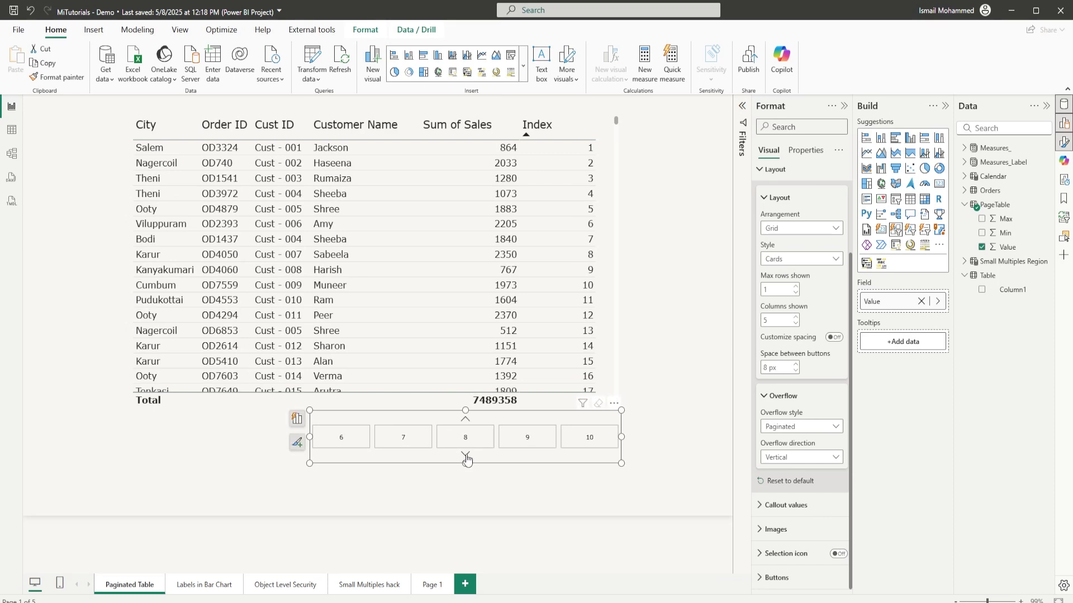
Page the slicer forward with its vertical arrow, and set the overflow direction to Horizontal
click(466, 455)
click(466, 454)
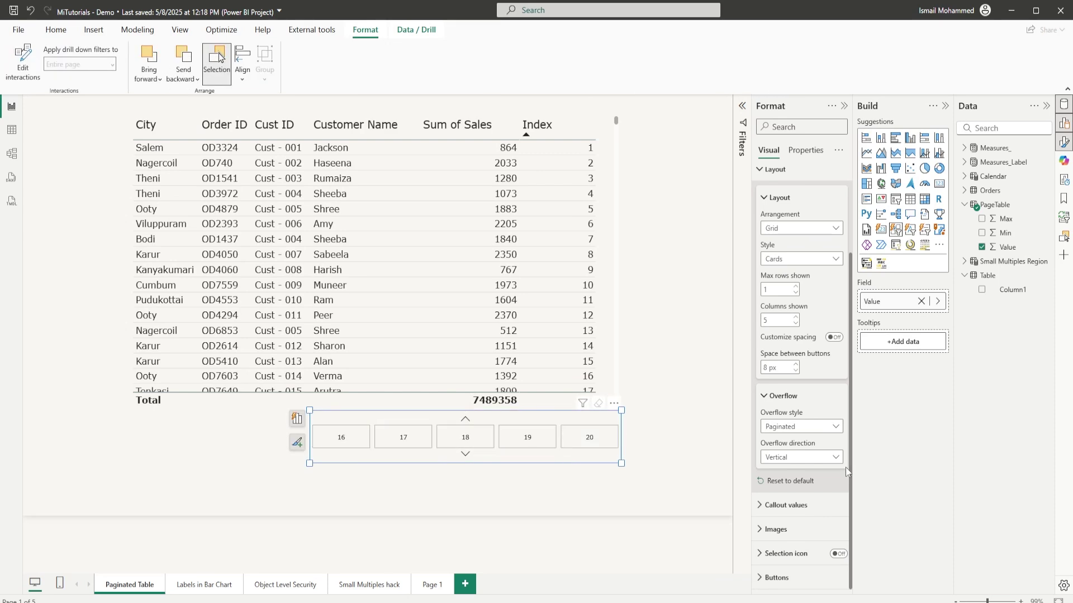
click(803, 459)
click(796, 490)
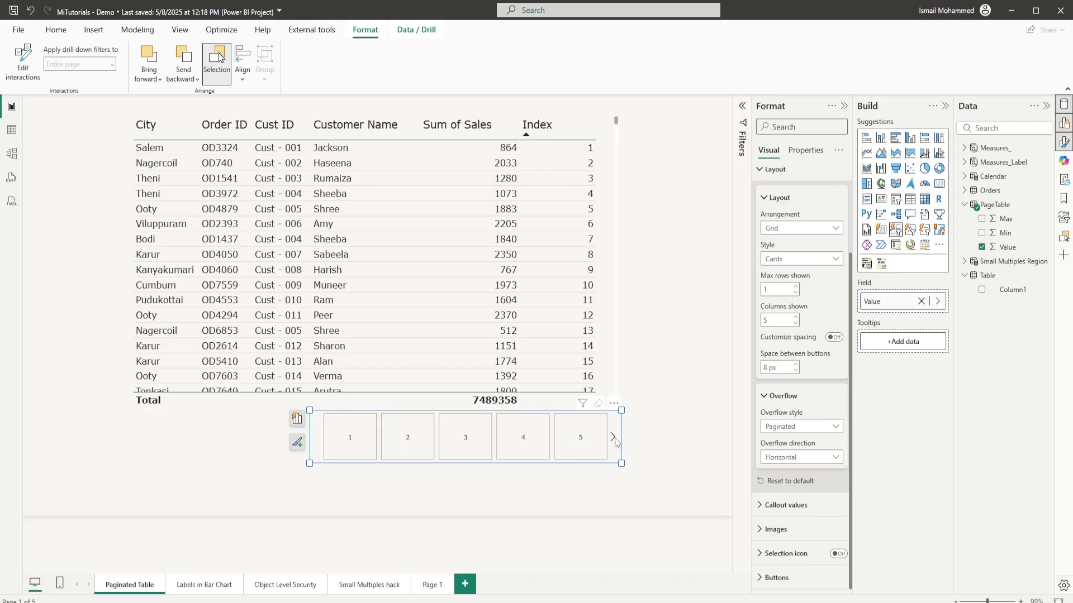
Page the slicer forward with its horizontal arrow to the buttons 41 to 45
click(652, 447)
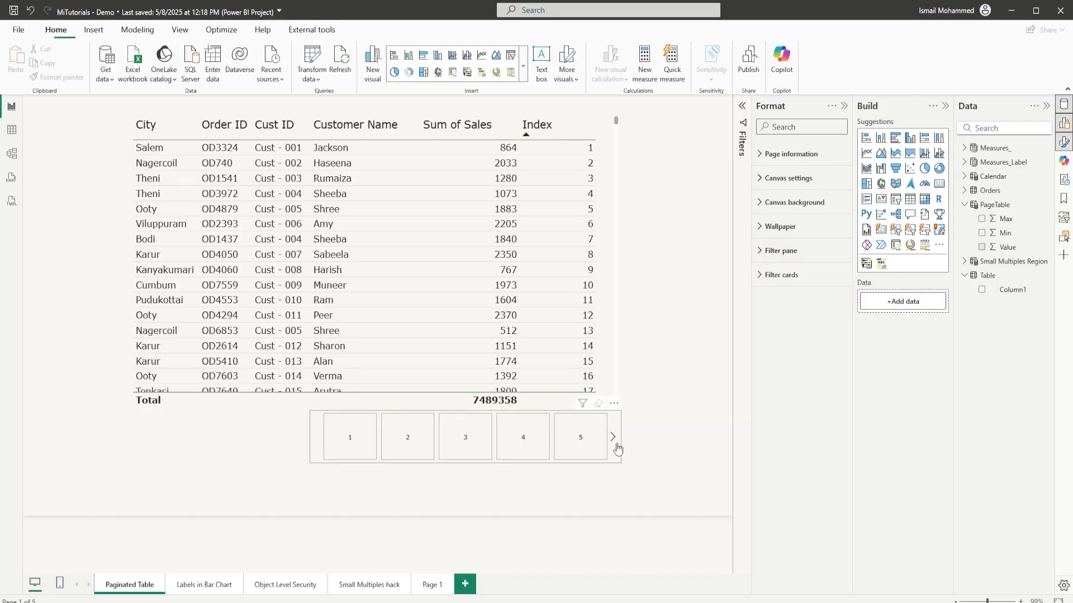
click(612, 437)
click(613, 437)
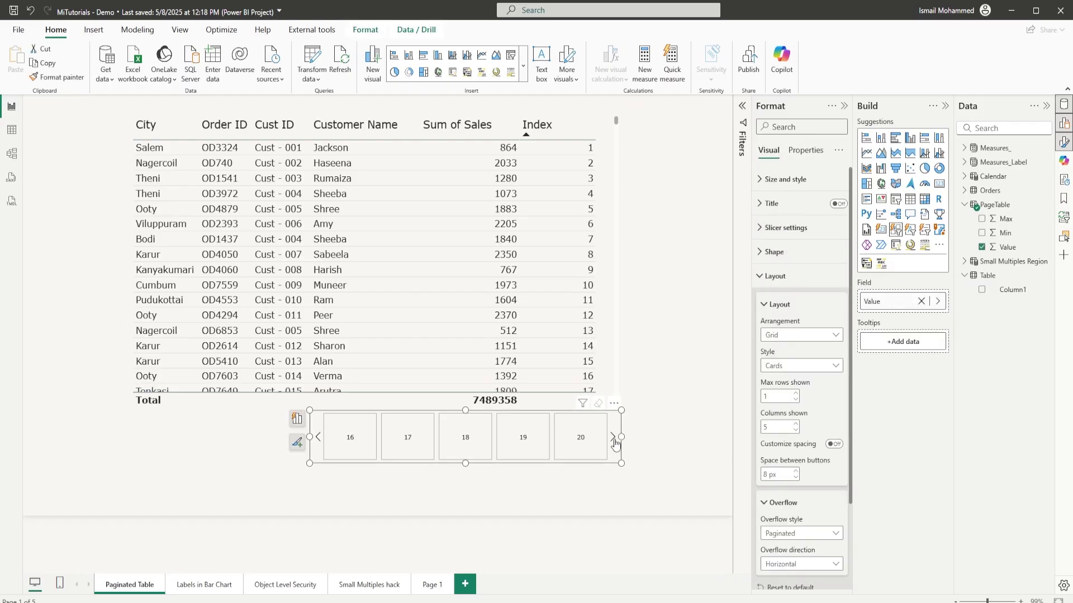
click(614, 438)
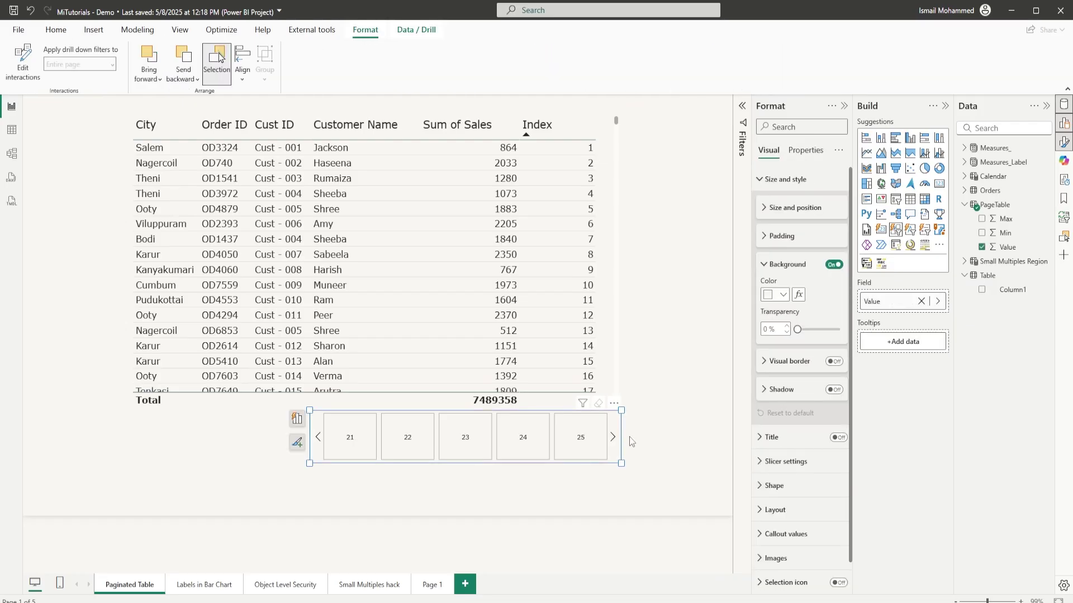
click(629, 437)
click(613, 437)
click(613, 437)
click(612, 437)
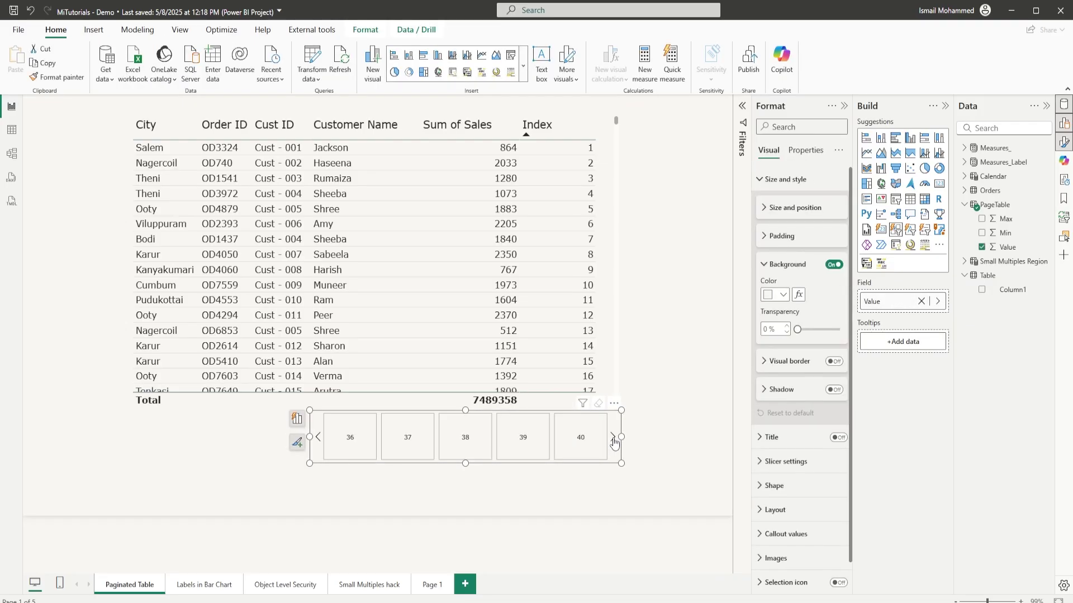
click(613, 439)
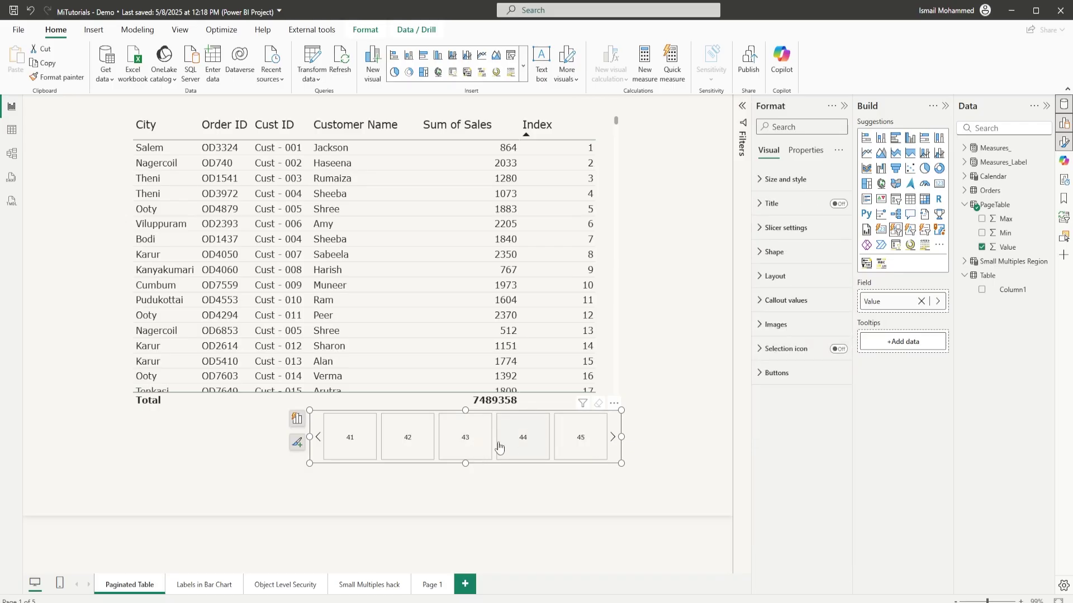
Set the slicer's columns shown to 8, shorten it to a thin strip and center it below the table
click(774, 277)
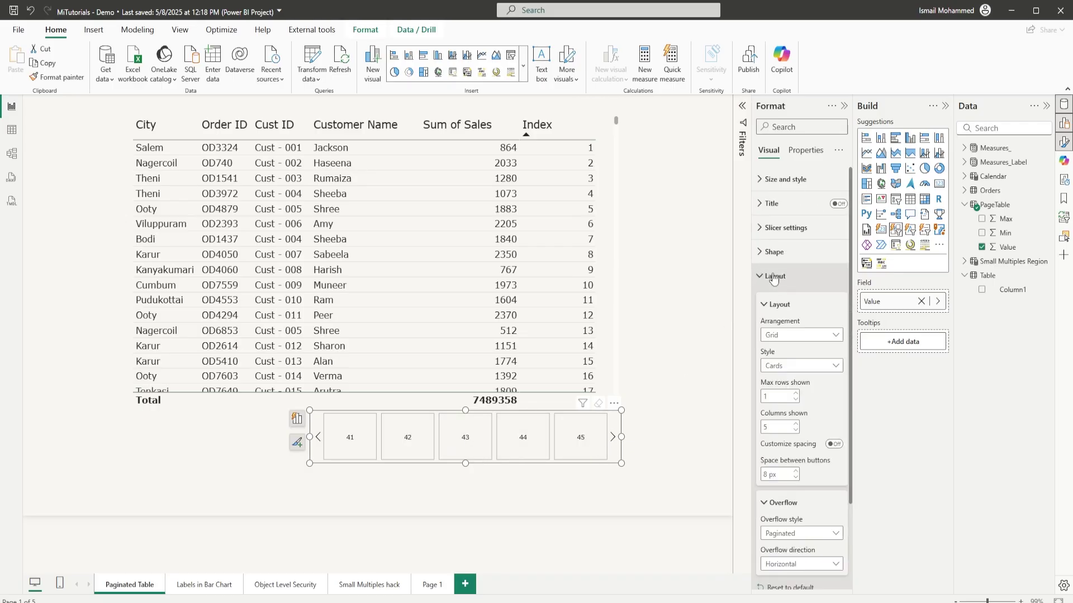
click(775, 427)
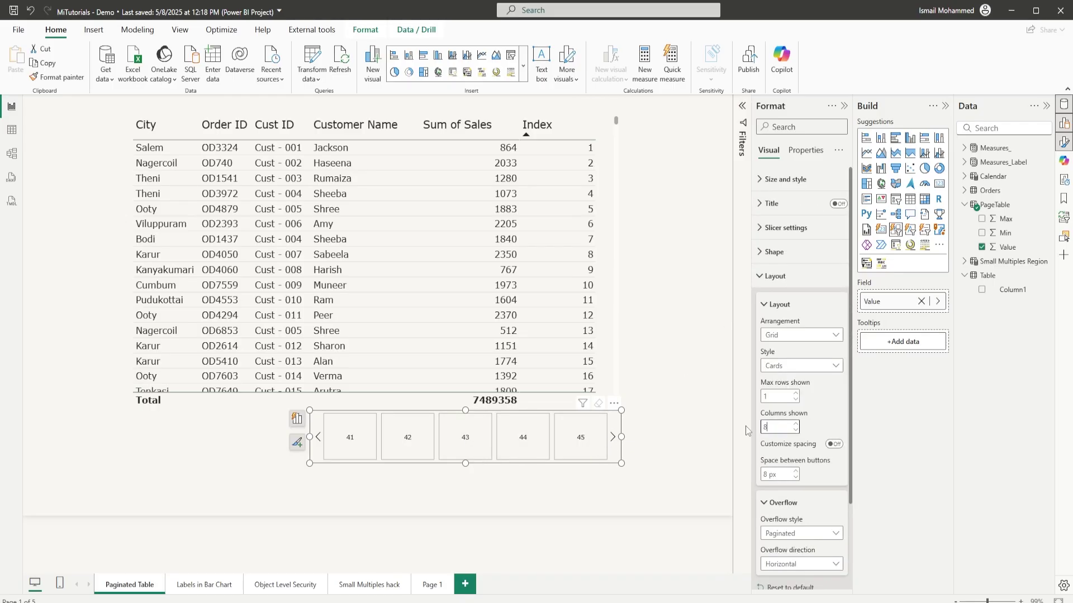
text(8)
key(Return)
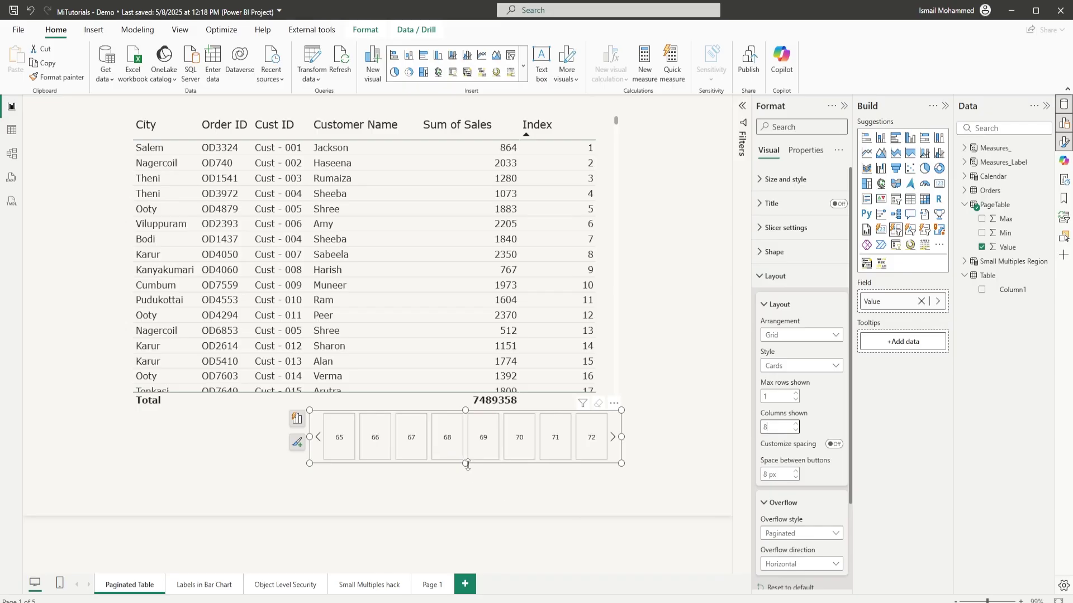
drag(467, 464, 431, 432)
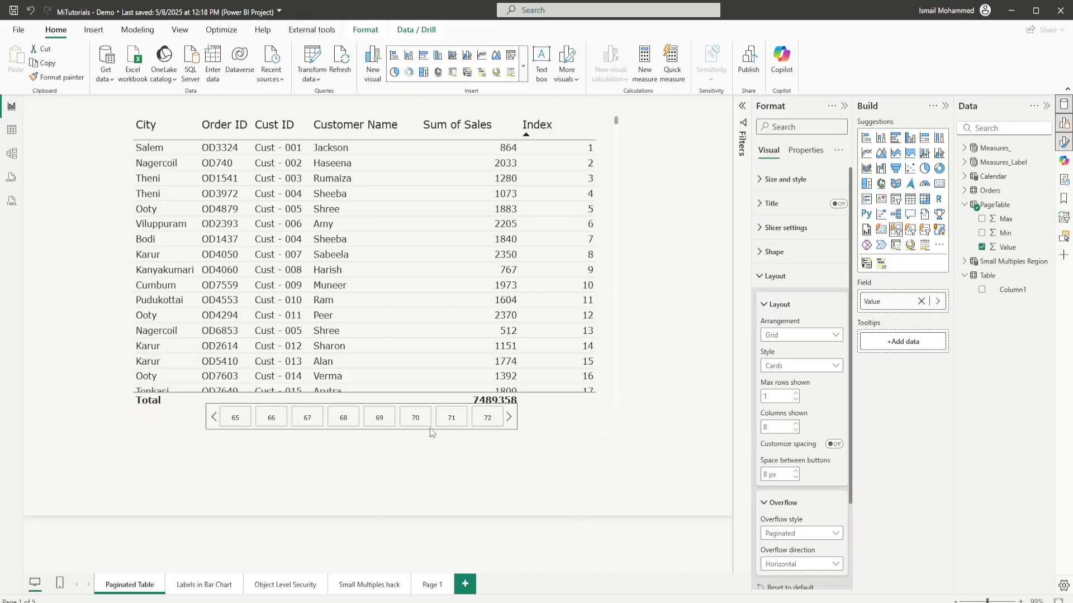
Page the slicer back to buttons 1 to 8 and move it slightly lower, below the table's Total row
double_click(215, 418)
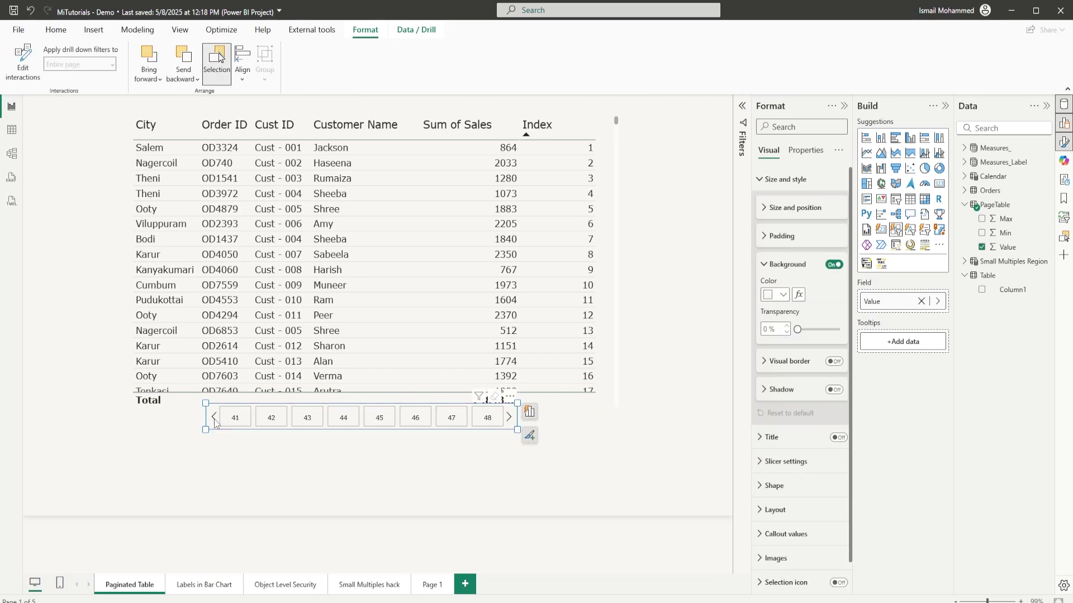
double_click(216, 418)
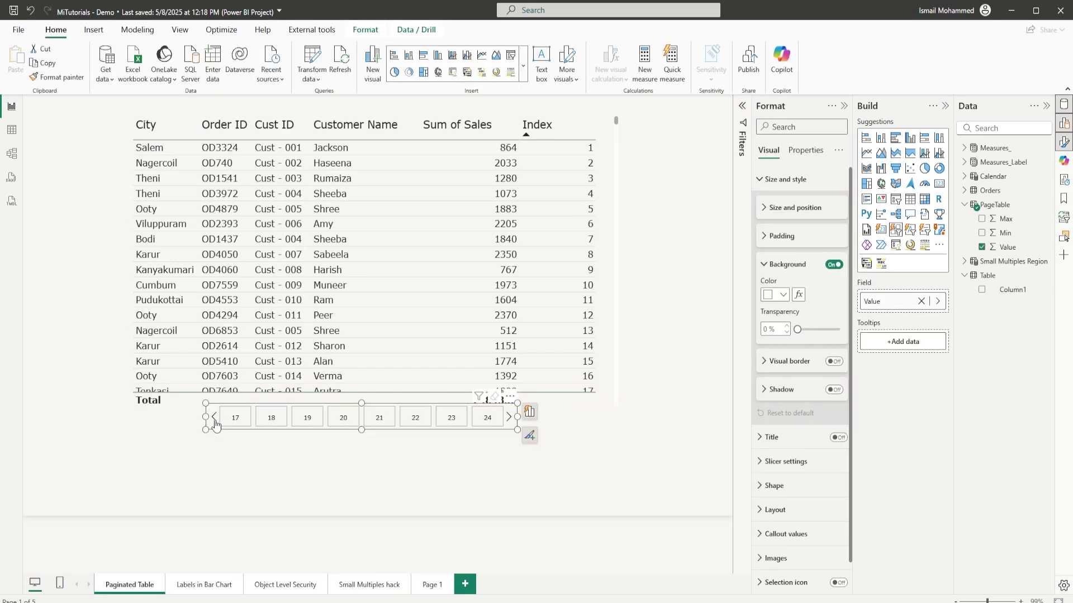
double_click(215, 419)
click(328, 474)
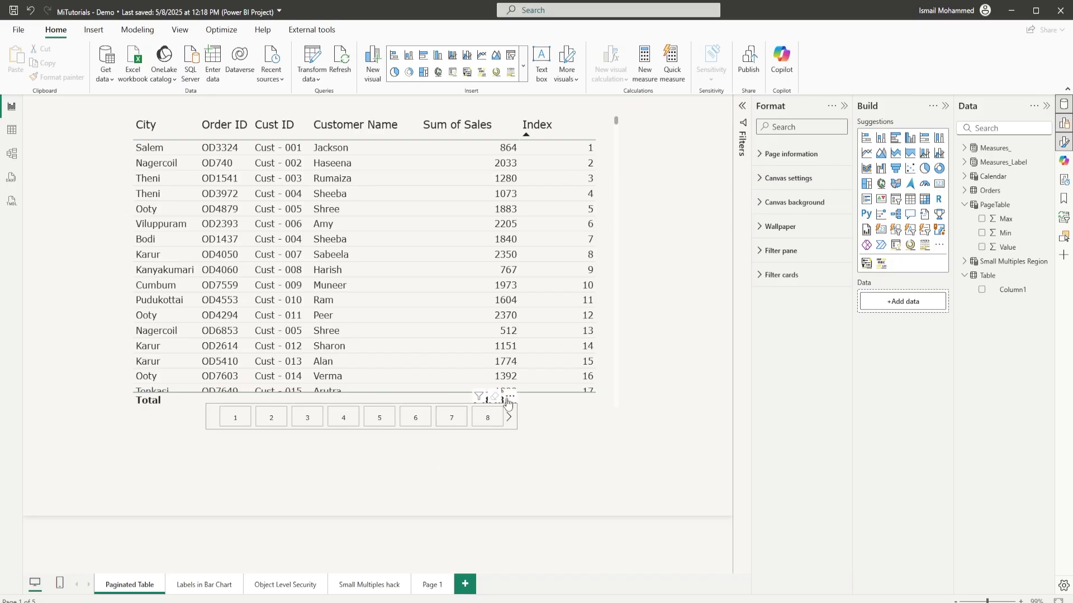
click(507, 403)
click(471, 462)
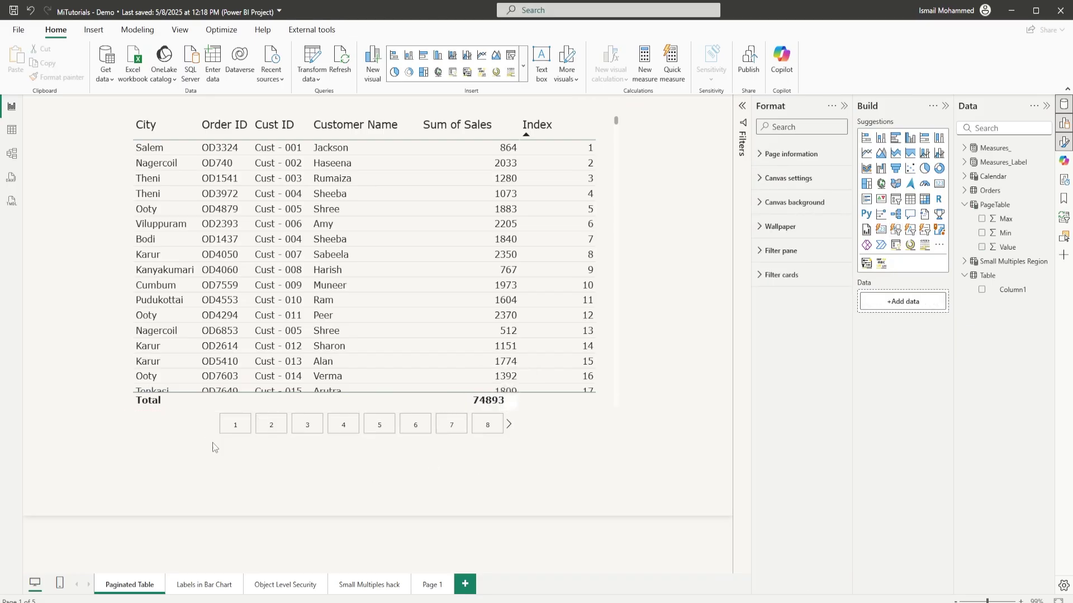
Test the slicer by choosing pages 1, 2 and 3 in turn, ending with page 1 selected
click(233, 430)
click(271, 427)
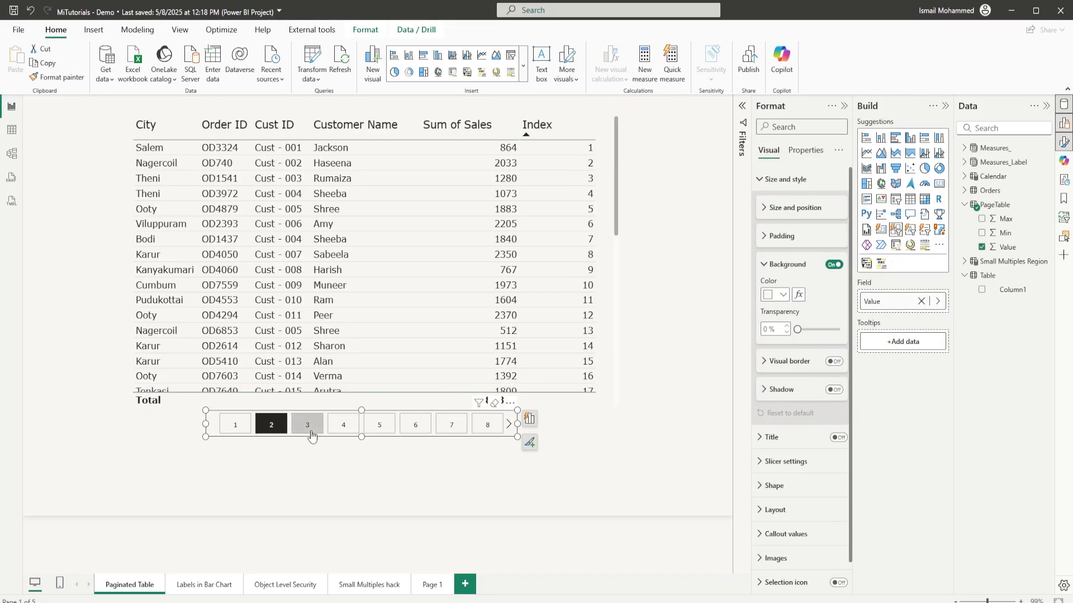
click(307, 425)
click(283, 434)
click(237, 430)
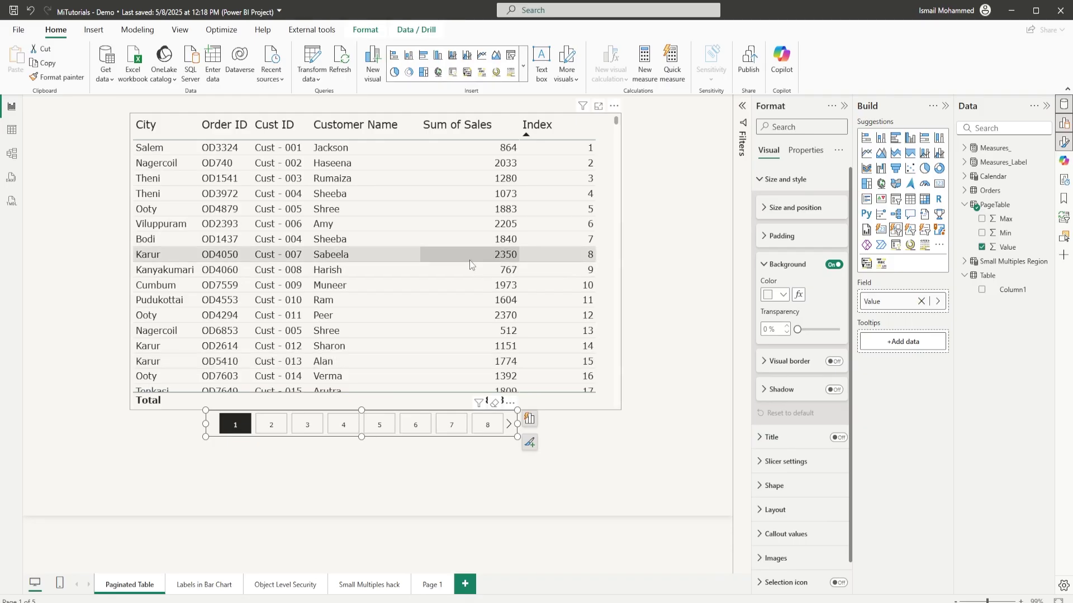
Open the Filter measure in the Orders table and examine its Min_Value variable
click(965, 191)
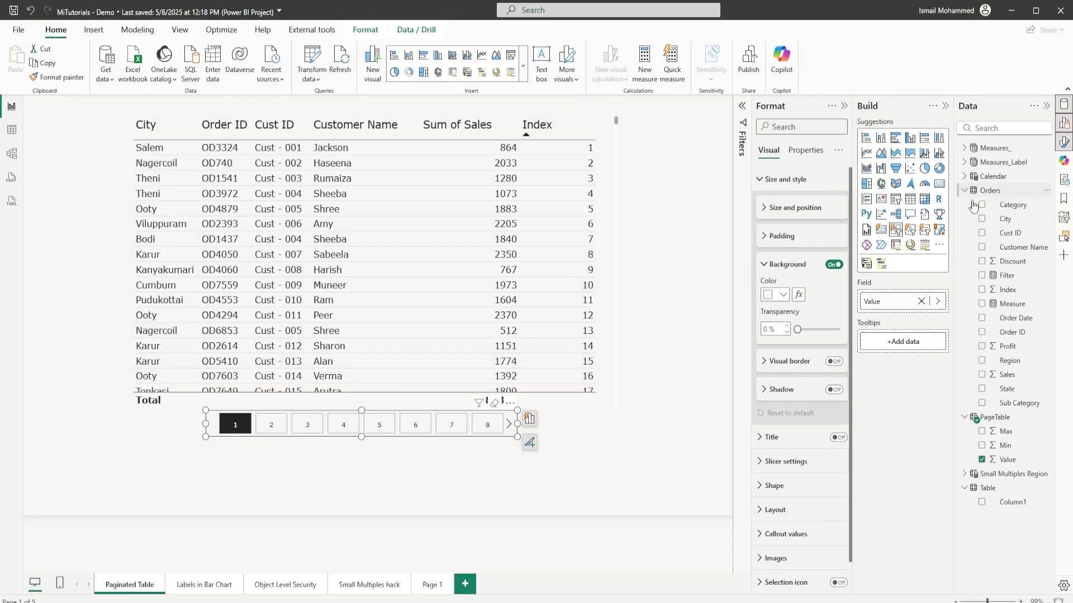
click(1007, 275)
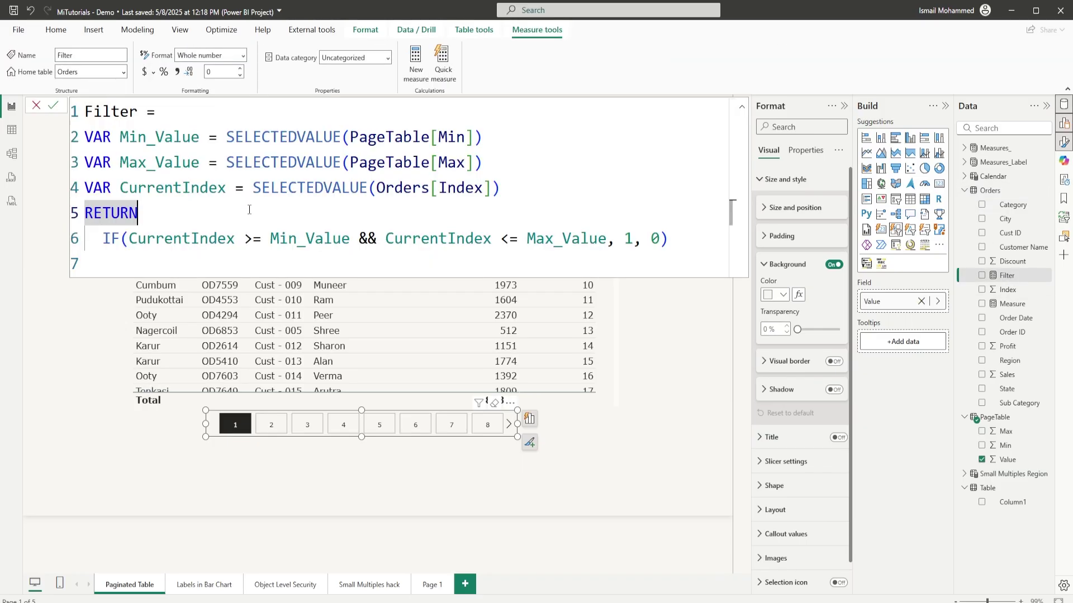
drag(138, 112, 199, 139)
click(176, 147)
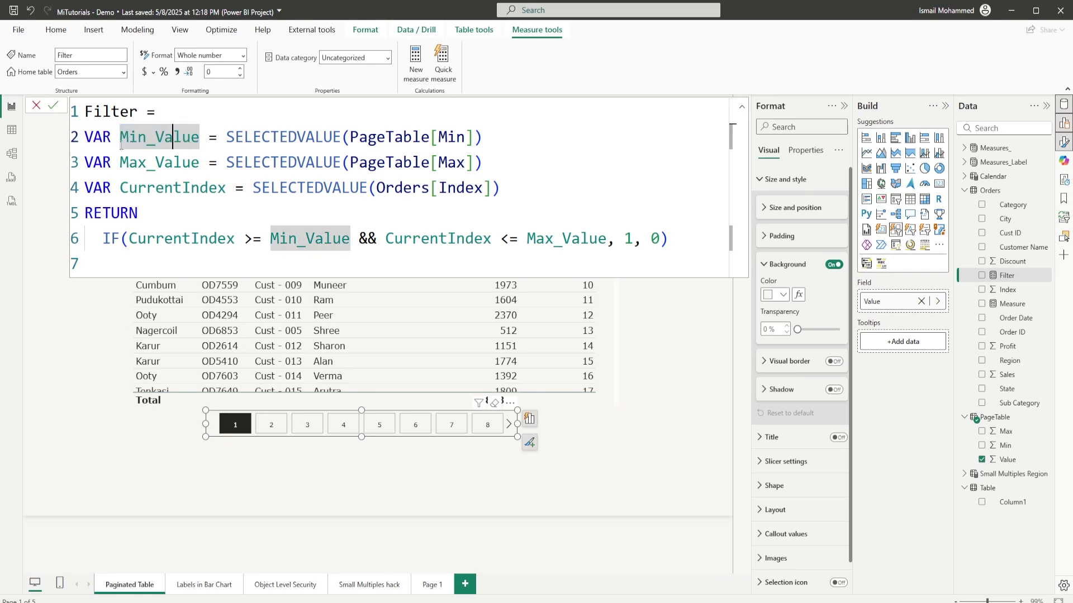
Examine the Filter measure's Min_Value and Max_Value expressions and the Orders[Index] reference in its CurrentIndex variable
key(End)
drag(235, 139, 485, 139)
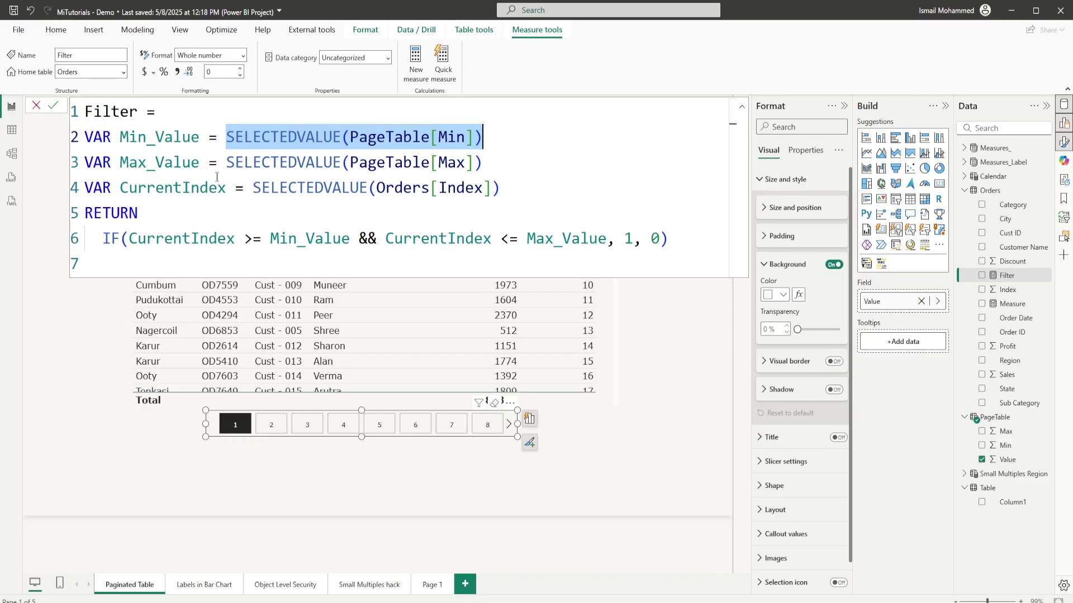
double_click(174, 184)
double_click(121, 163)
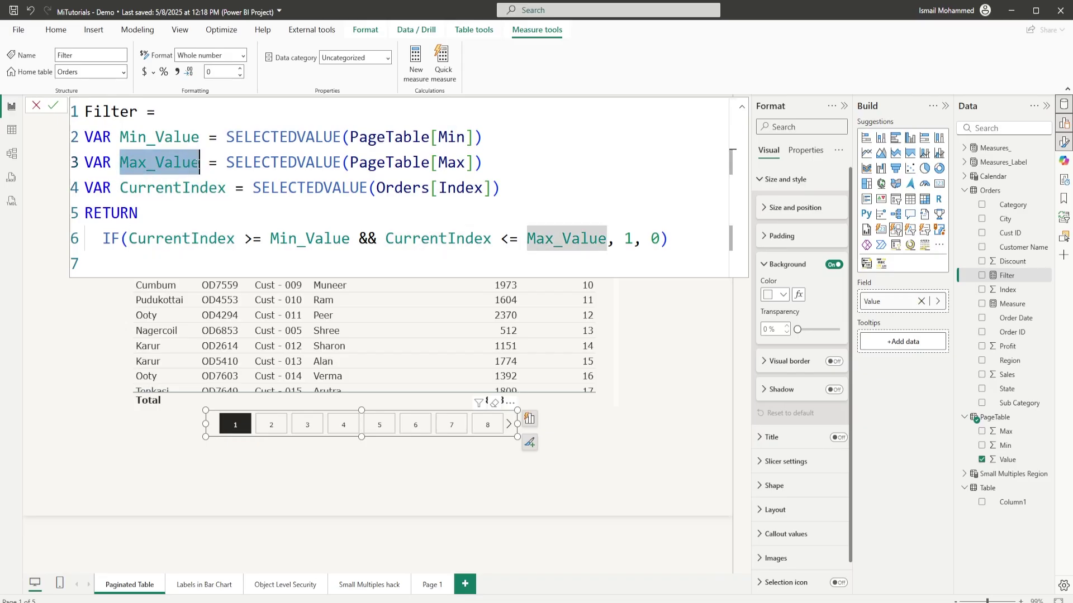
drag(232, 162, 485, 165)
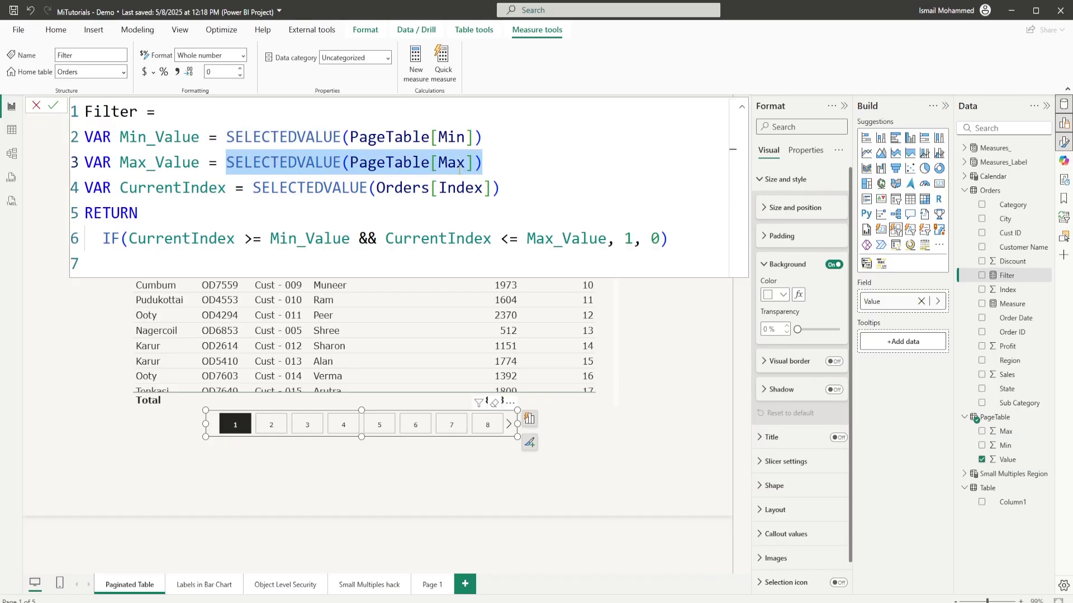
click(210, 164)
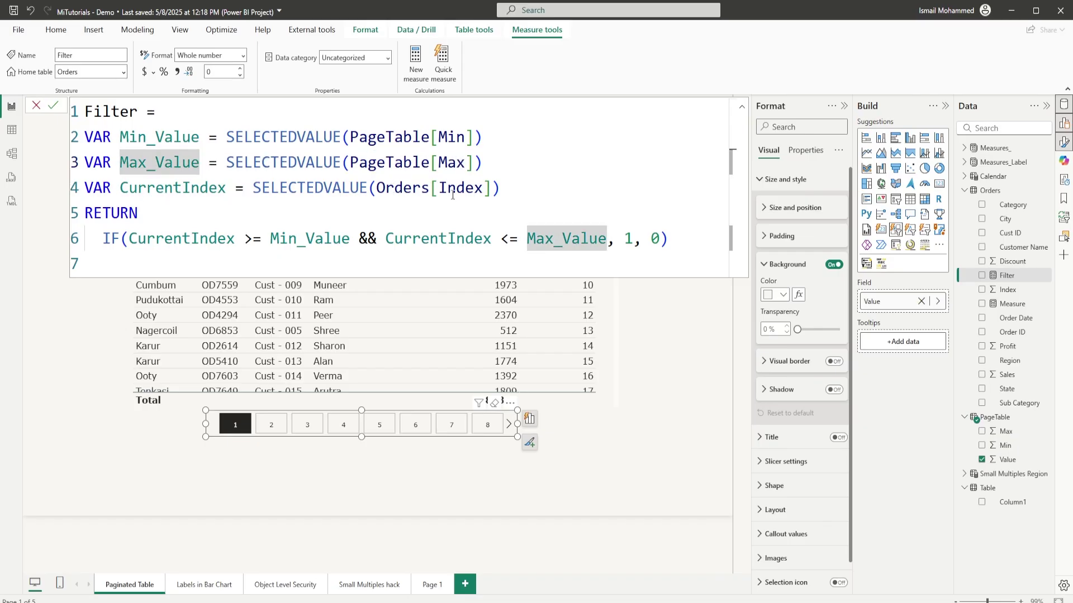
drag(496, 190, 465, 188)
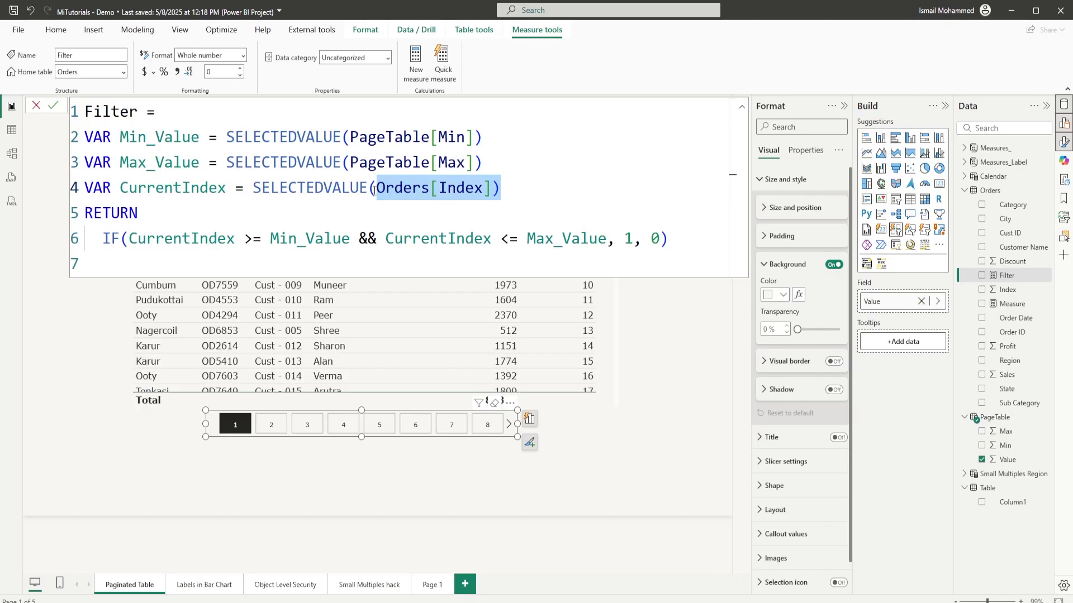
Examine the Filter measure's RETURN clause and its IF condition, and close the formula without changes
click(160, 222)
key(shift+Home)
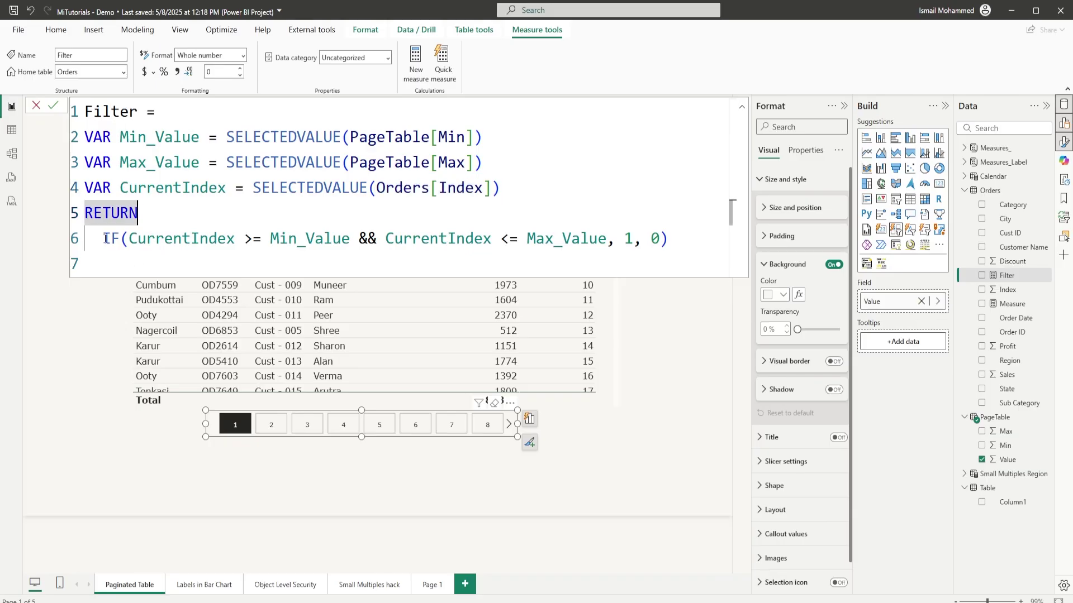
drag(105, 238, 613, 241)
click(630, 240)
click(674, 240)
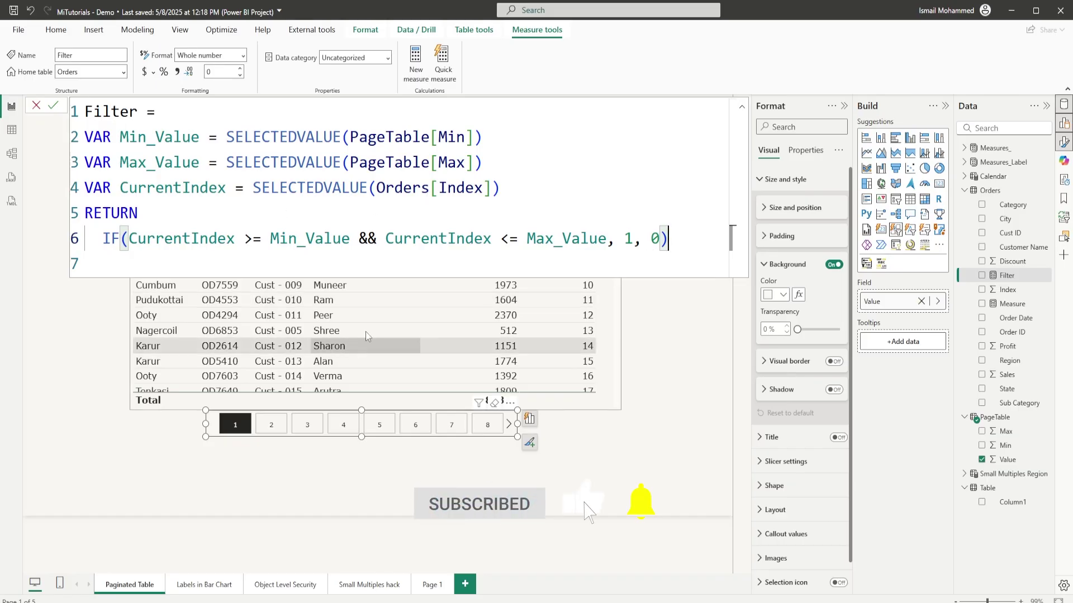
click(36, 105)
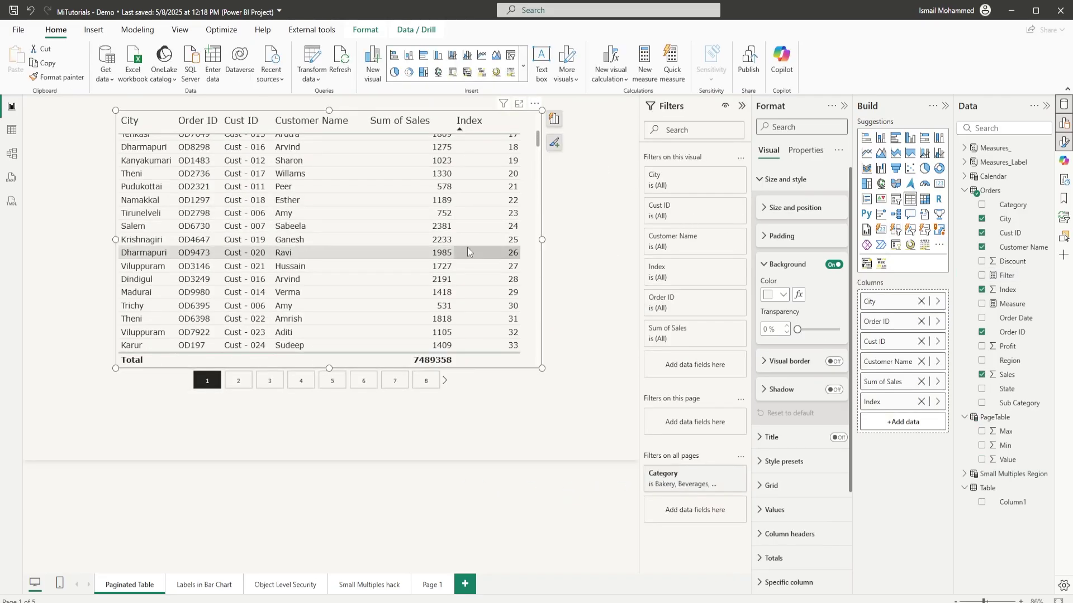
Add the Filter measure as a visual-level filter on the orders table and apply it with the condition is 1
drag(1004, 276, 690, 368)
click(731, 309)
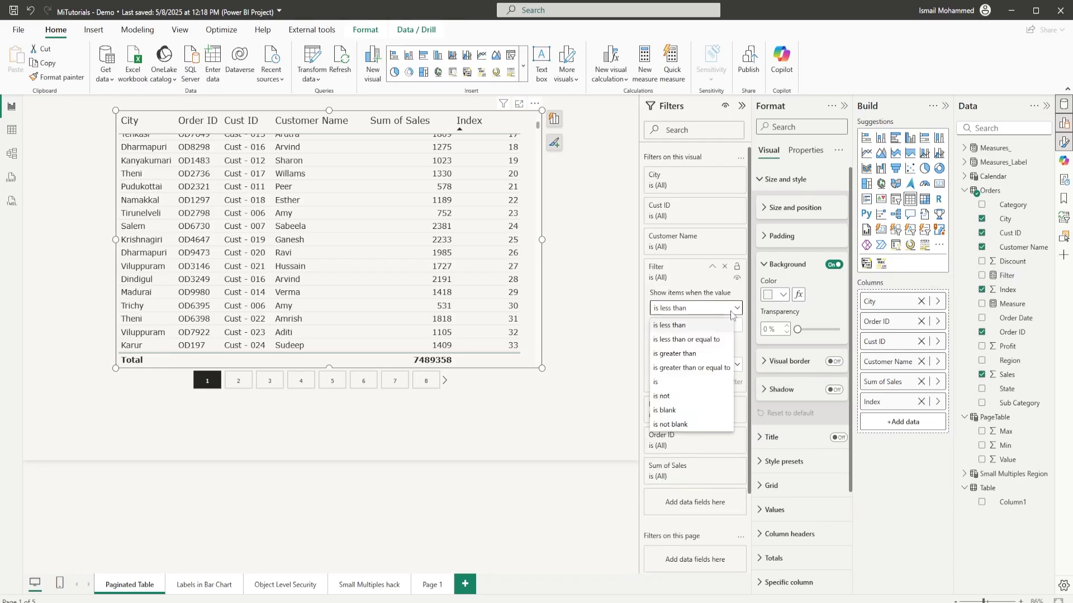
click(669, 383)
click(676, 325)
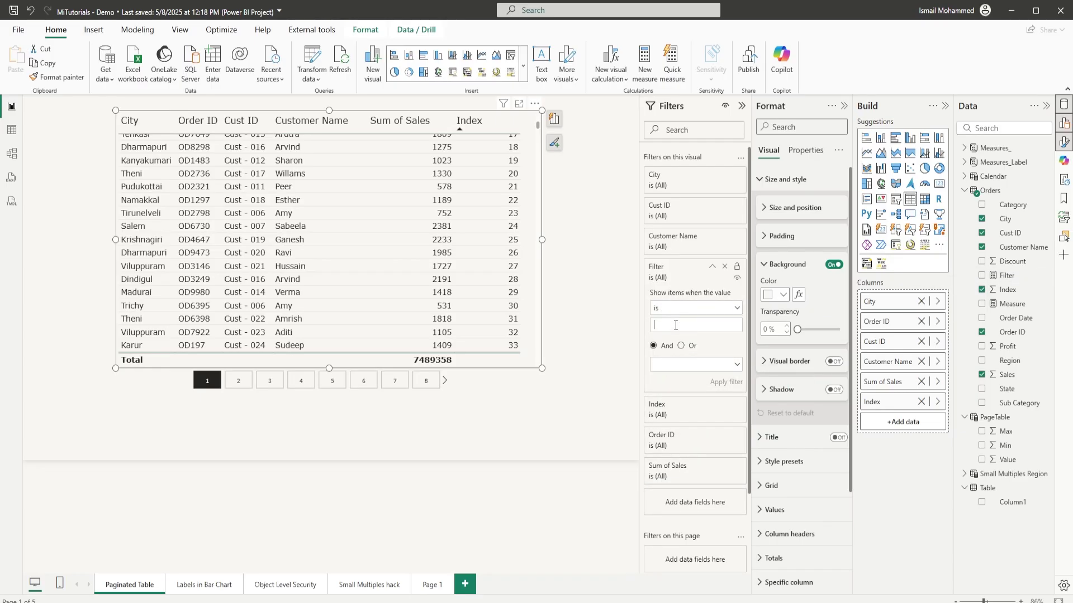
text(1)
click(713, 383)
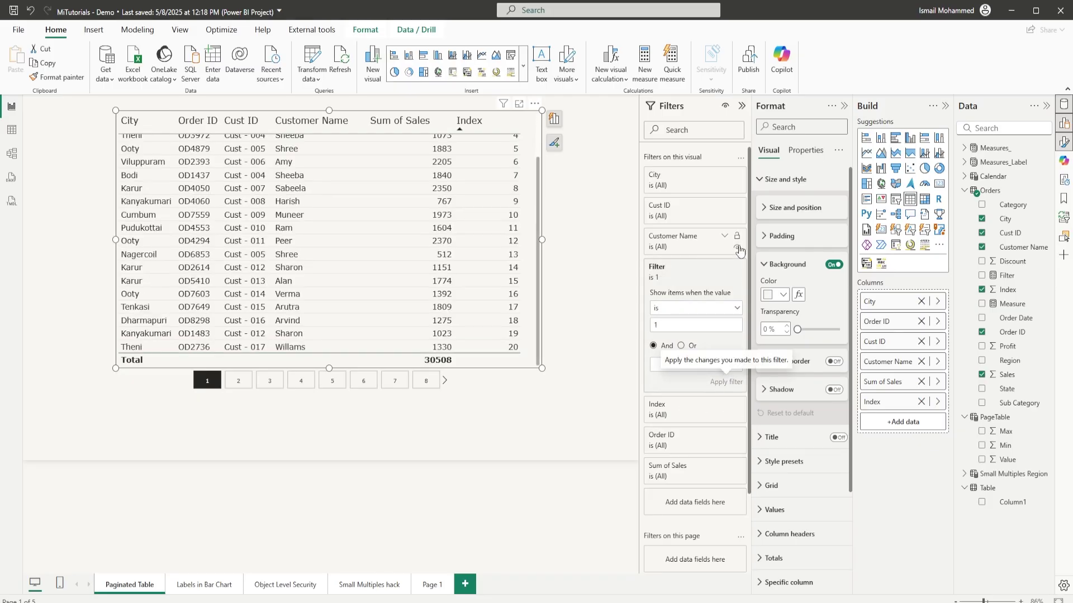
Collapse the Filters and Format panes and review the table's filtered rows for page 1
click(742, 106)
click(844, 106)
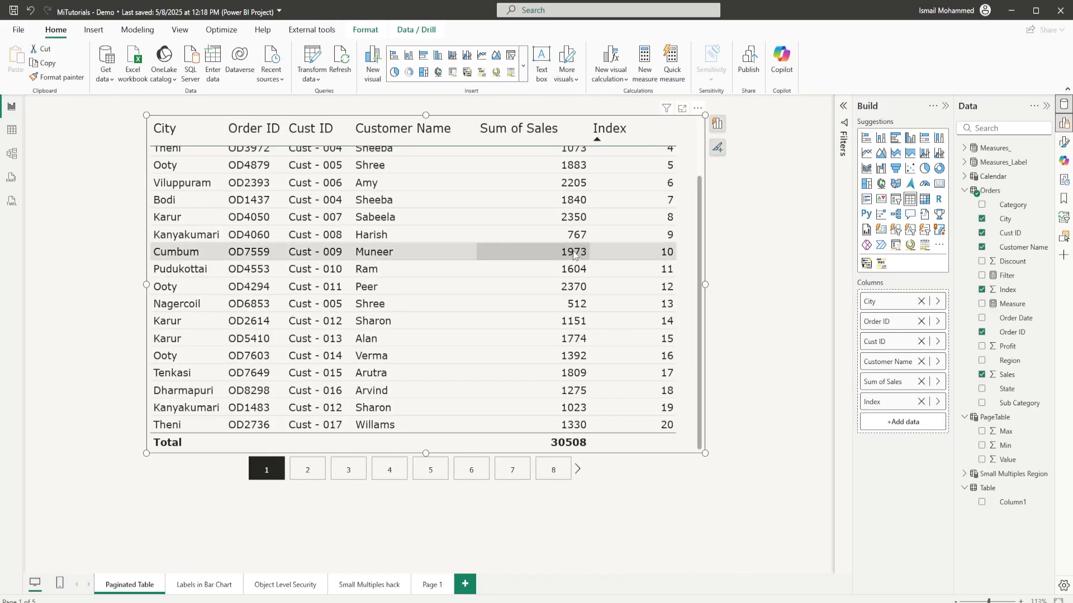
scroll(646, 257, up, 2)
scroll(646, 271, down, 2)
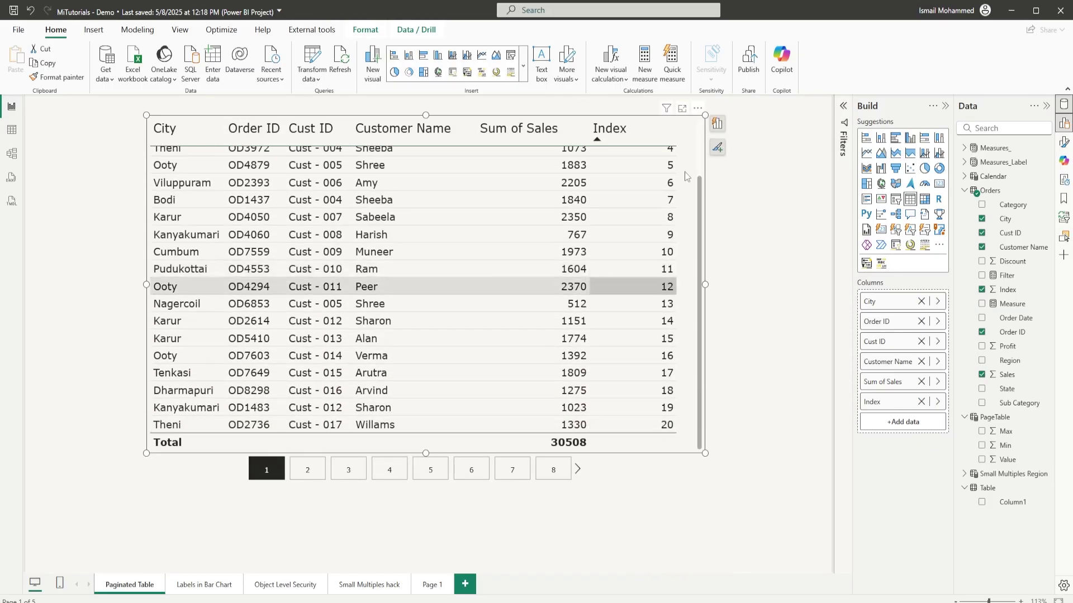
Change the PageSize variable in the PageTable's DAX formula to 10 and commit it
click(11, 129)
click(979, 205)
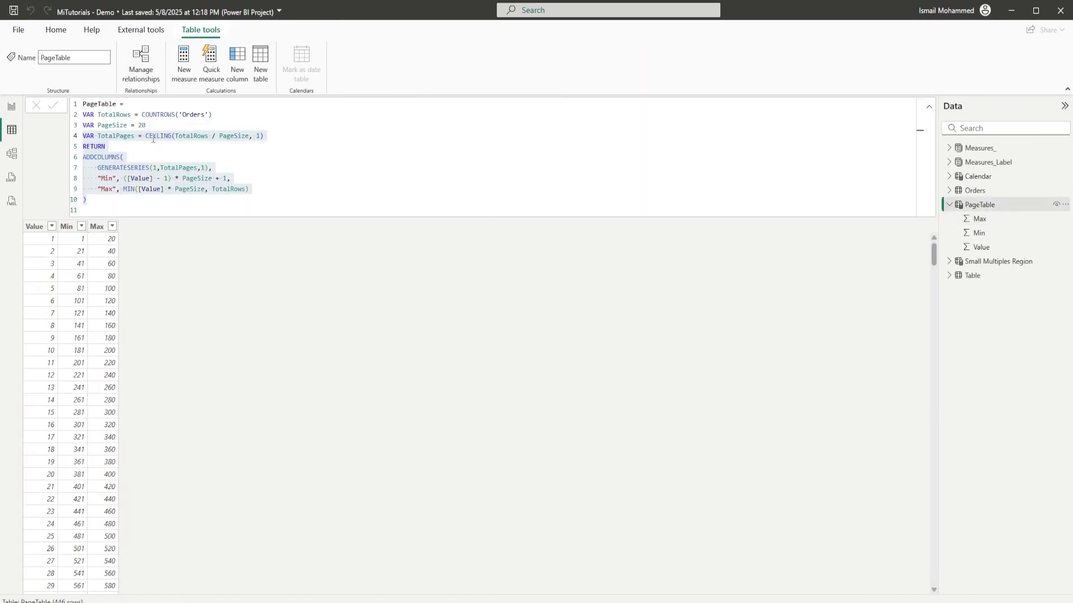
double_click(144, 126)
key(BackSpace)
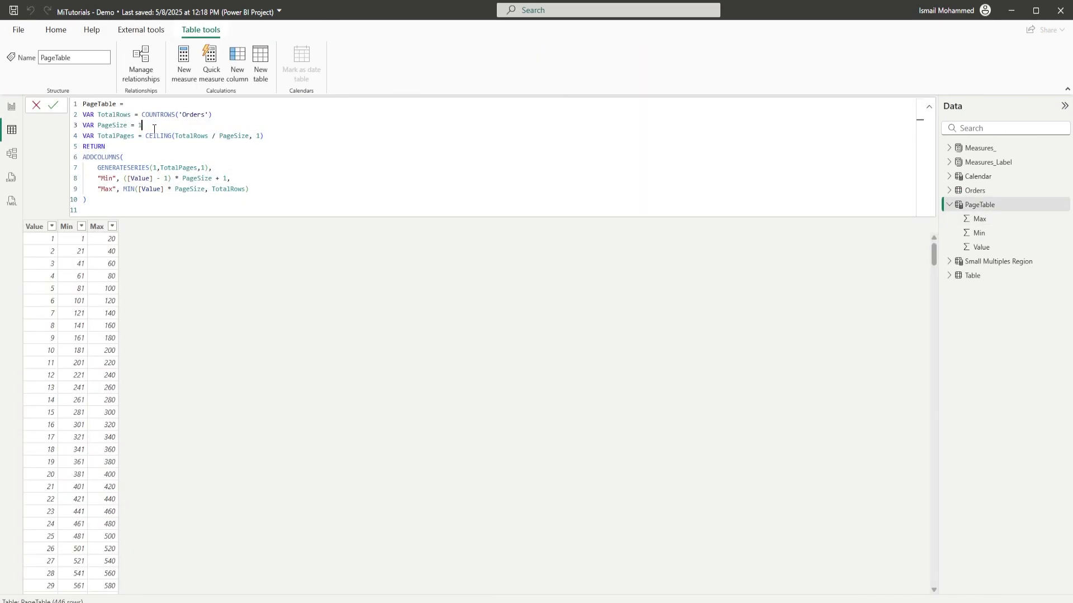
key(Return)
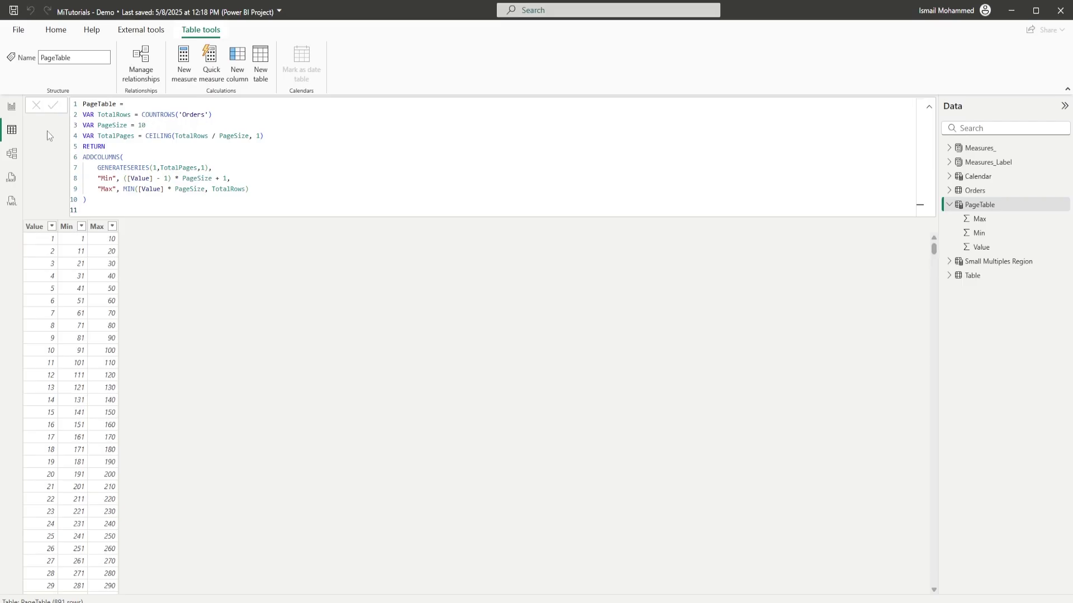
Back in the report, shorten the table visual to fit its ten rows and move the page slicer directly below the Total row
click(12, 108)
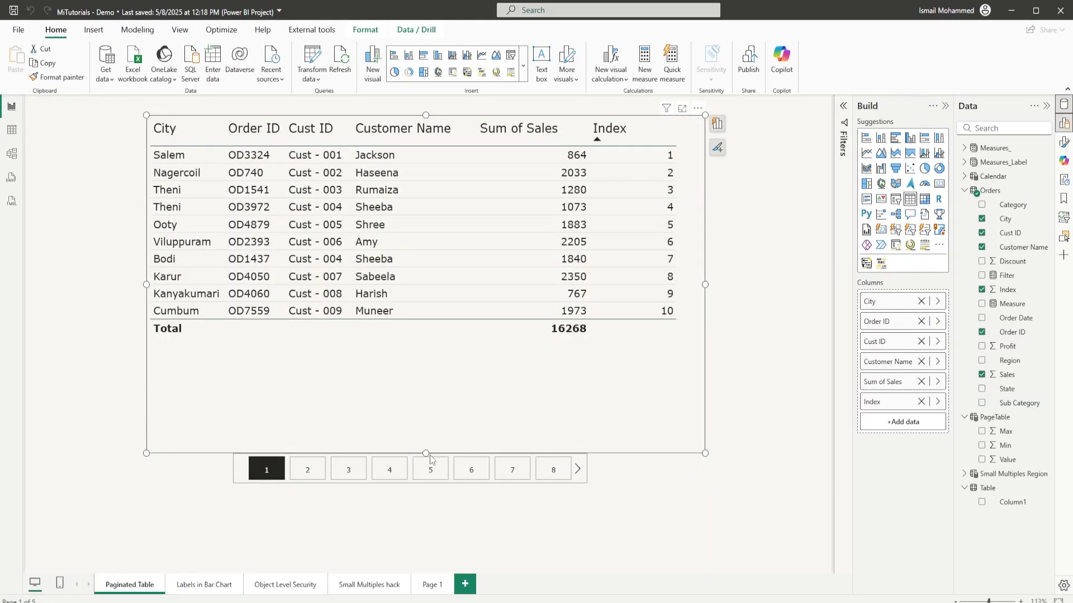
drag(429, 453, 433, 350)
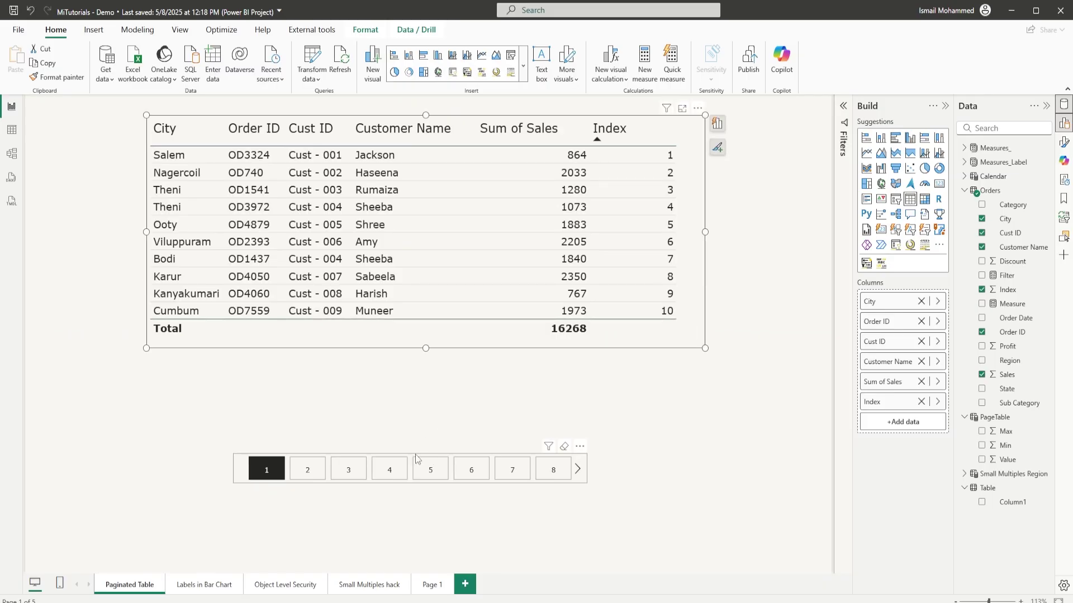
drag(415, 454, 439, 350)
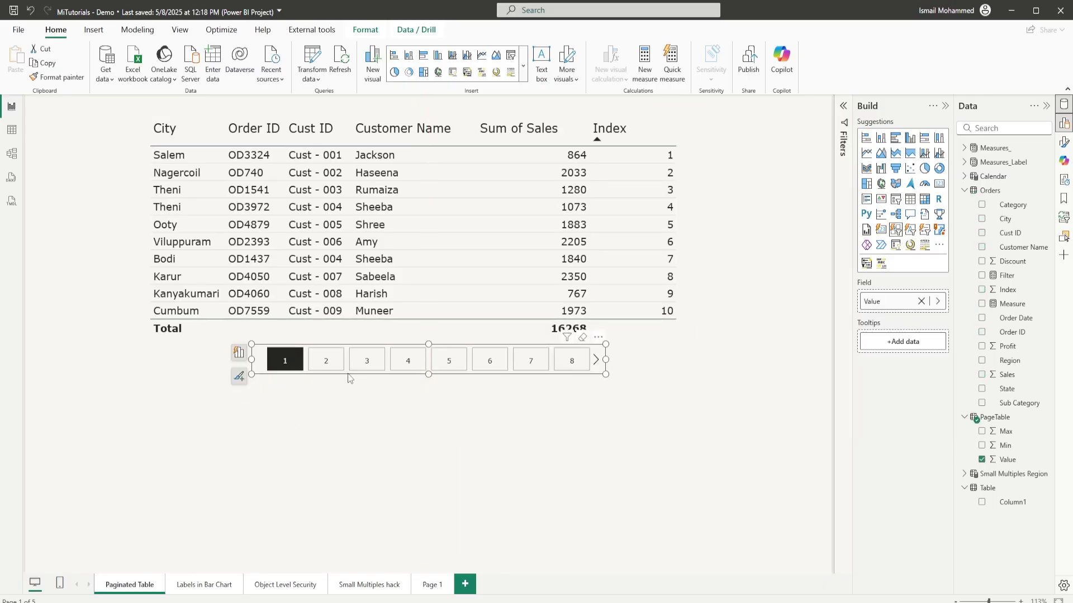
Test the pagination by choosing pages 2, 7, 3, 2, 4, 5 and 6 in turn, ending with page 7 selected
click(324, 364)
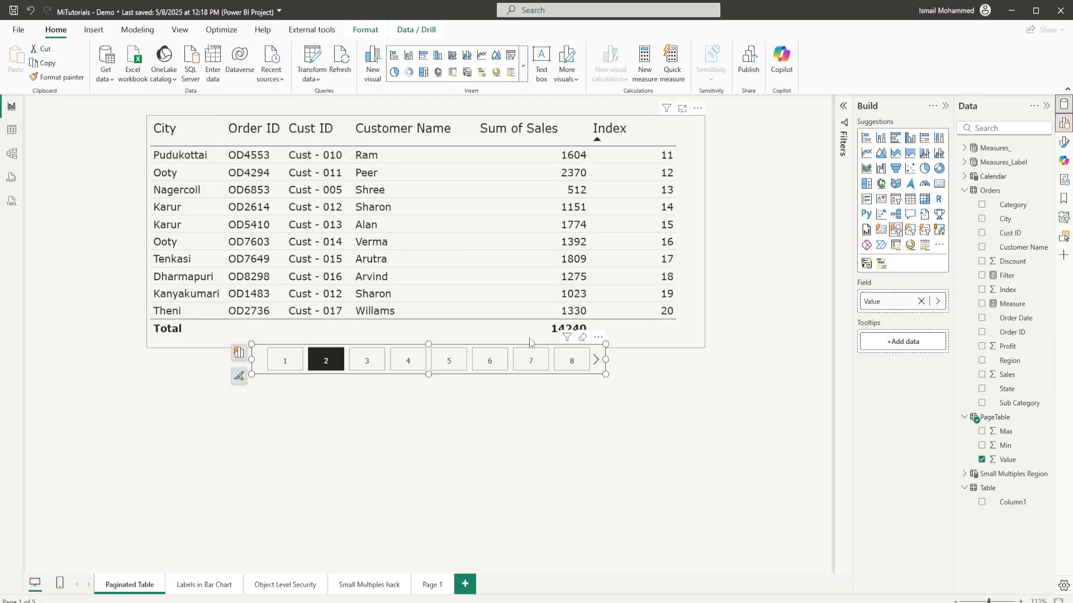
click(532, 361)
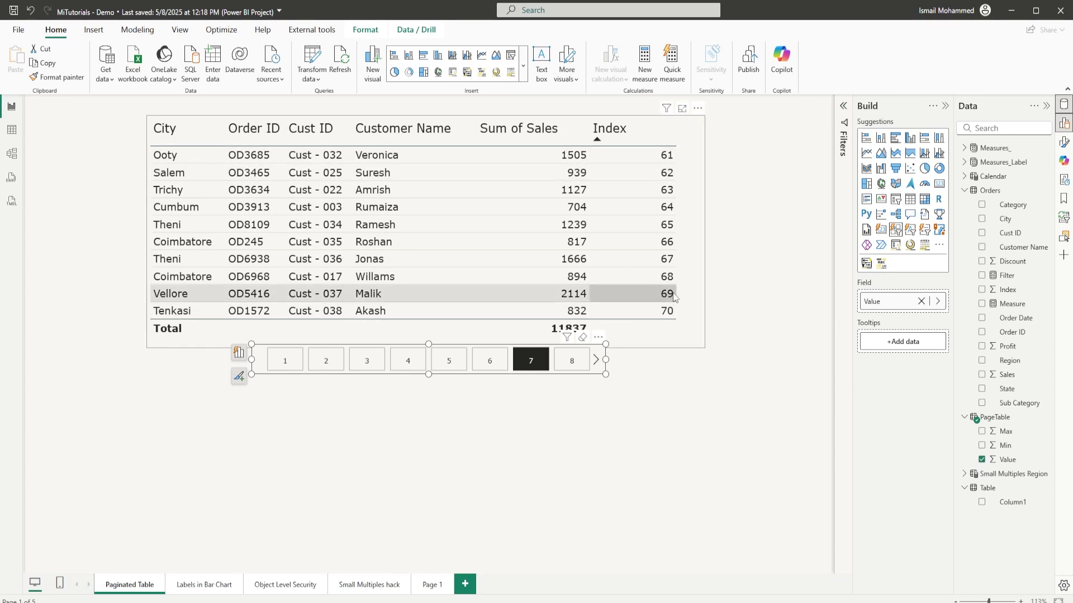
click(369, 364)
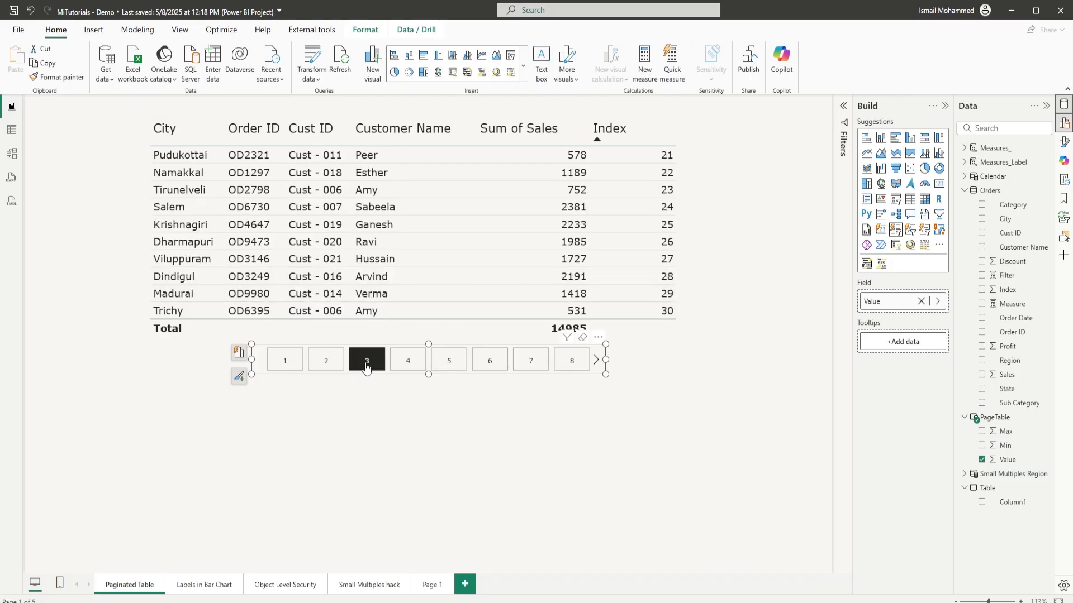
click(337, 368)
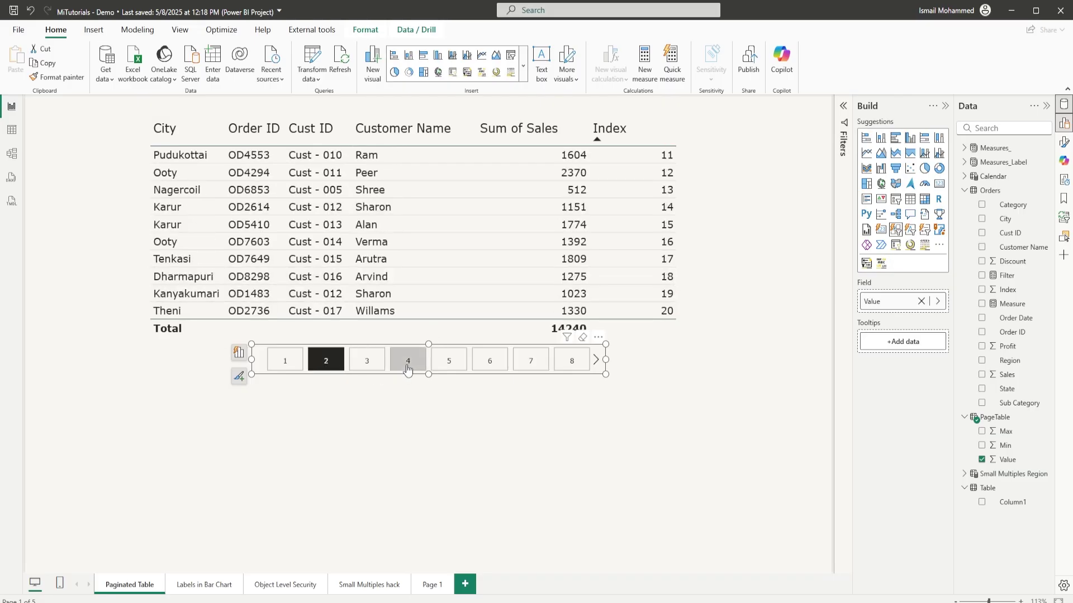
click(407, 366)
click(447, 367)
click(481, 366)
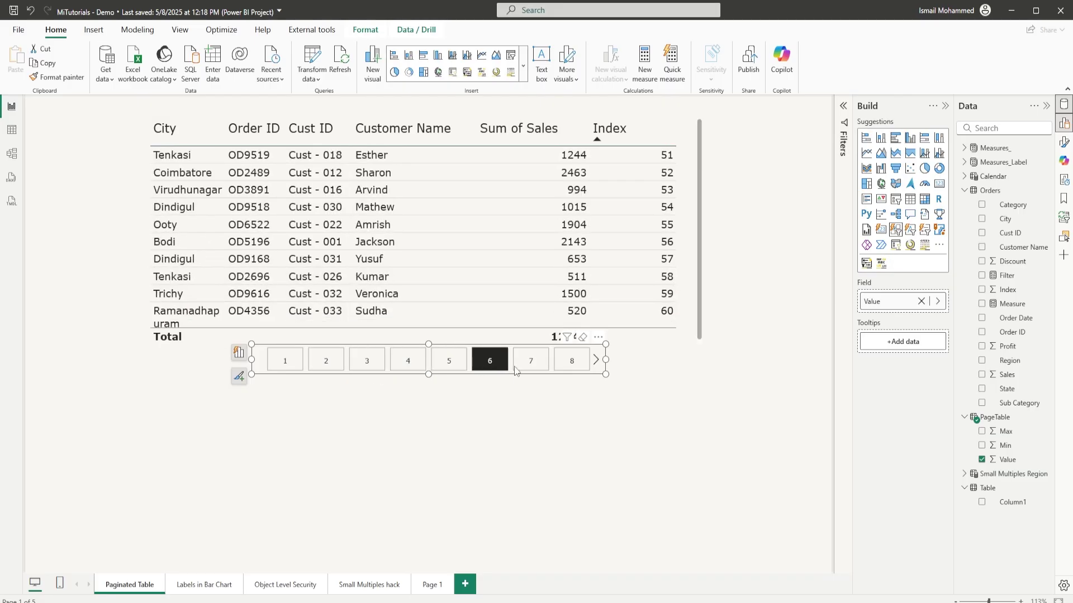
click(517, 370)
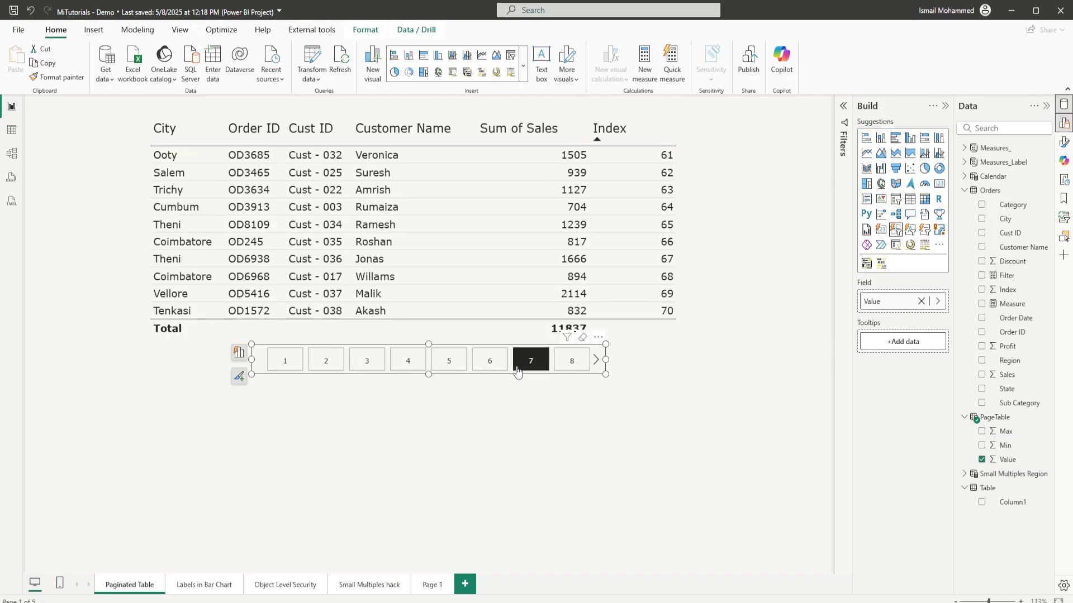